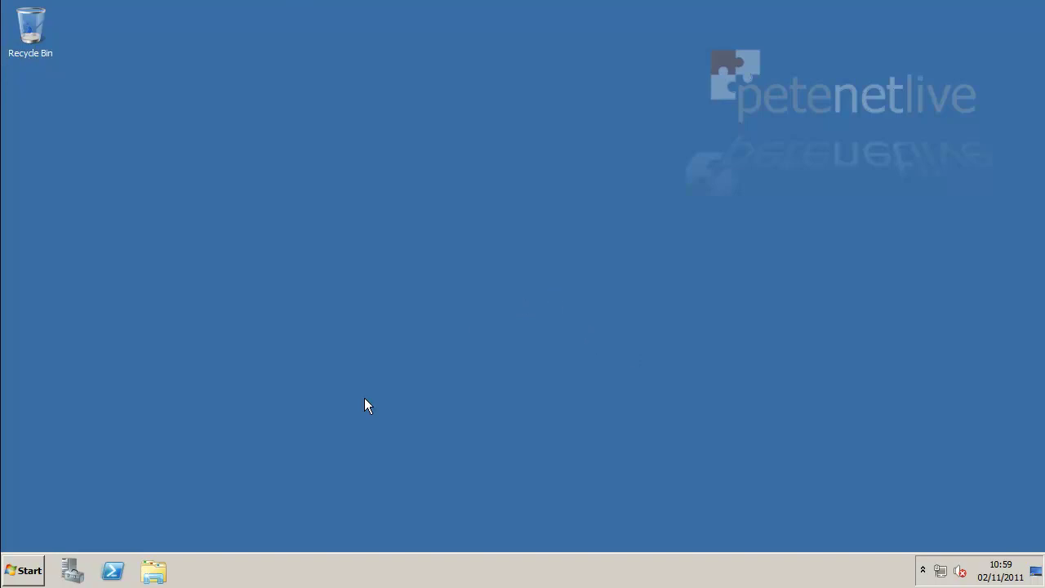
# Launch Add Roles, tick Remote Desktop Services, and advance to its Select Role Services page.
pyautogui.click(64, 571)
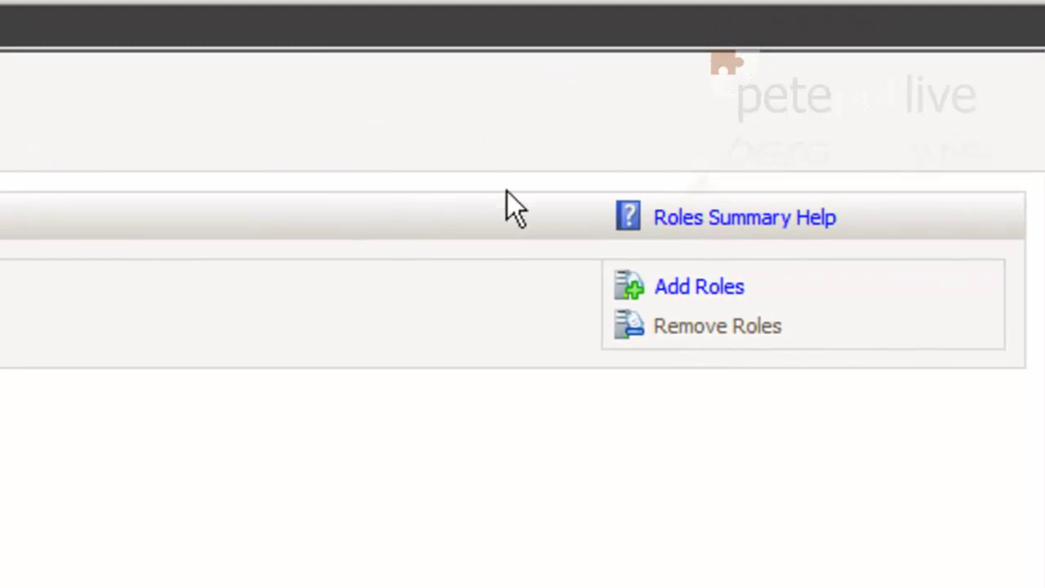
pyautogui.click(703, 289)
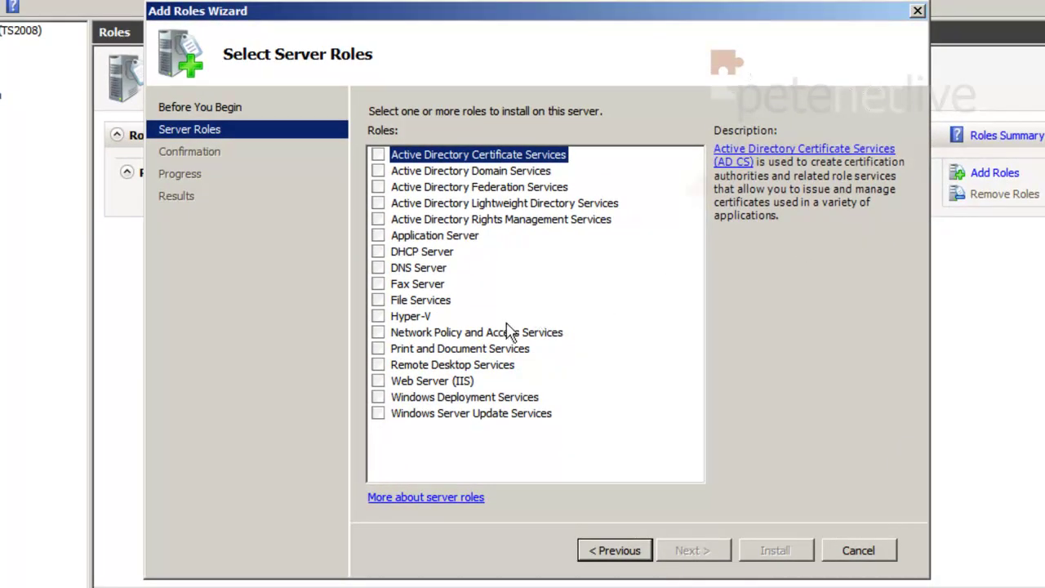
pyautogui.click(375, 365)
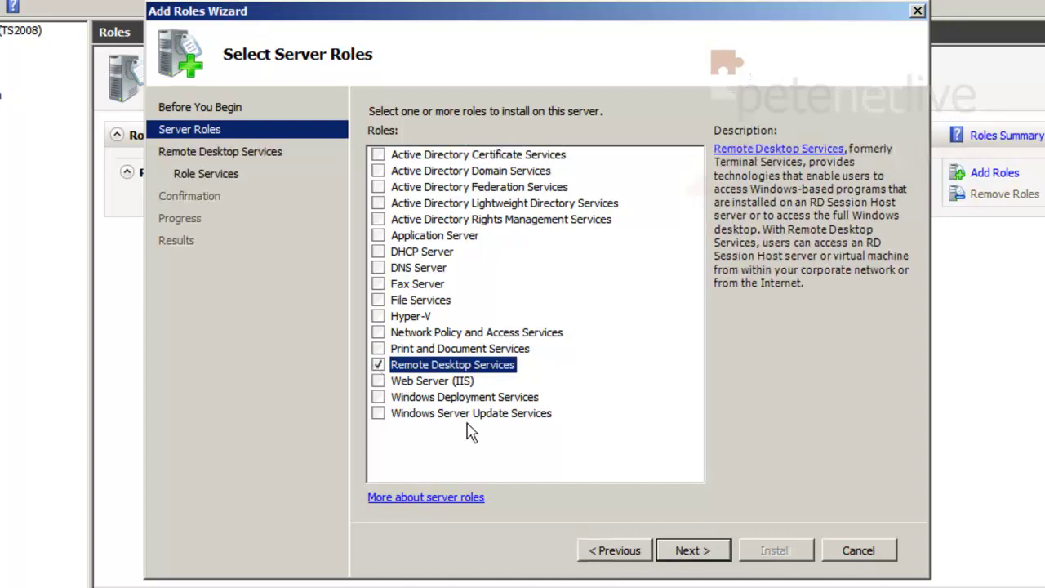
pyautogui.click(707, 553)
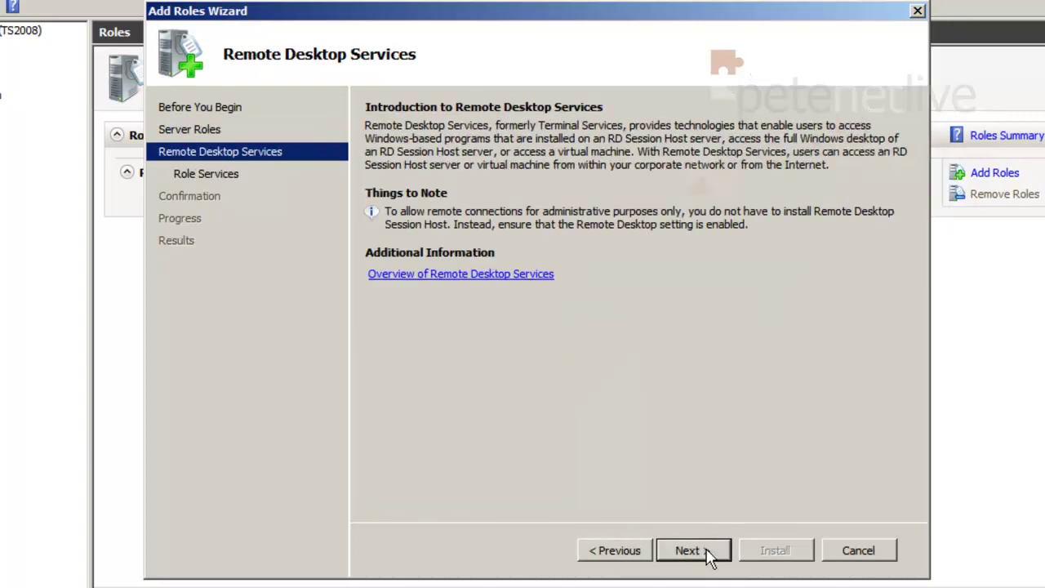
pyautogui.click(707, 552)
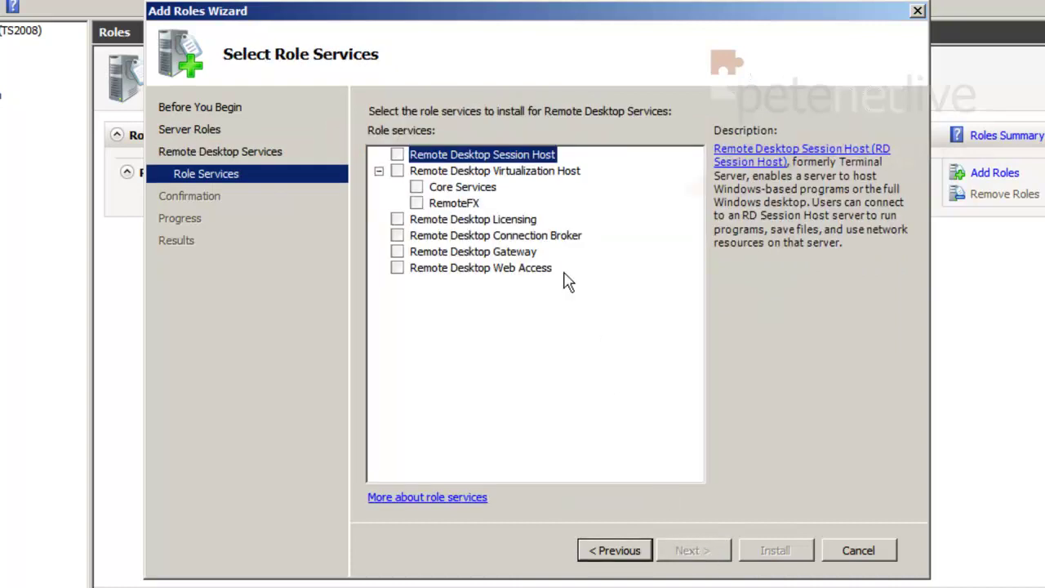
# Tick RD Session Host, RD Licensing and RD Web Access, accepting the required IIS components.
pyautogui.click(398, 155)
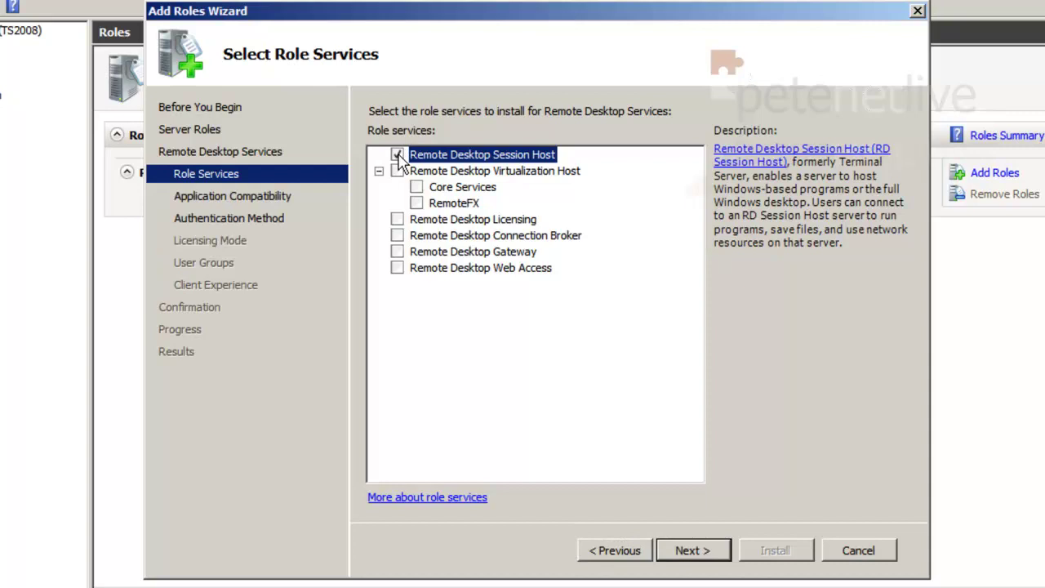
pyautogui.click(397, 219)
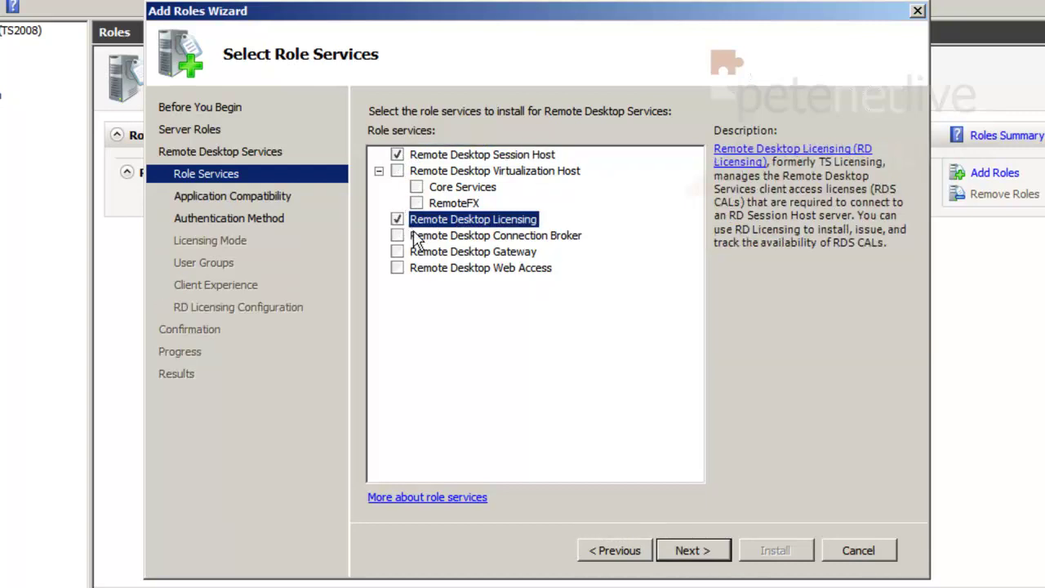
pyautogui.click(398, 268)
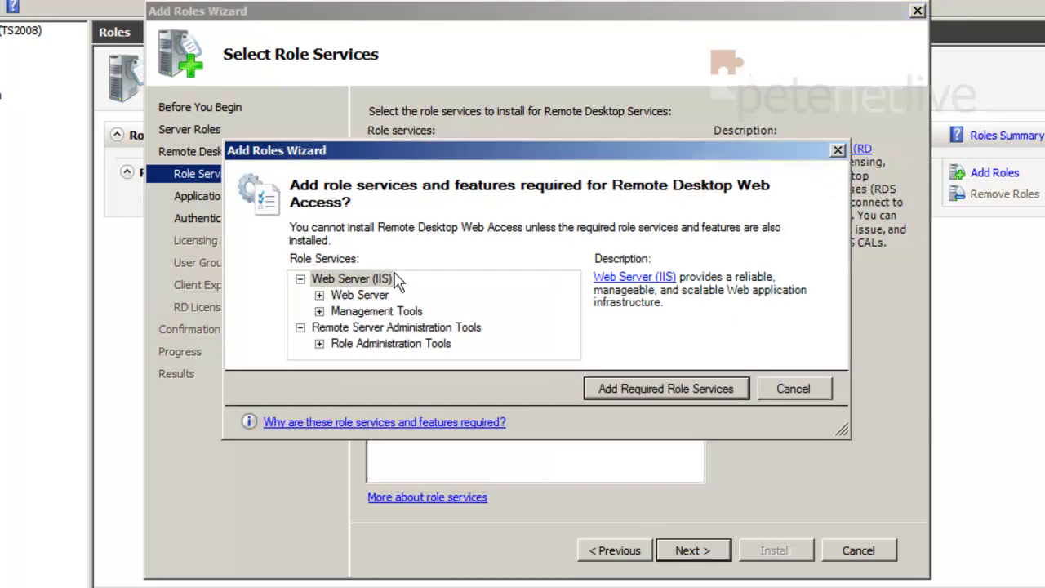
pyautogui.click(628, 389)
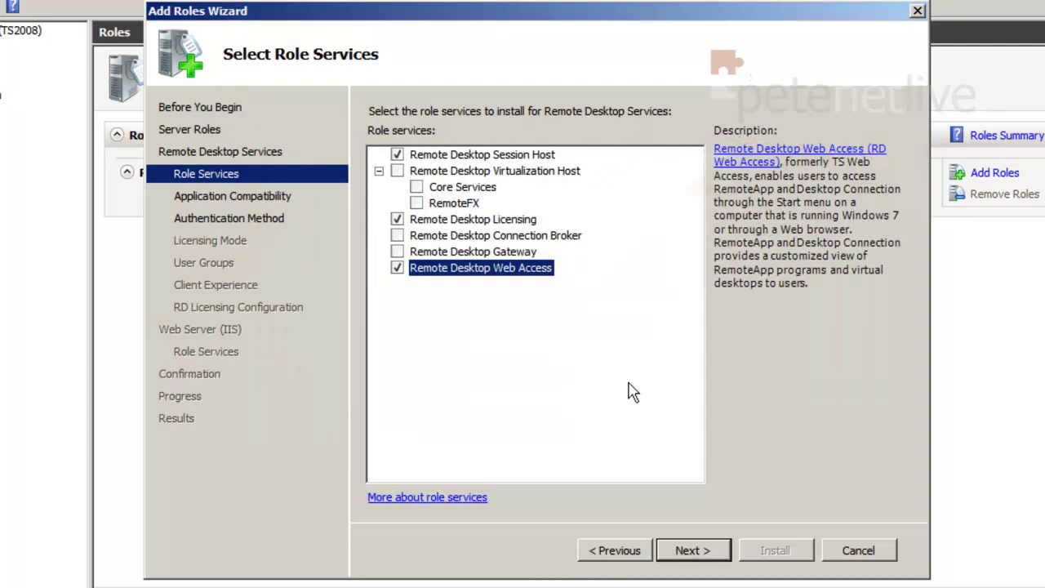
pyautogui.click(700, 551)
# Choose Require Network Level Authentication for the RD Session Host and continue to licensing mode.
pyautogui.click(700, 551)
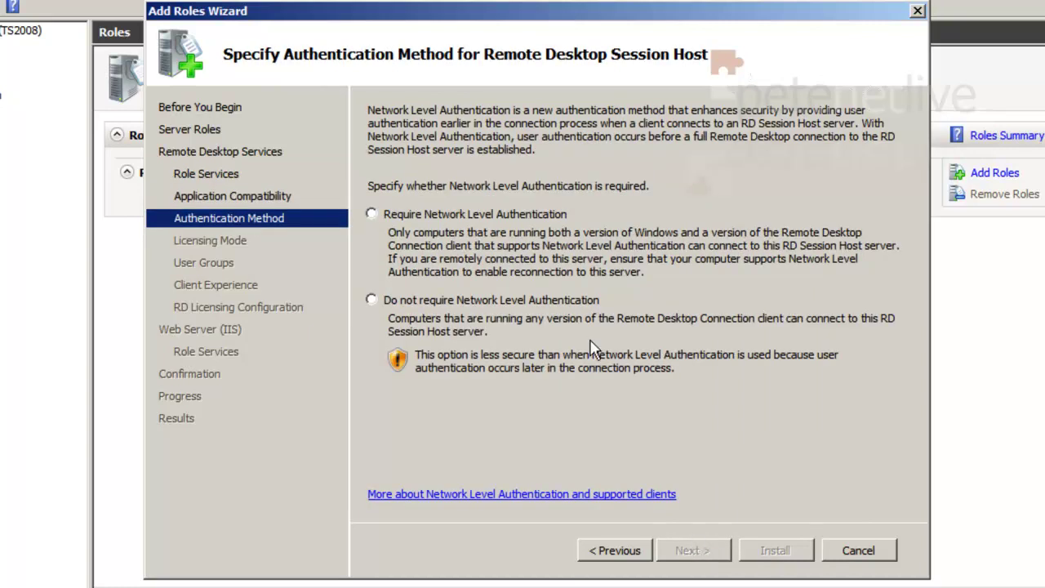
pyautogui.click(435, 222)
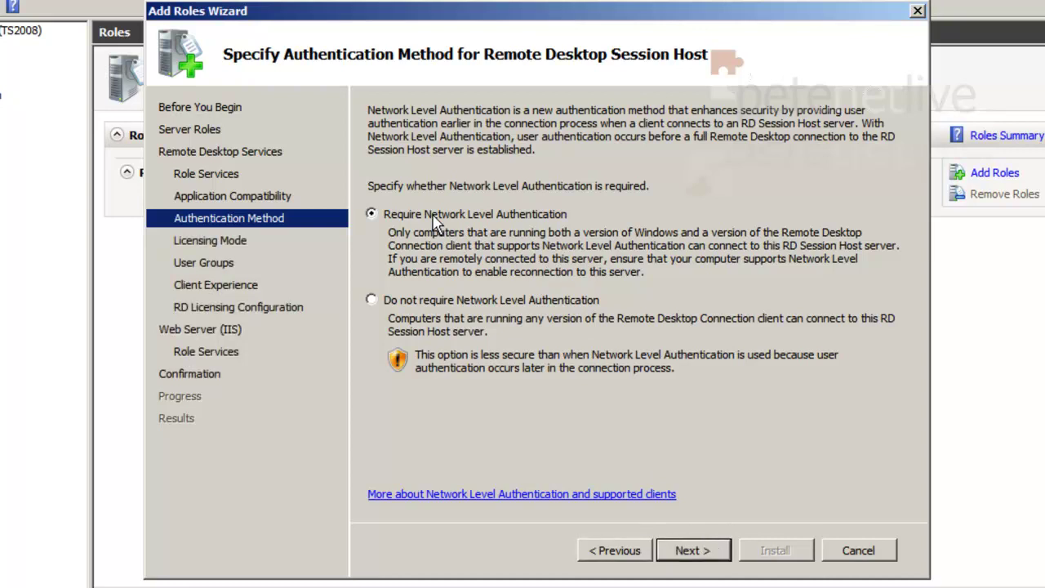
pyautogui.click(691, 550)
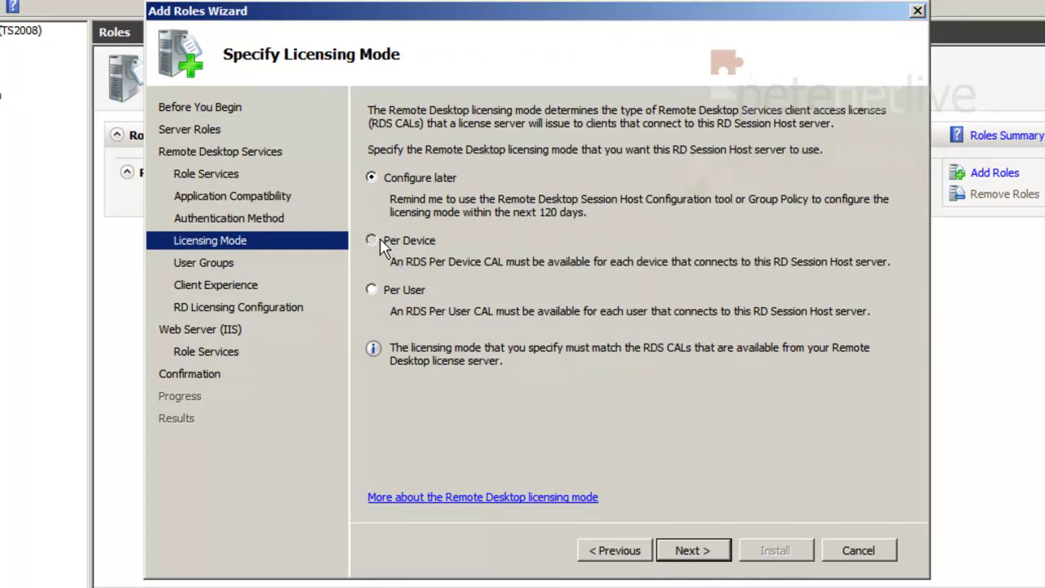
# Keep Per Device licensing and add Domain Users to the groups allowed to connect.
pyautogui.click(693, 551)
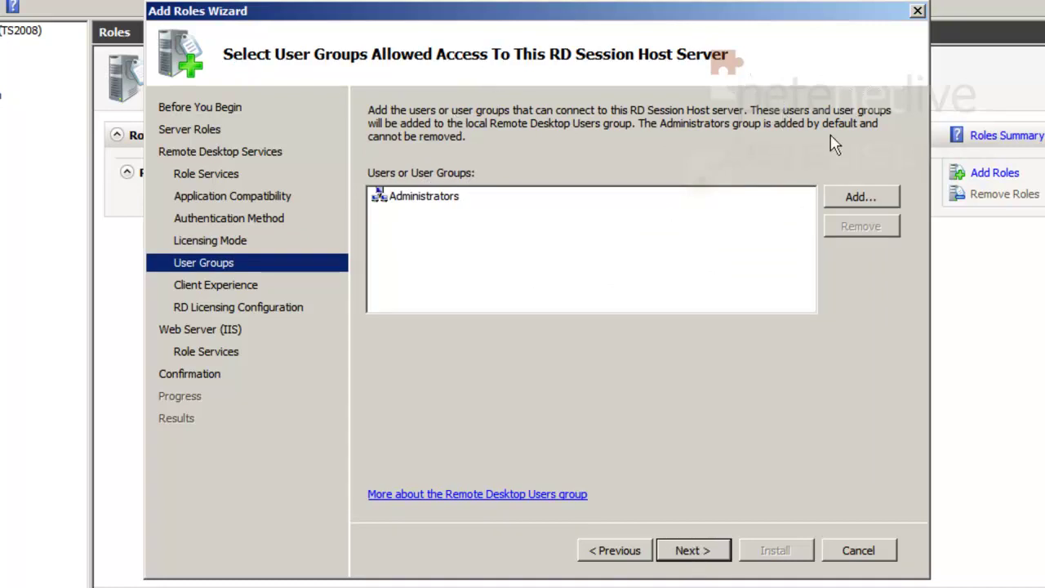
pyautogui.click(850, 206)
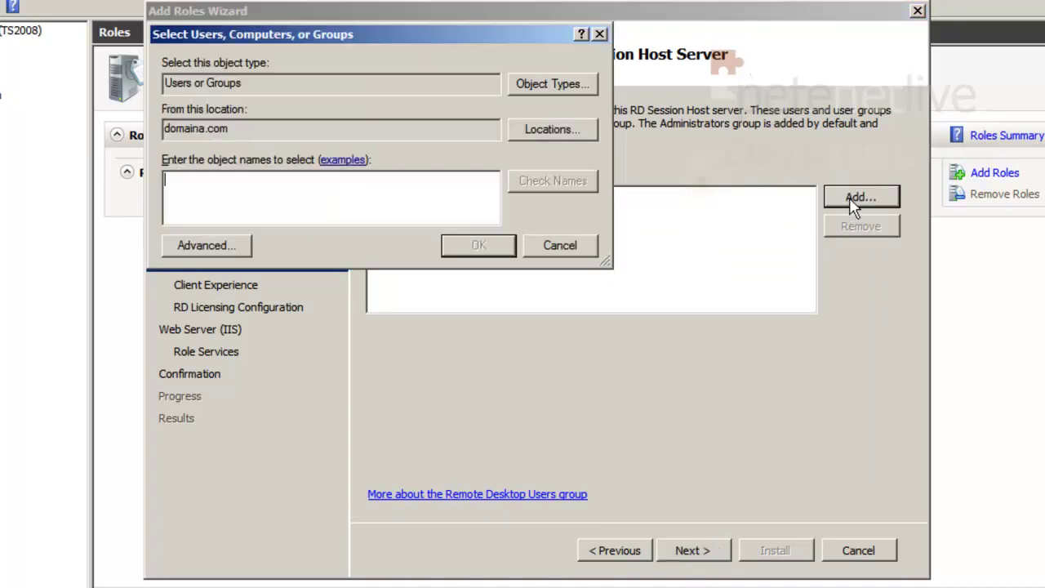
pyautogui.write('doma')
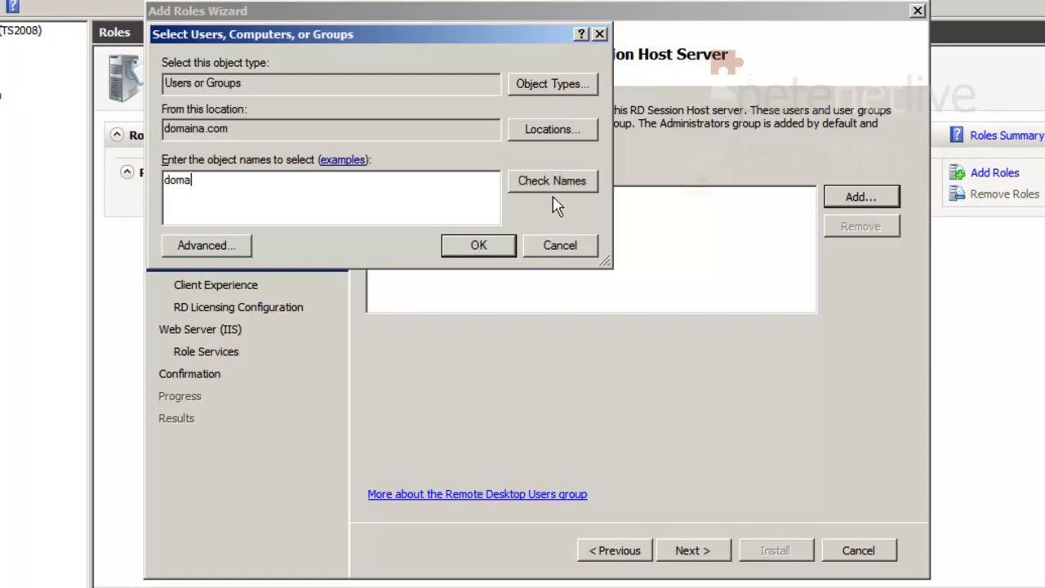
pyautogui.click(555, 180)
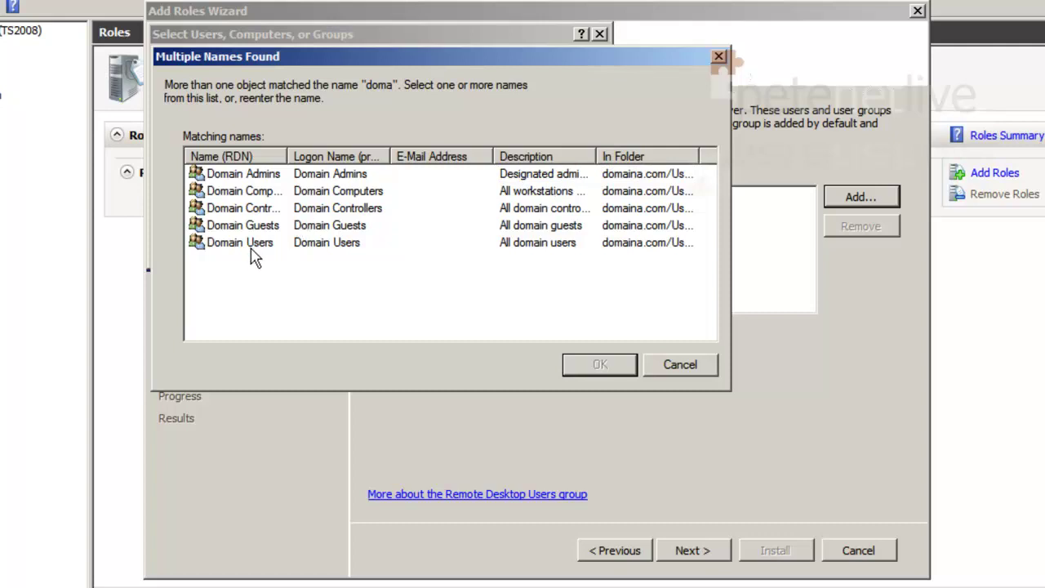
pyautogui.doubleClick(253, 245)
pyautogui.click(473, 246)
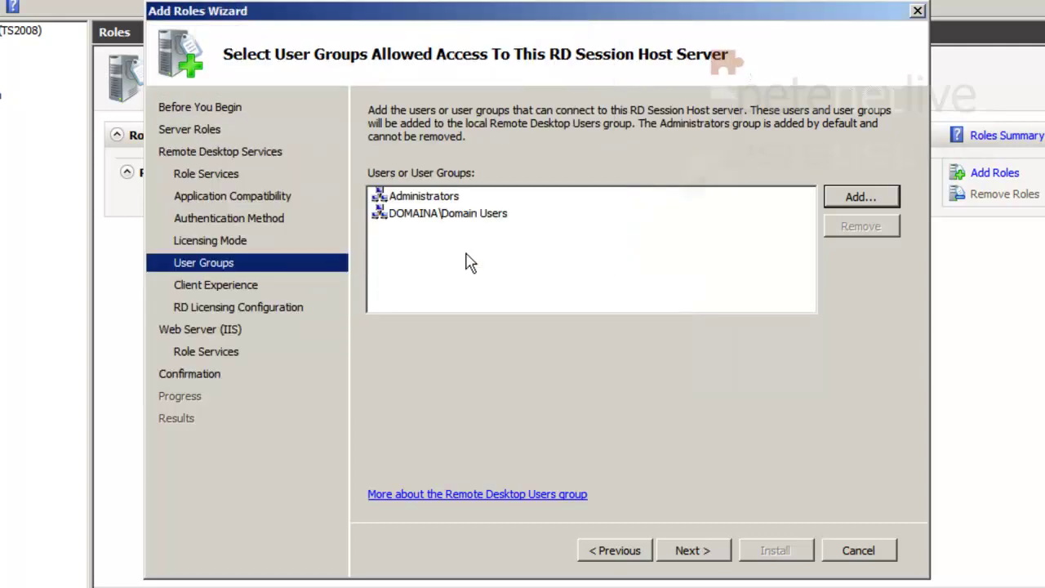
# Enable audio and video playback and audio recording redirection in the client experience options.
pyautogui.click(690, 552)
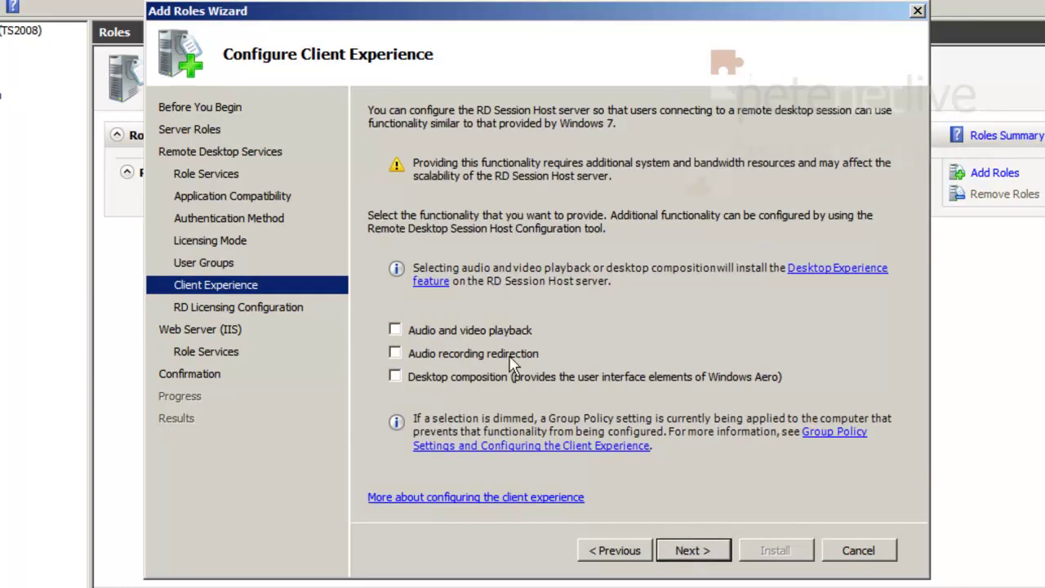
pyautogui.click(395, 354)
pyautogui.click(394, 330)
# Set the license server discovery scope to This domain and keep default IIS role services.
pyautogui.click(694, 552)
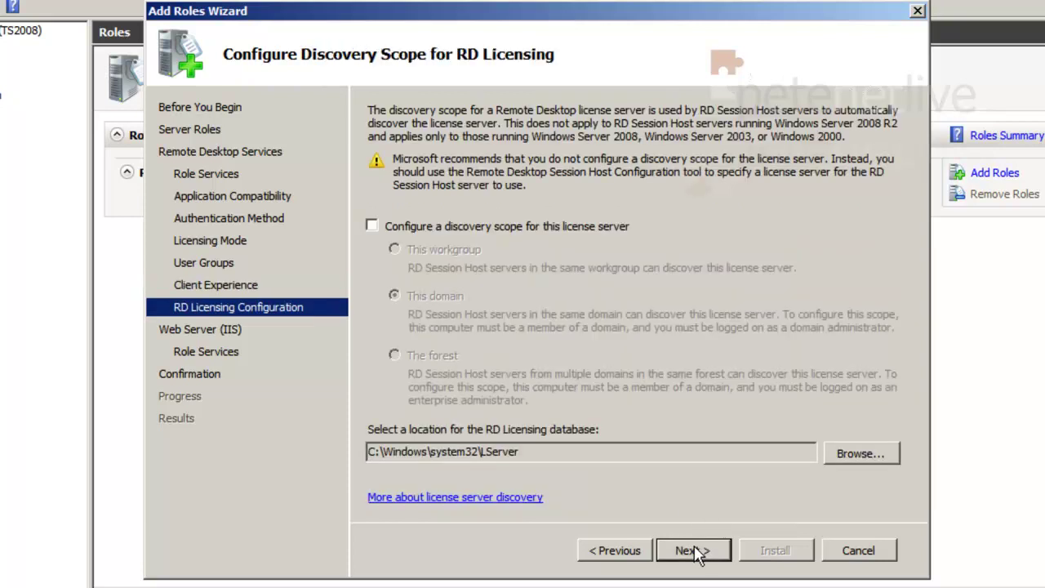
pyautogui.click(372, 226)
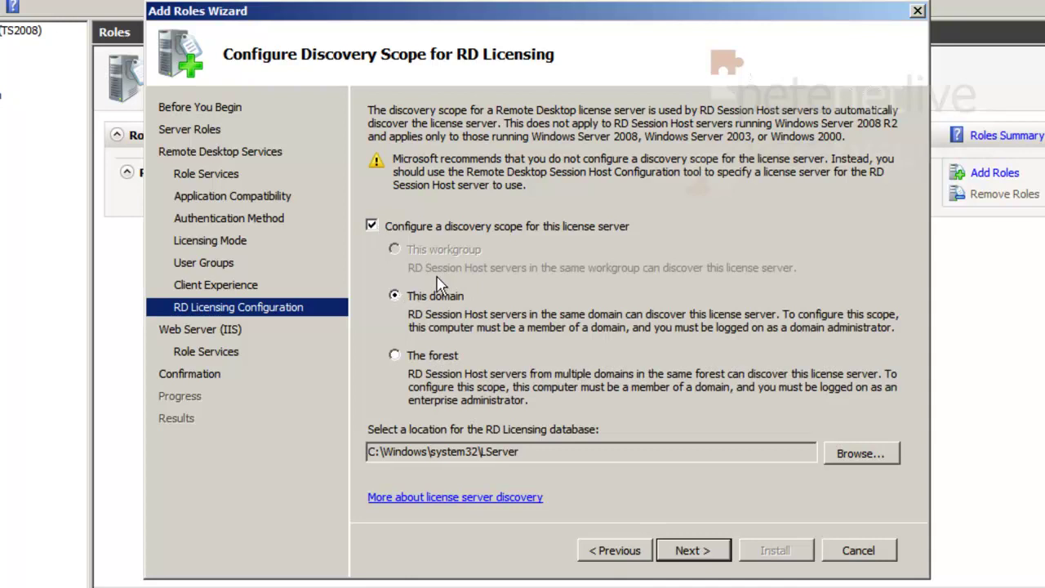
pyautogui.click(693, 551)
pyautogui.click(693, 552)
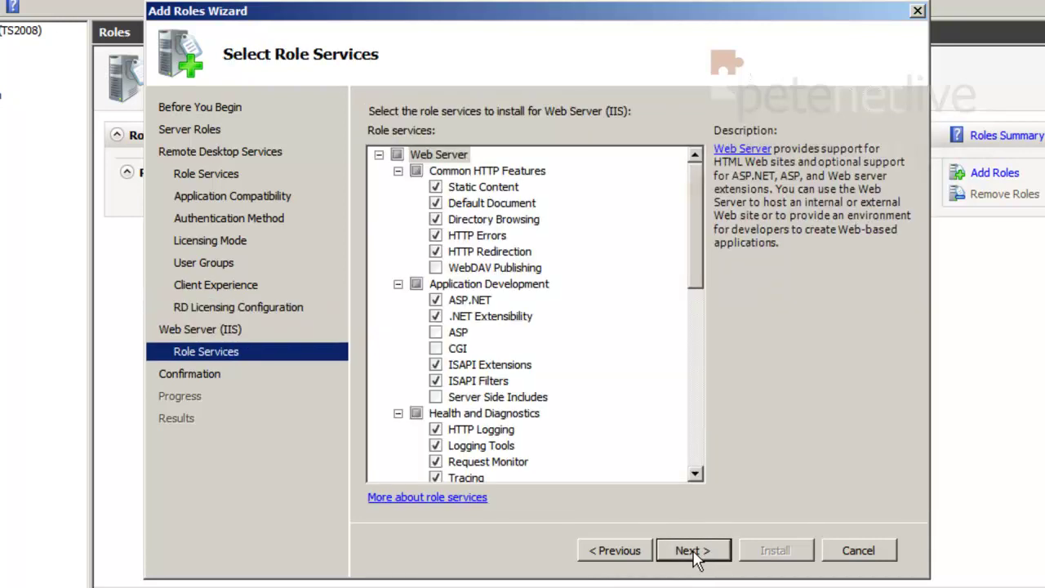
pyautogui.click(692, 550)
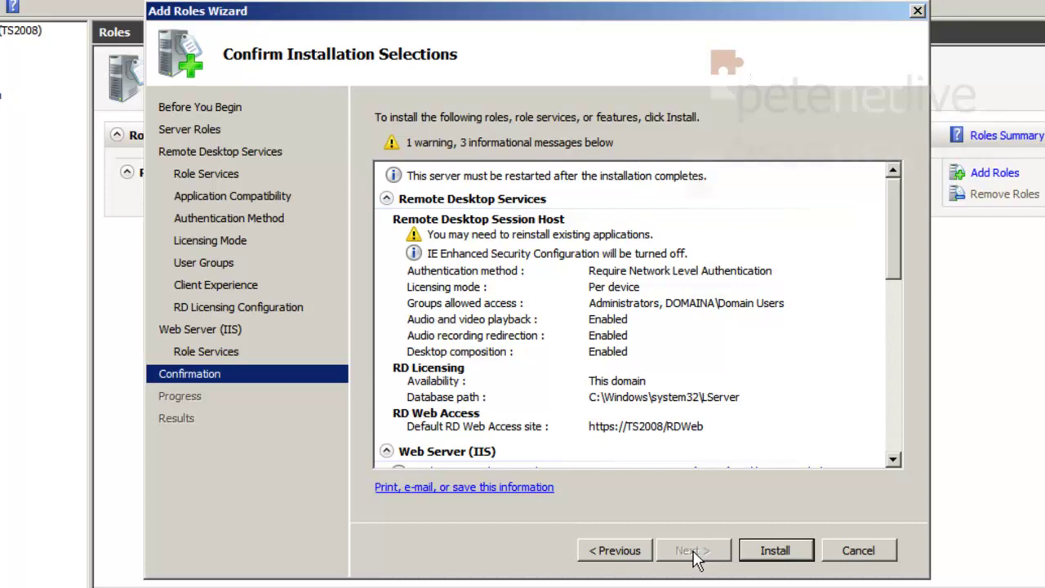
# Install the Remote Desktop Services and IIS roles, then restart the server immediately.
pyautogui.click(774, 551)
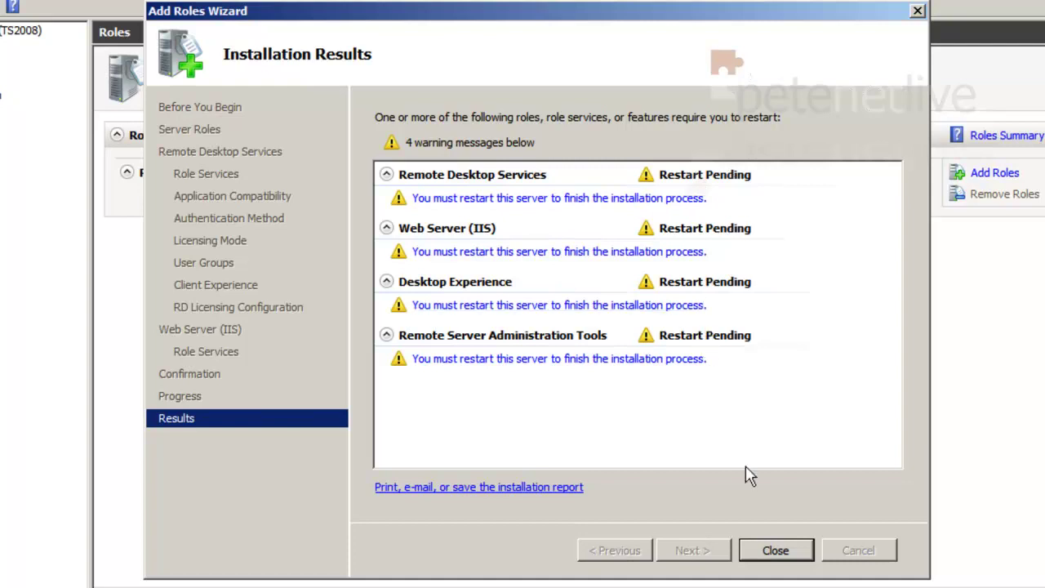
pyautogui.click(775, 550)
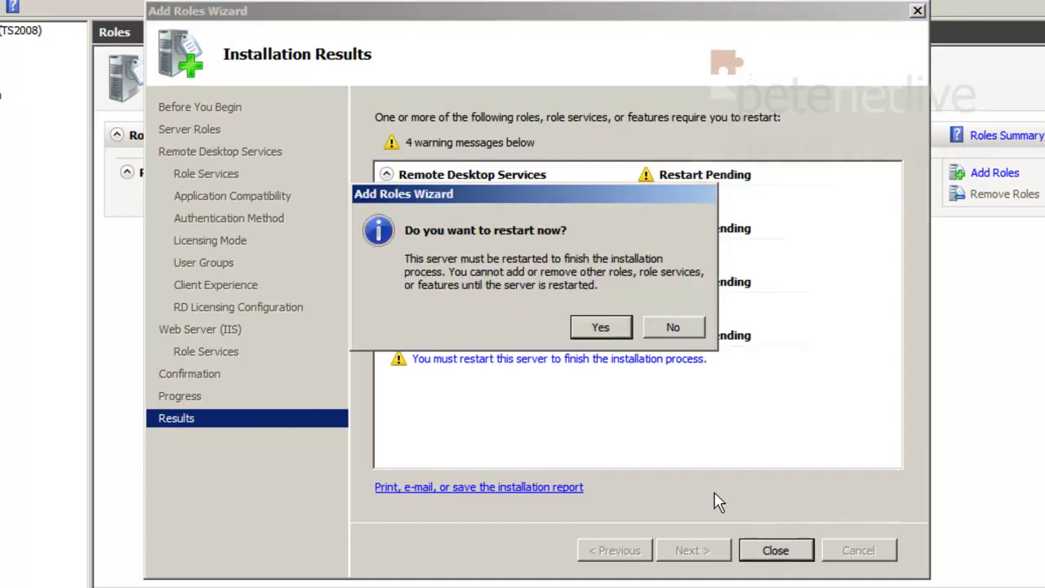
pyautogui.click(601, 327)
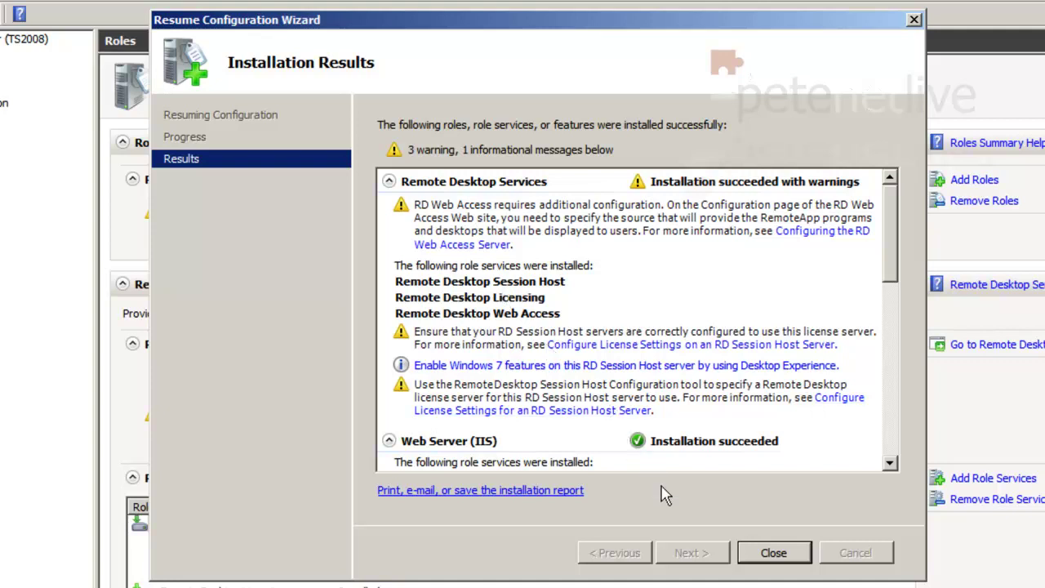
# Dismiss the post-restart installation results and close Server Manager.
pyautogui.click(774, 555)
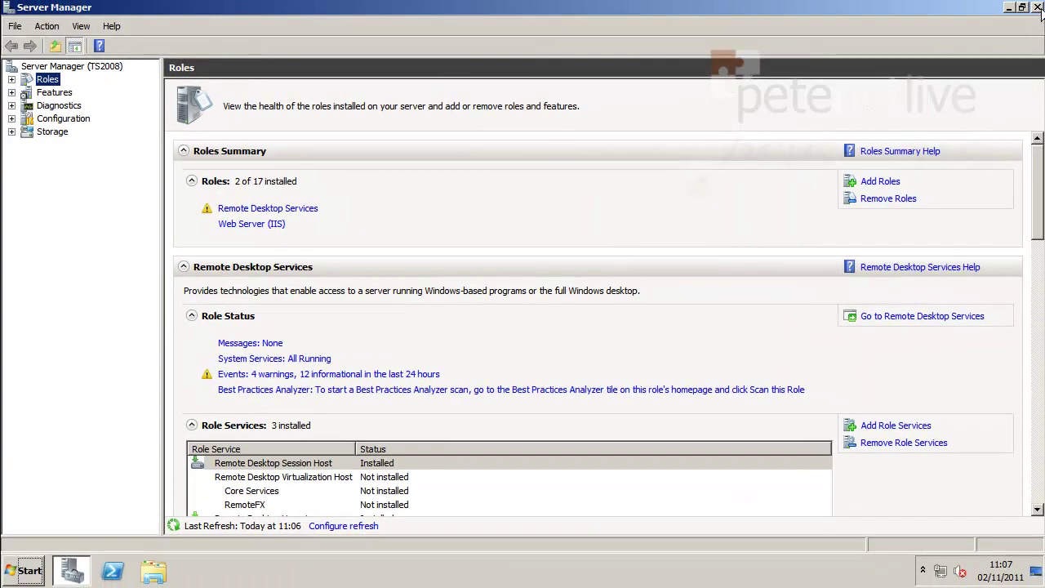
pyautogui.click(1038, 7)
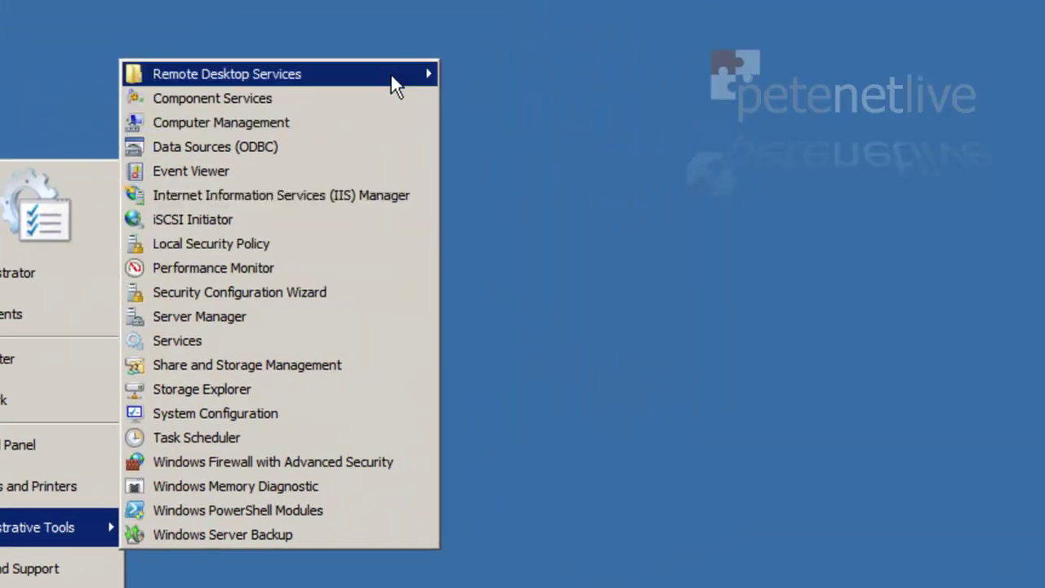
# Open RD Licensing Manager and start Activate Server on the TS2008 license server.
pyautogui.moveTo(390, 74)
pyautogui.click(522, 72)
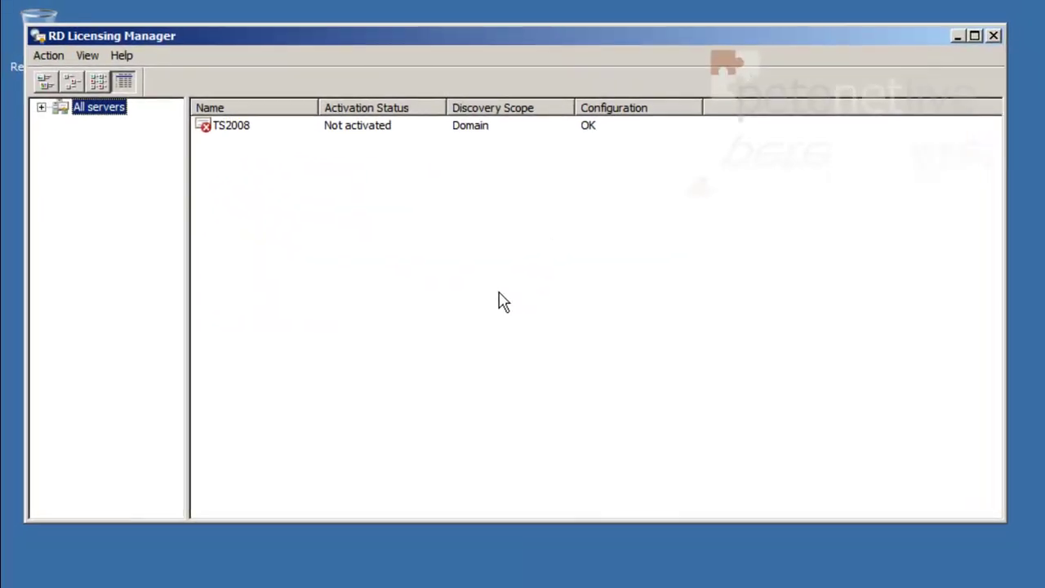
pyautogui.click(41, 107)
pyautogui.click(99, 128)
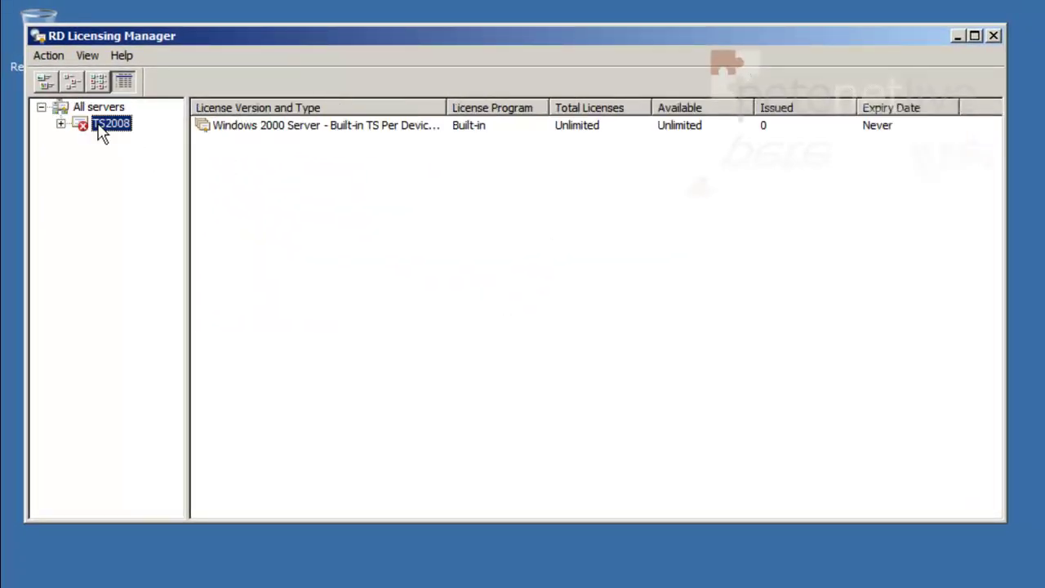
pyautogui.rightClick(101, 133)
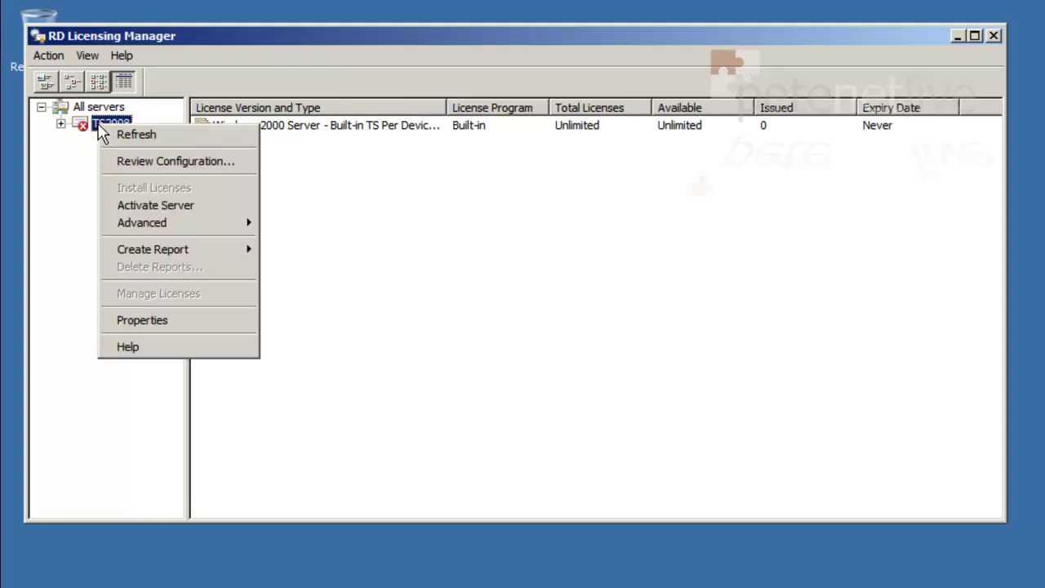
pyautogui.press('Up')
pyautogui.press('Return')
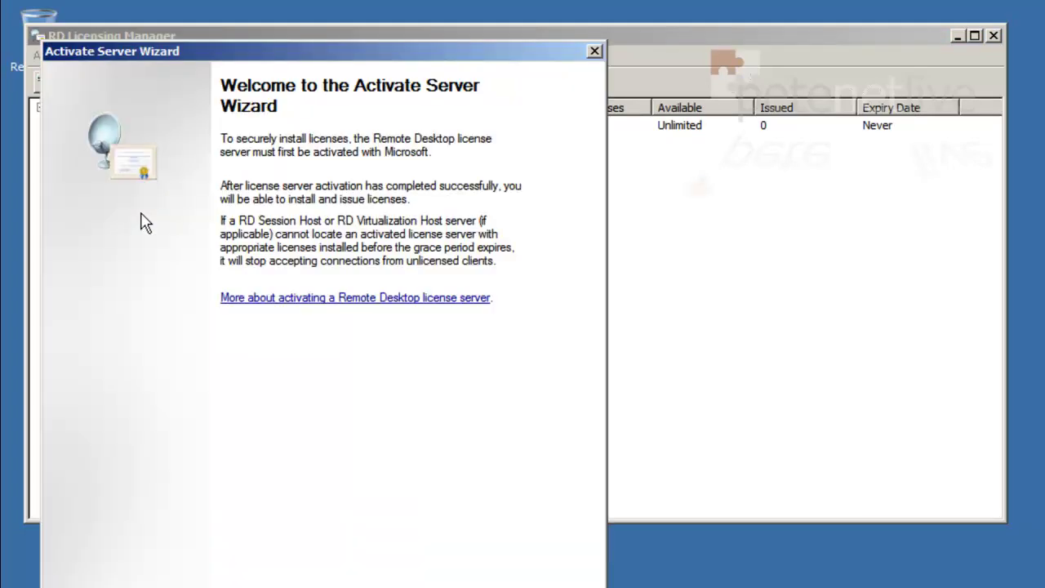
# Keep Automatic connection, enter the first name, last name and company, and choose United Kingdom.
pyautogui.click(471, 545)
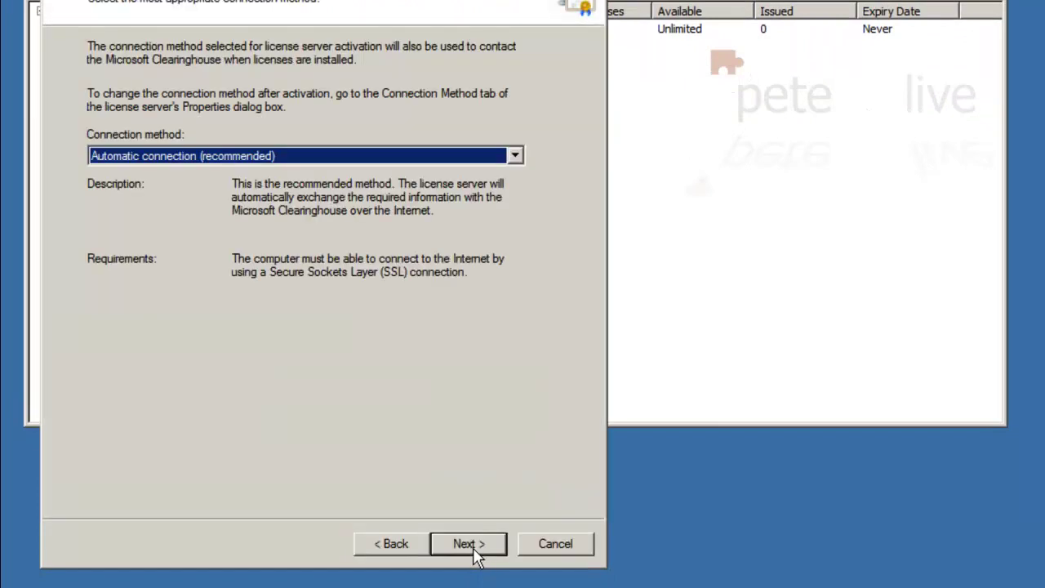
pyautogui.click(473, 549)
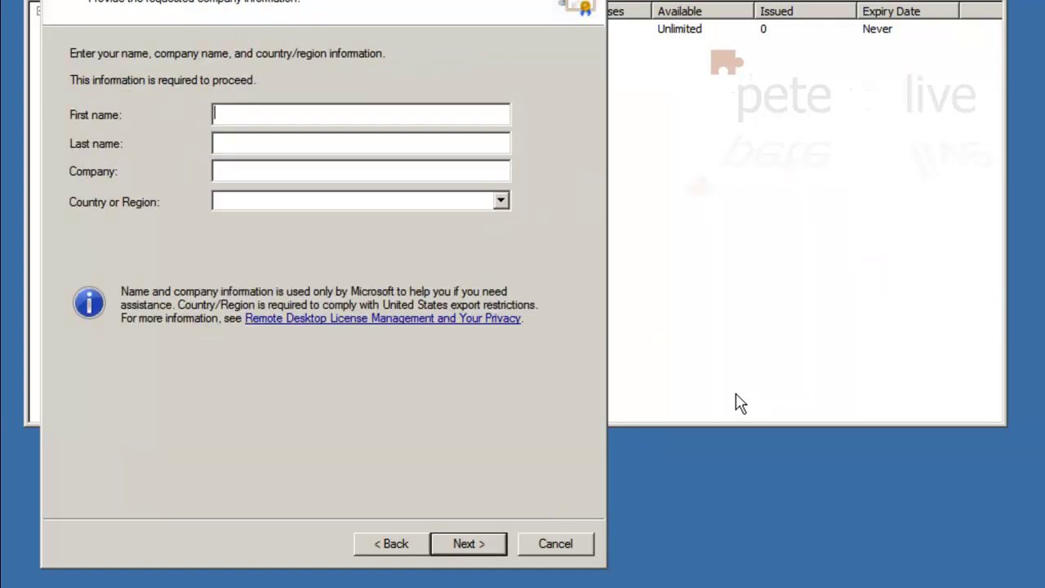
pyautogui.write('PeteNetLive')
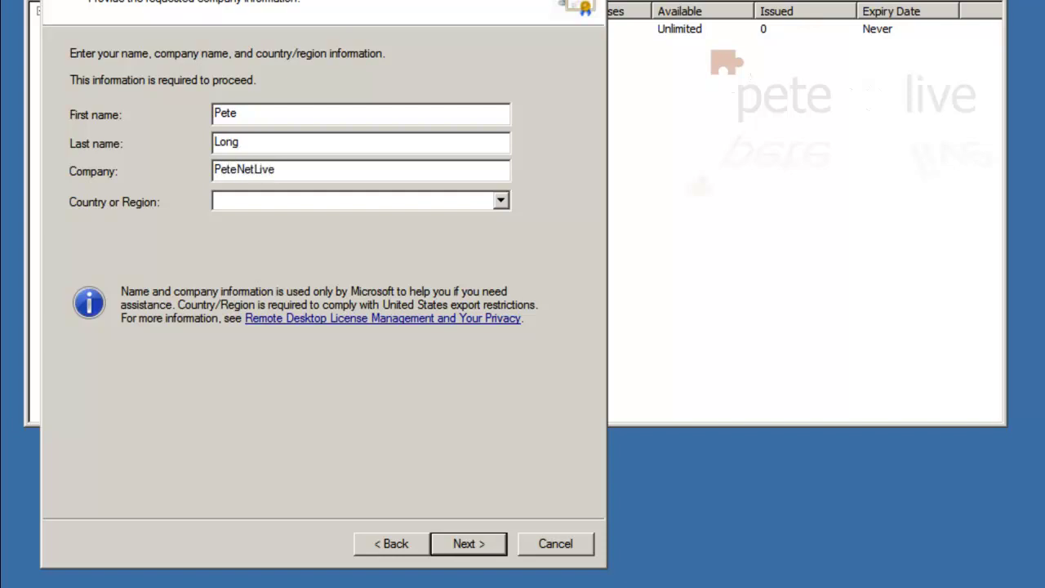
pyautogui.press('Tab')
pyautogui.press('u')
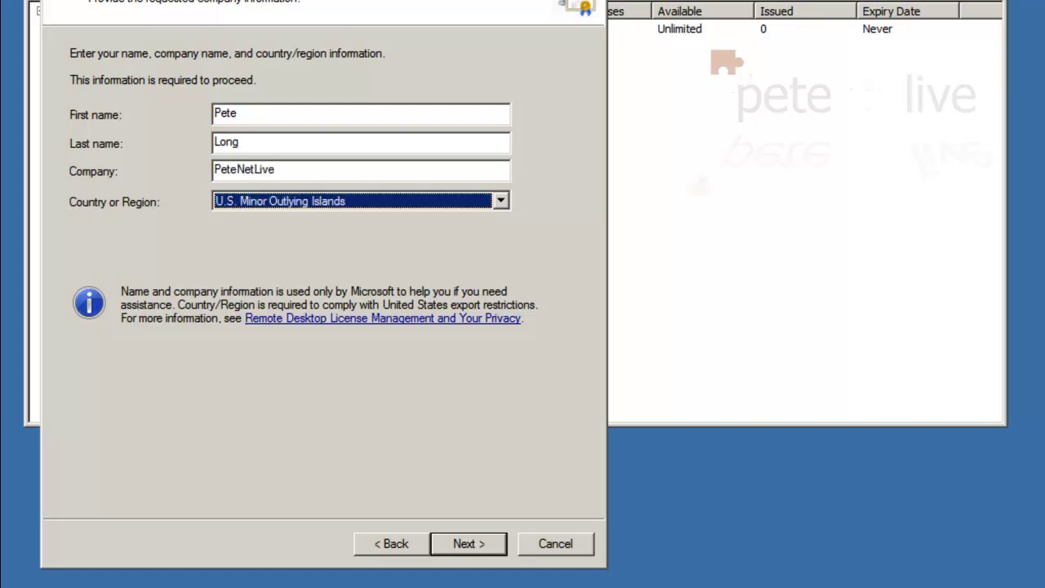
pyautogui.press('n')
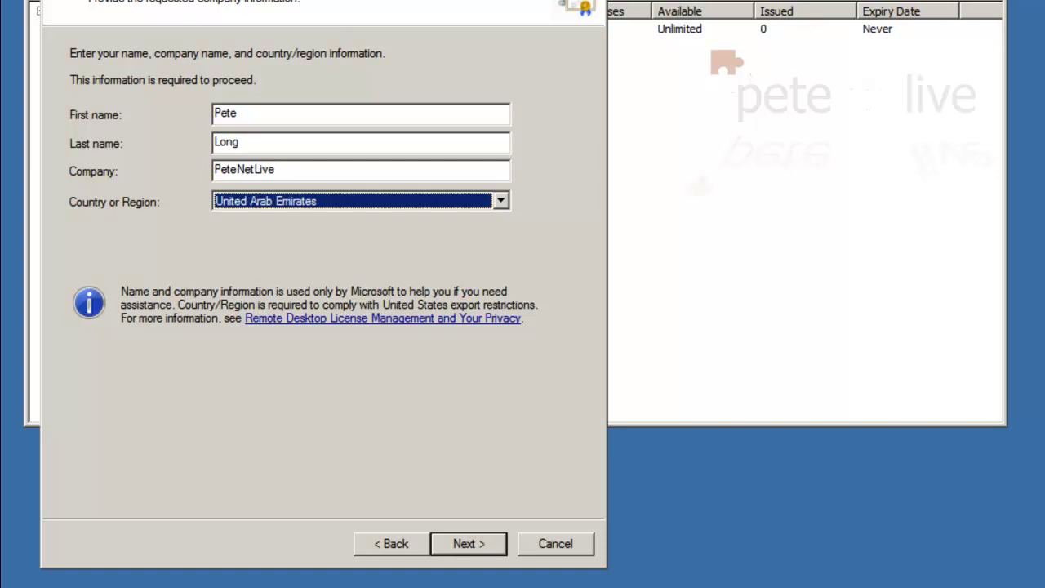
pyautogui.click(500, 202)
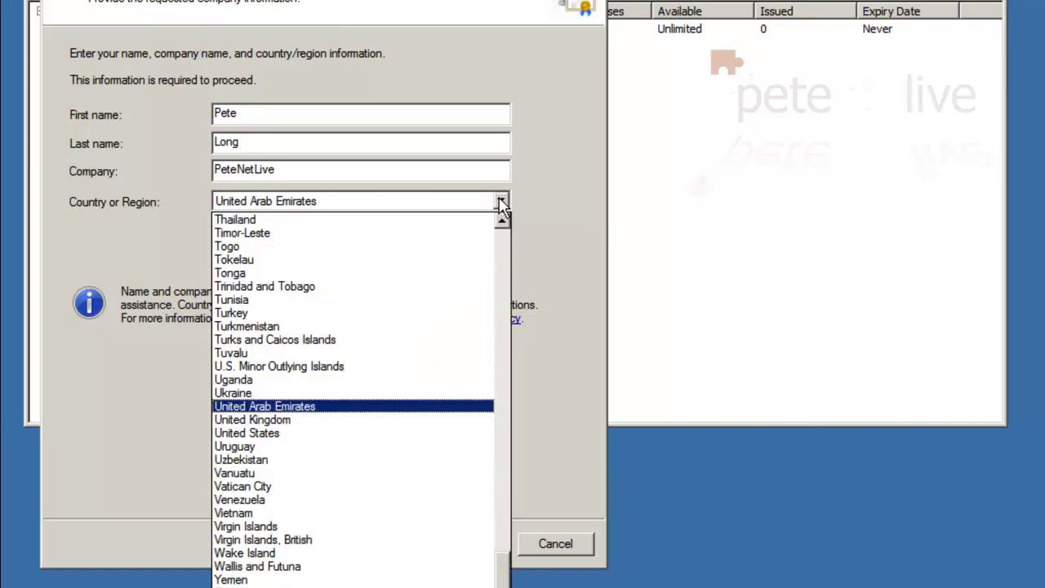
pyautogui.click(319, 421)
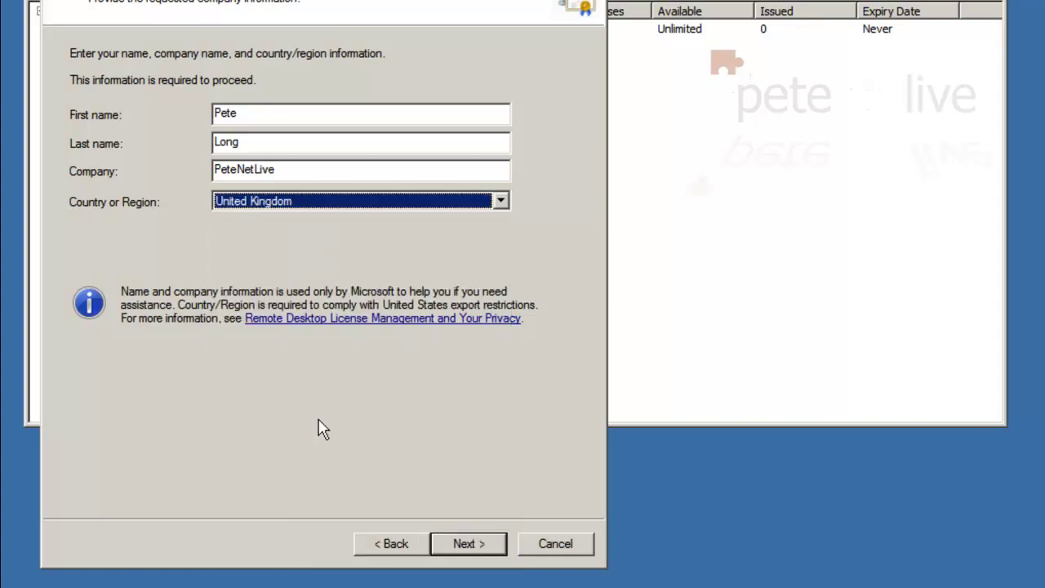
# Enter the contact's e-mail and organizational unit PNL, then activate the license server.
pyautogui.click(455, 546)
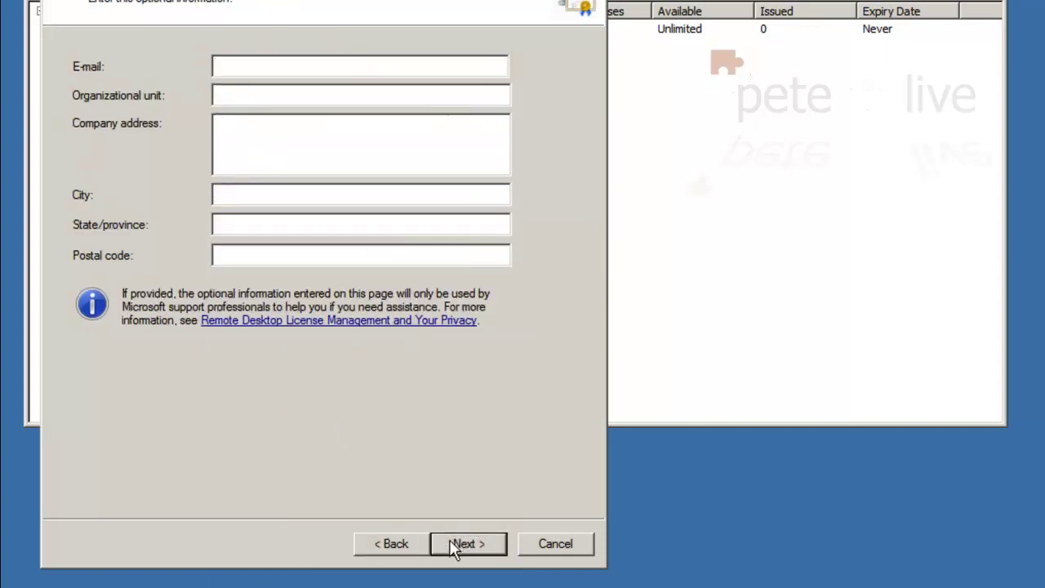
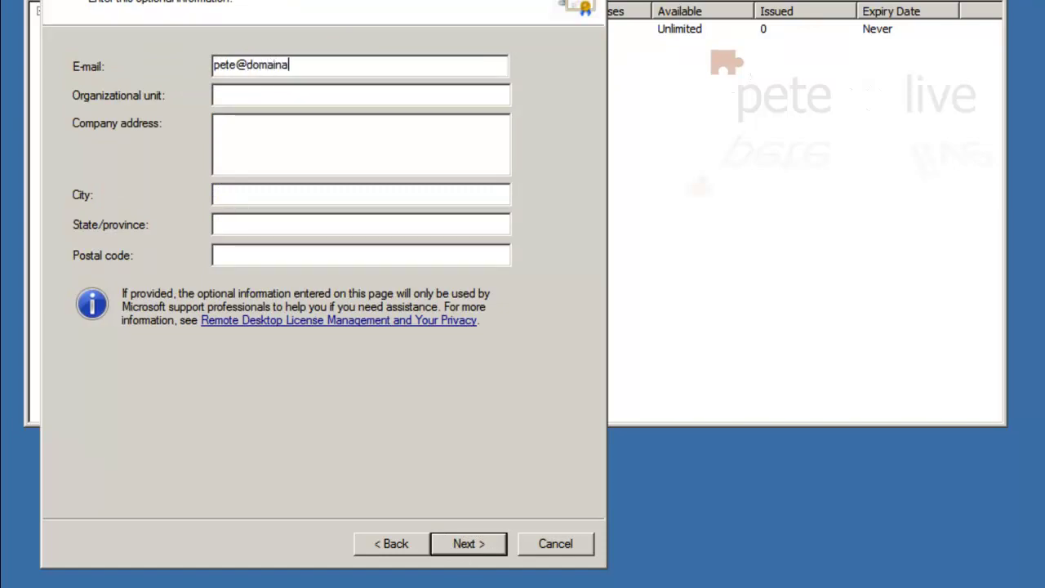
pyautogui.write('PNL')
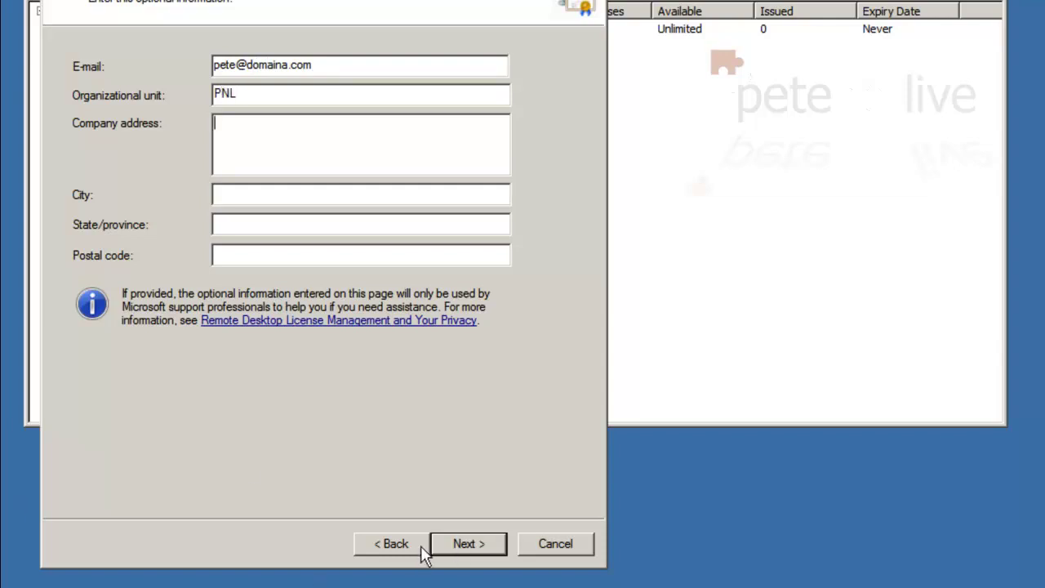
pyautogui.click(465, 543)
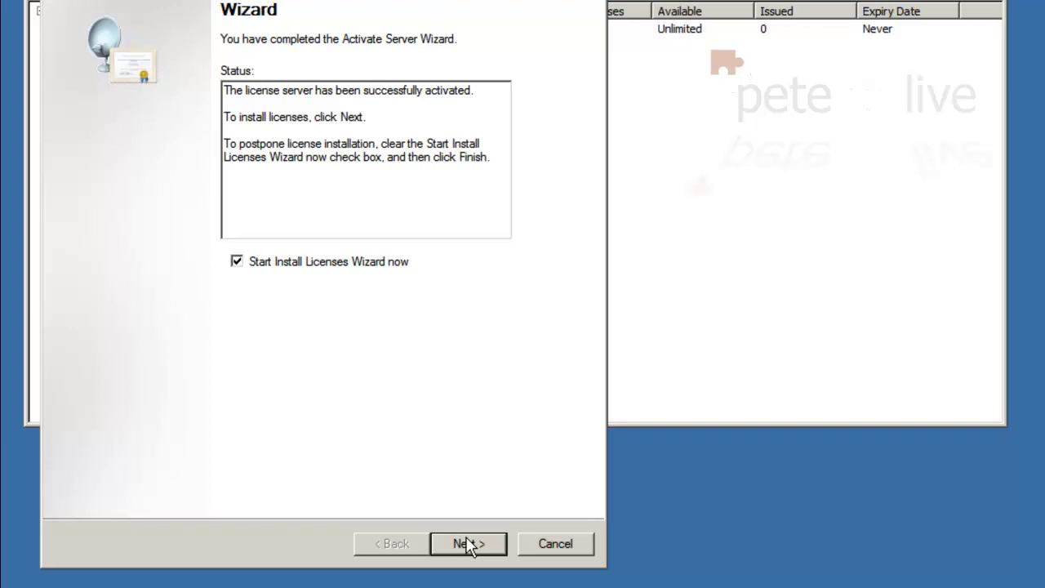
# Complete TS2008 activation without installing licenses, then expand TS2008 to show its license entries.
pyautogui.click(236, 268)
pyautogui.click(461, 545)
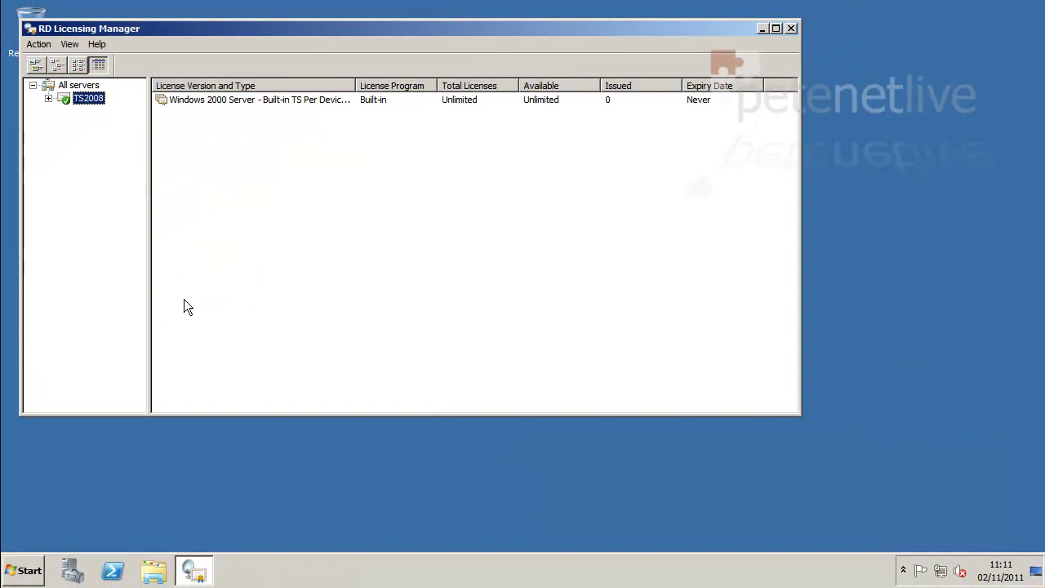
pyautogui.click(48, 98)
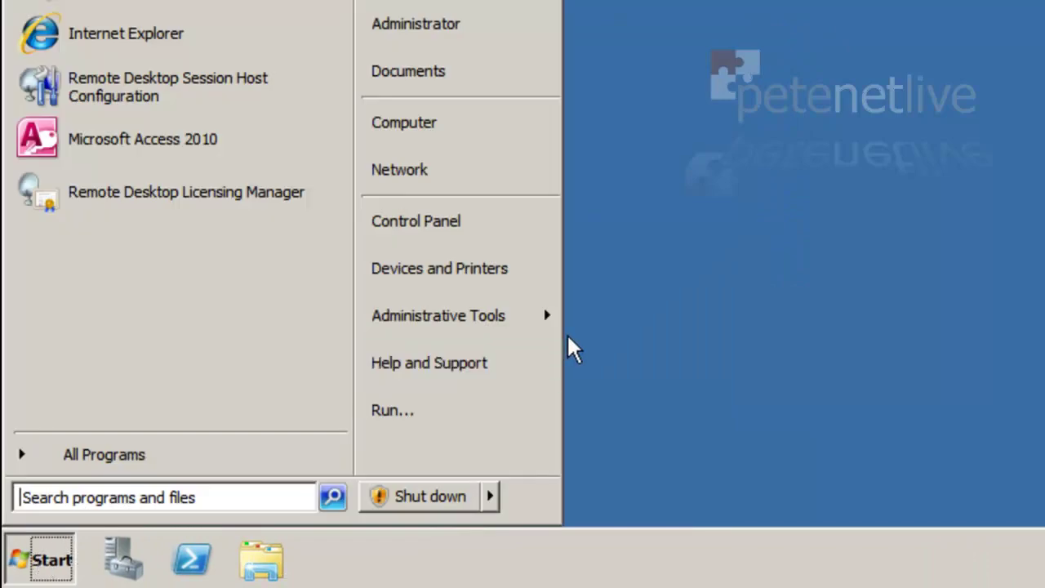
# In RD Session Host Configuration, add TS2008.domaina.com as the specified license server and apply.
pyautogui.moveTo(506, 327)
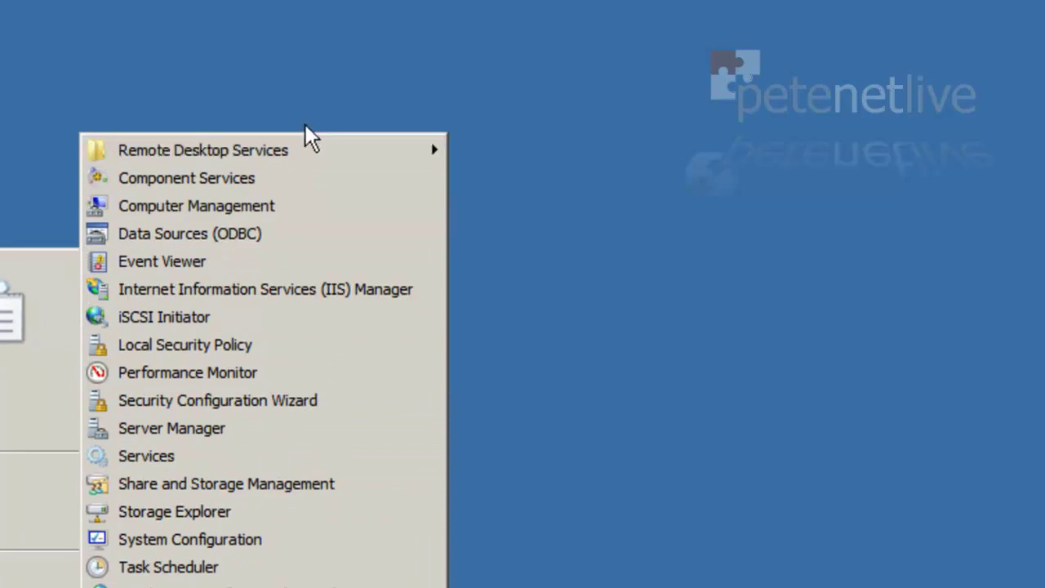
pyautogui.moveTo(307, 143)
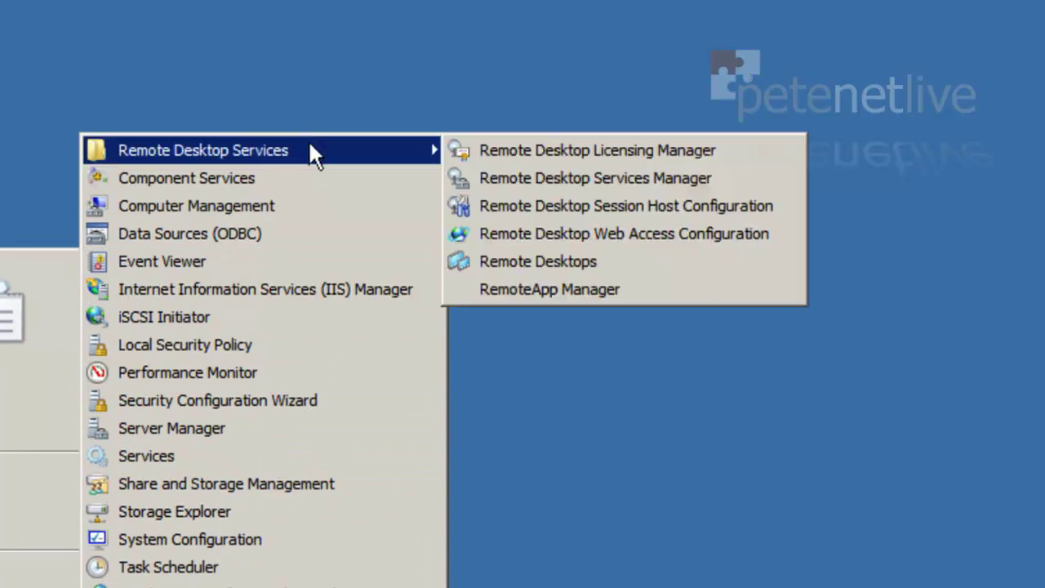
pyautogui.click(690, 205)
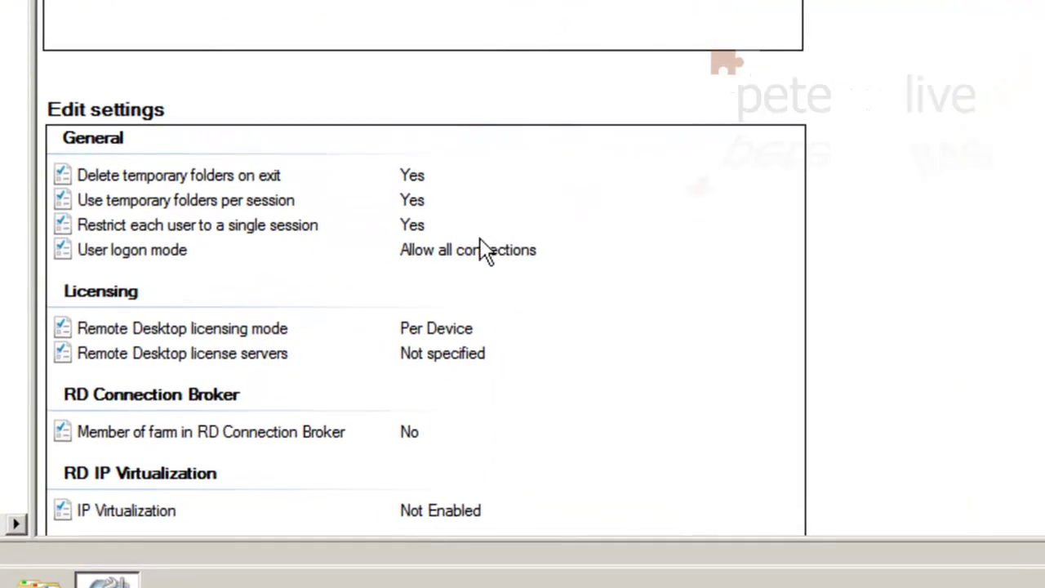
pyautogui.doubleClick(416, 357)
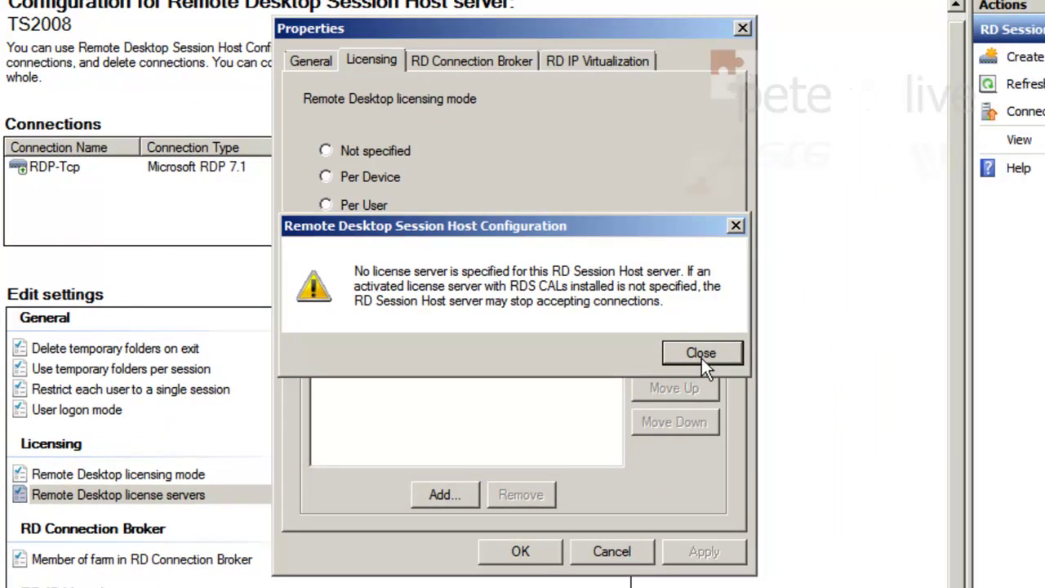
pyautogui.click(702, 357)
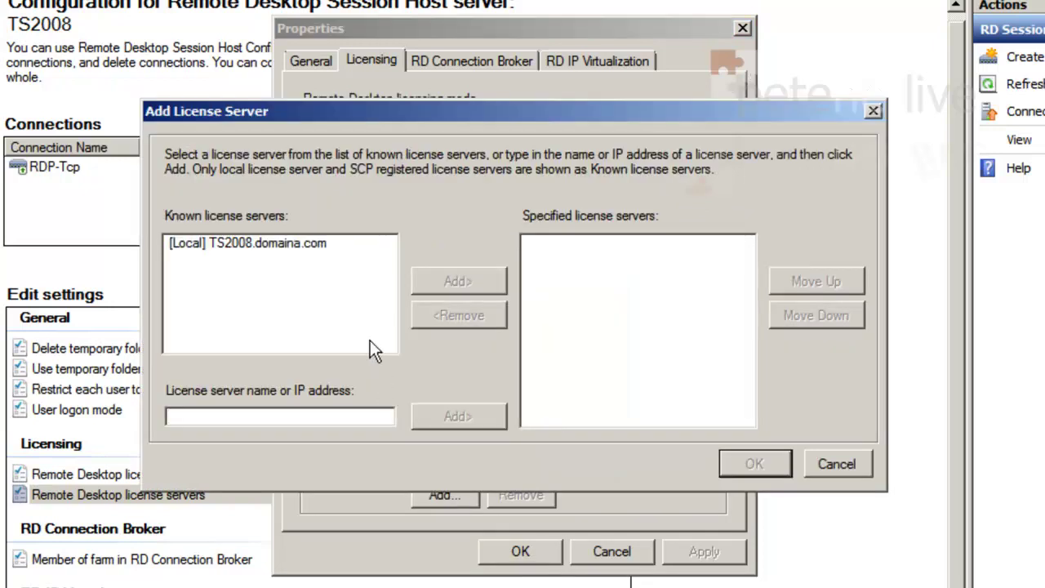
pyautogui.click(299, 243)
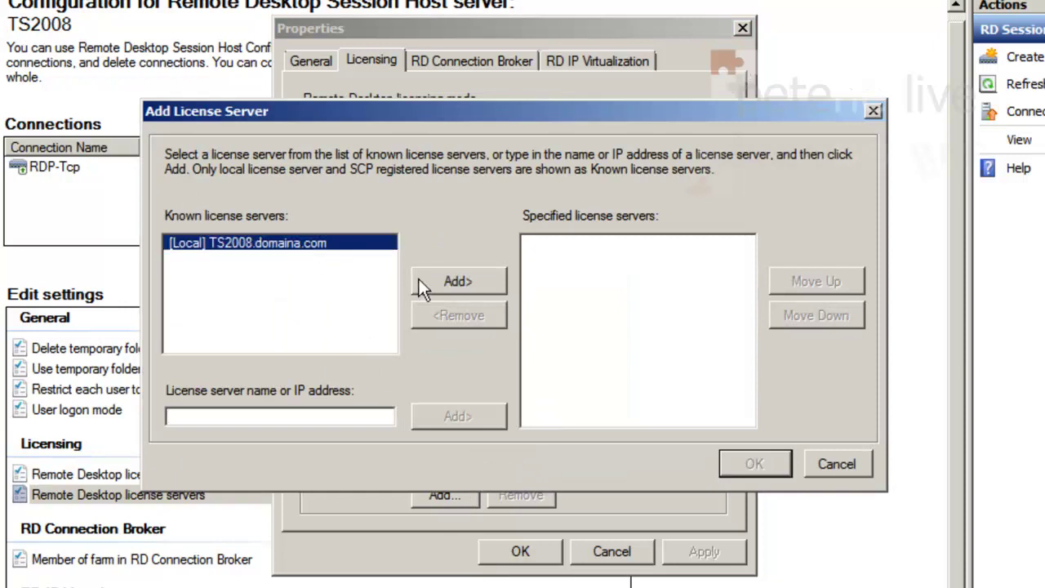
pyautogui.click(453, 283)
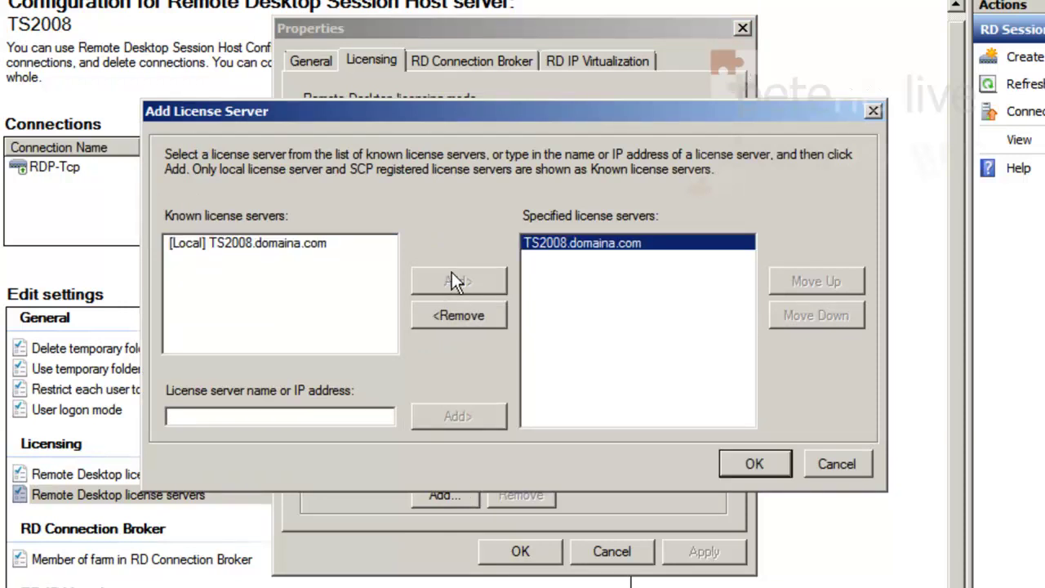
pyautogui.click(749, 465)
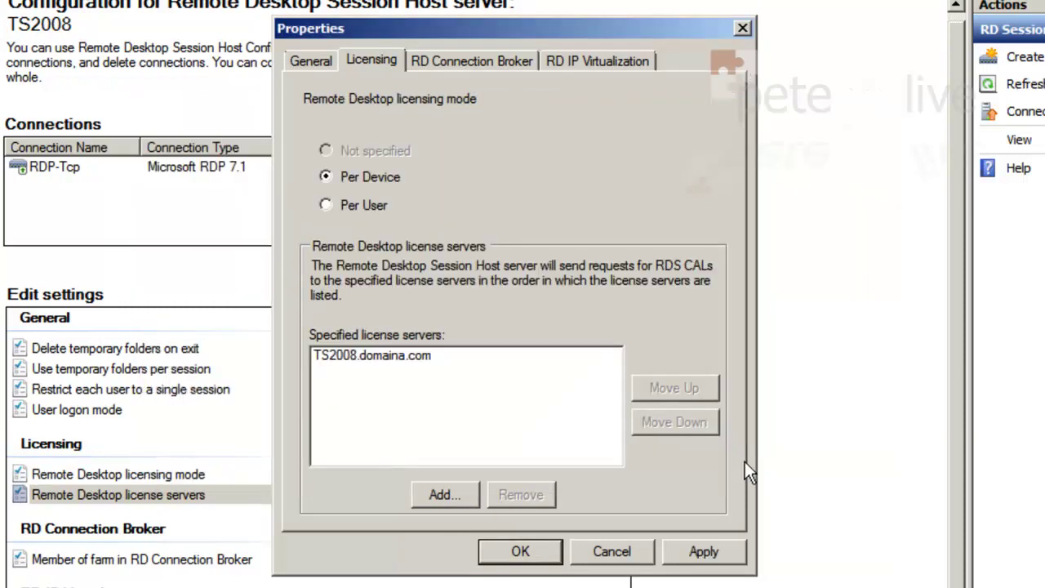
pyautogui.click(715, 562)
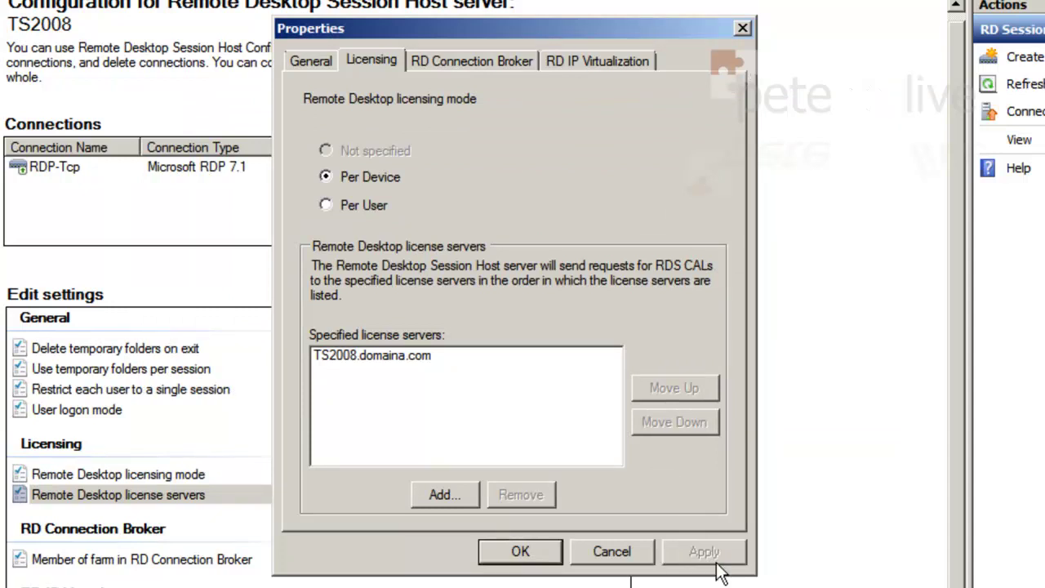
pyautogui.click(520, 554)
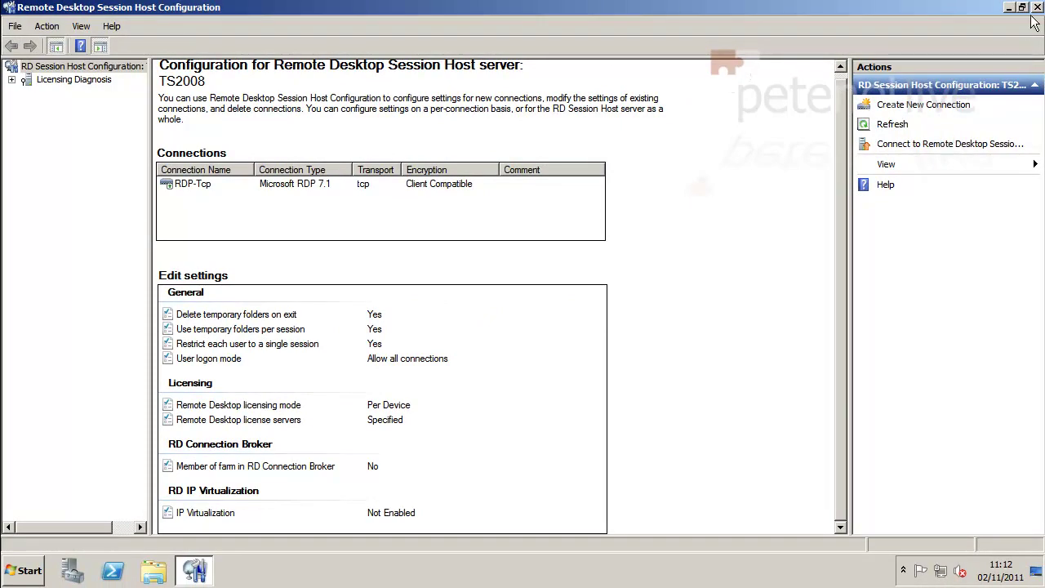
# Close Session Host Configuration and launch RemoteApp Manager from Administrative Tools > Remote Desktop Services.
pyautogui.click(1037, 7)
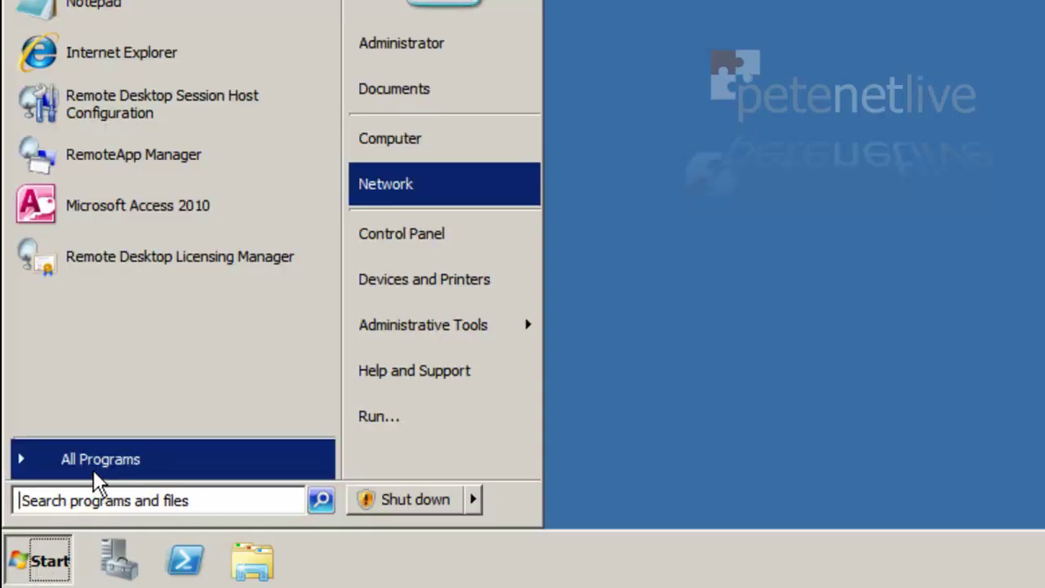
pyautogui.click(97, 479)
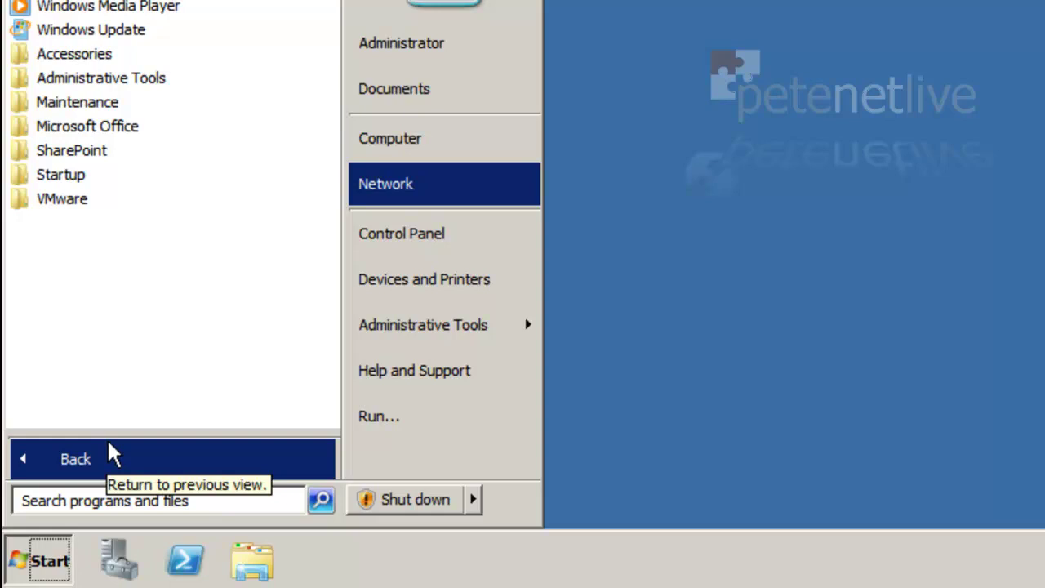
pyautogui.moveTo(383, 327)
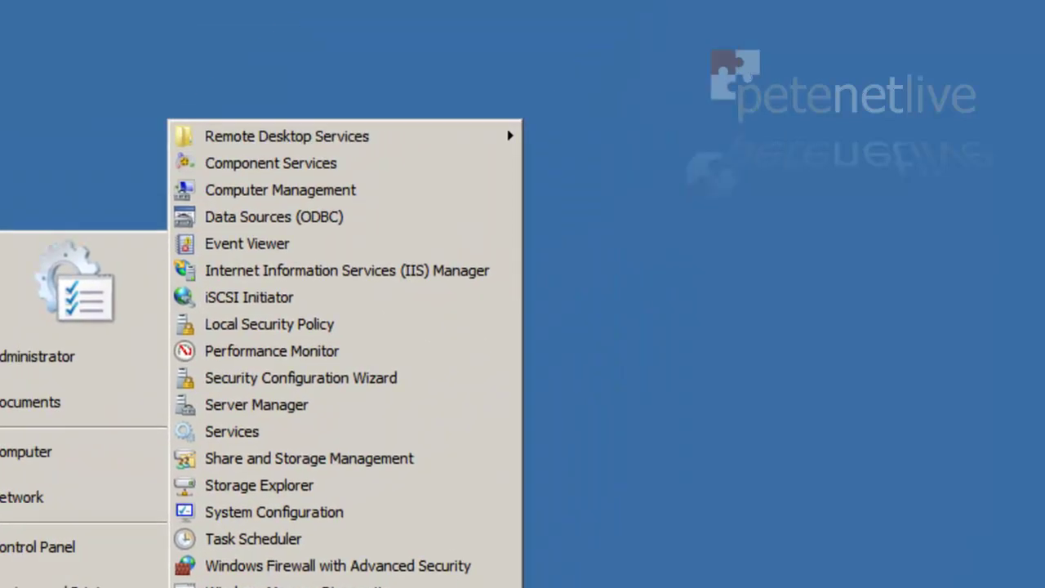
pyautogui.moveTo(357, 135)
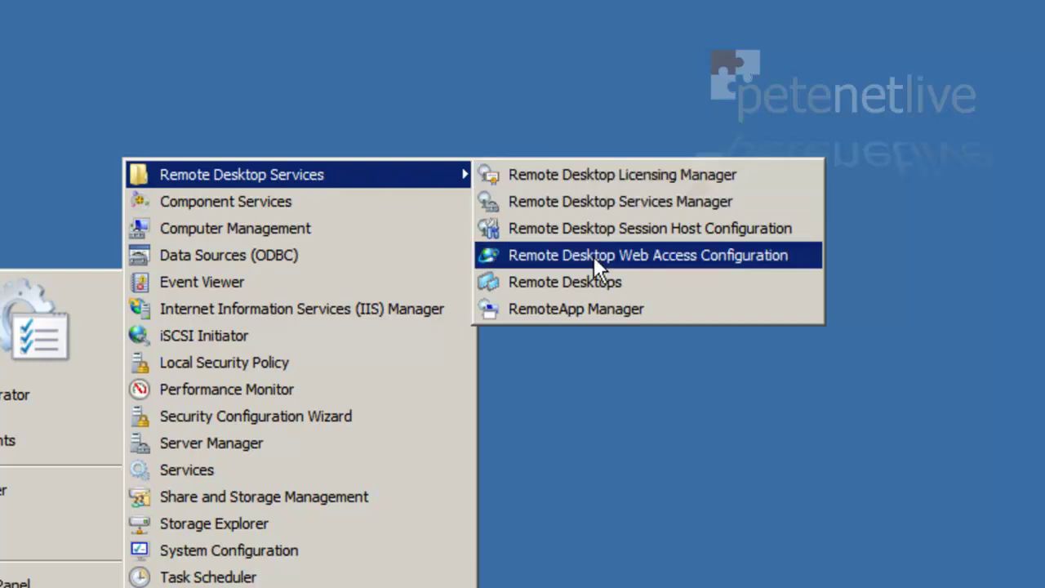
pyautogui.click(601, 308)
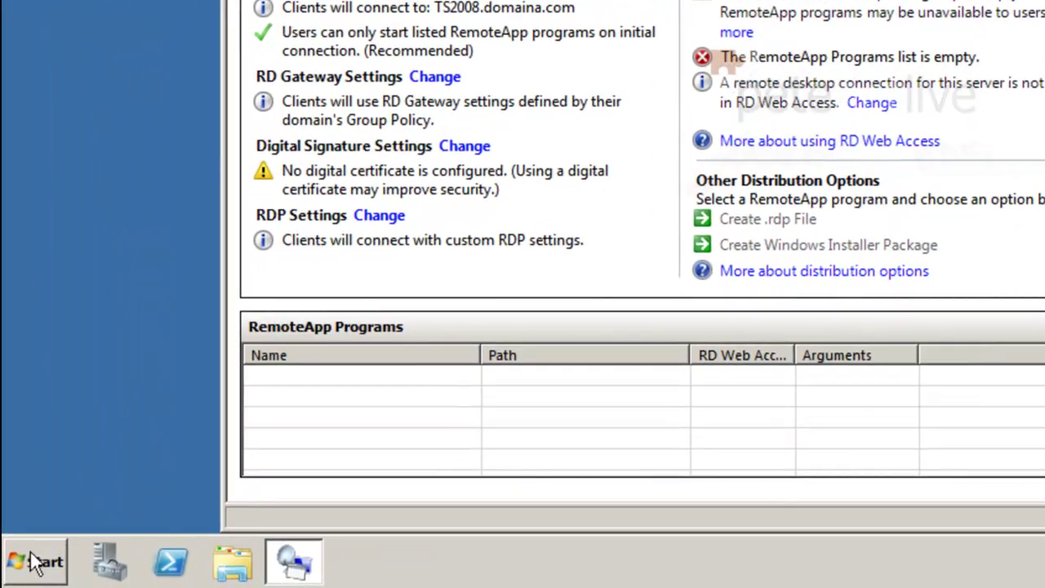
# Add DOMAINA\Domain Computers as a member of the local TS Web Access Computers group.
pyautogui.click(25, 569)
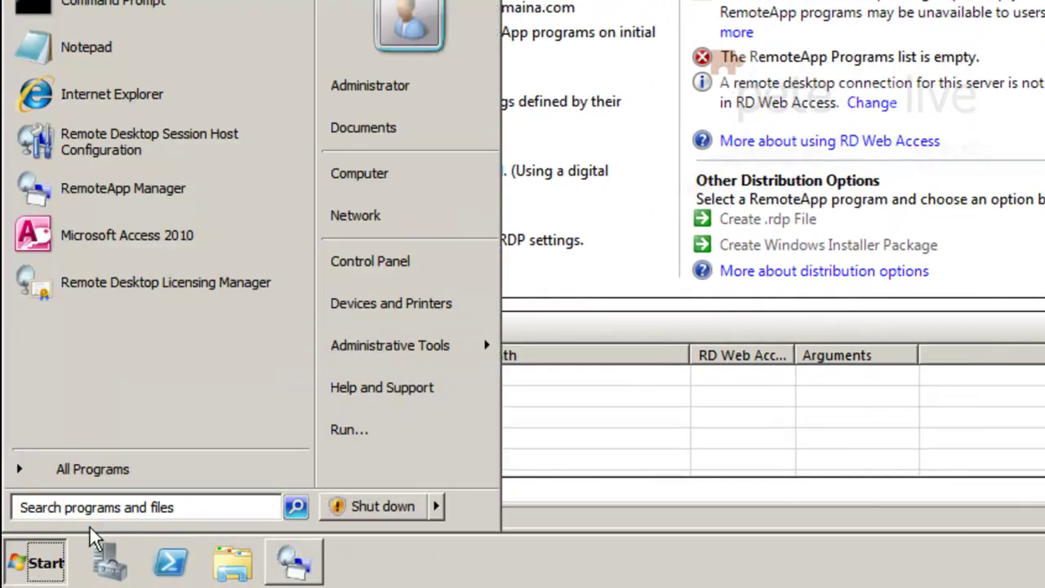
pyautogui.rightClick(377, 181)
pyautogui.press('Escape')
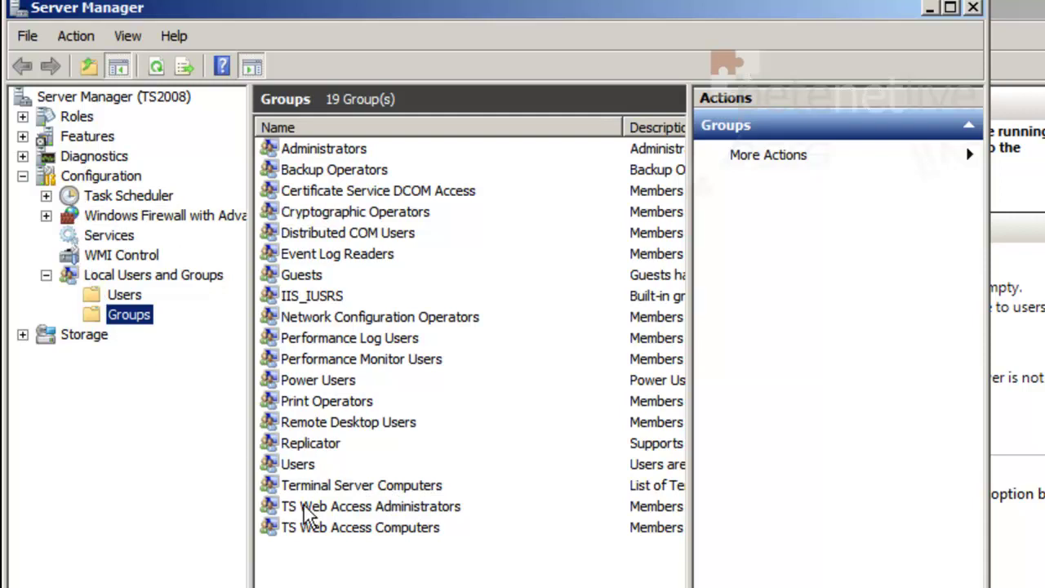
pyautogui.doubleClick(343, 529)
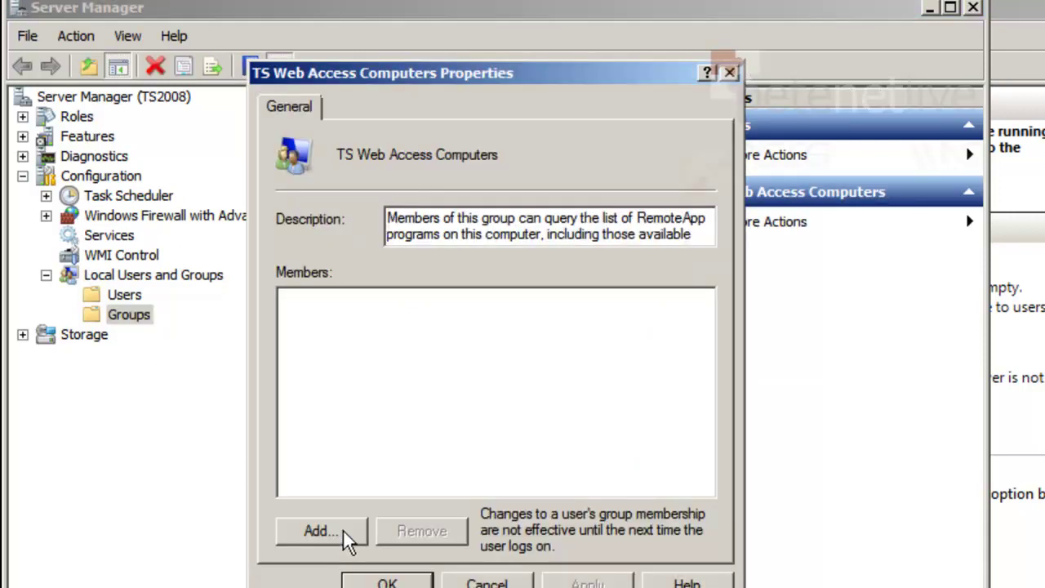
pyautogui.click(344, 533)
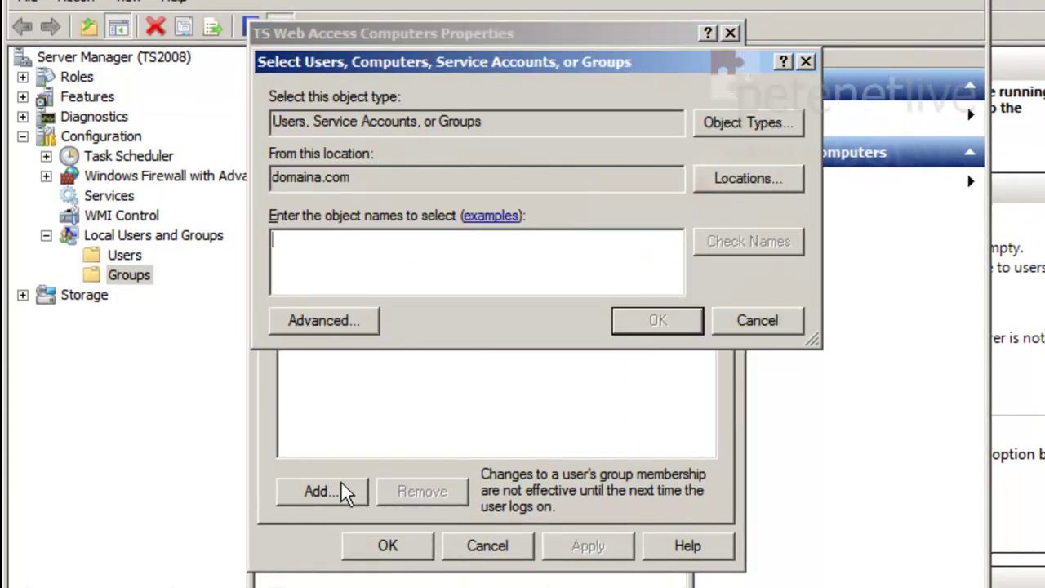
pyautogui.write('dom')
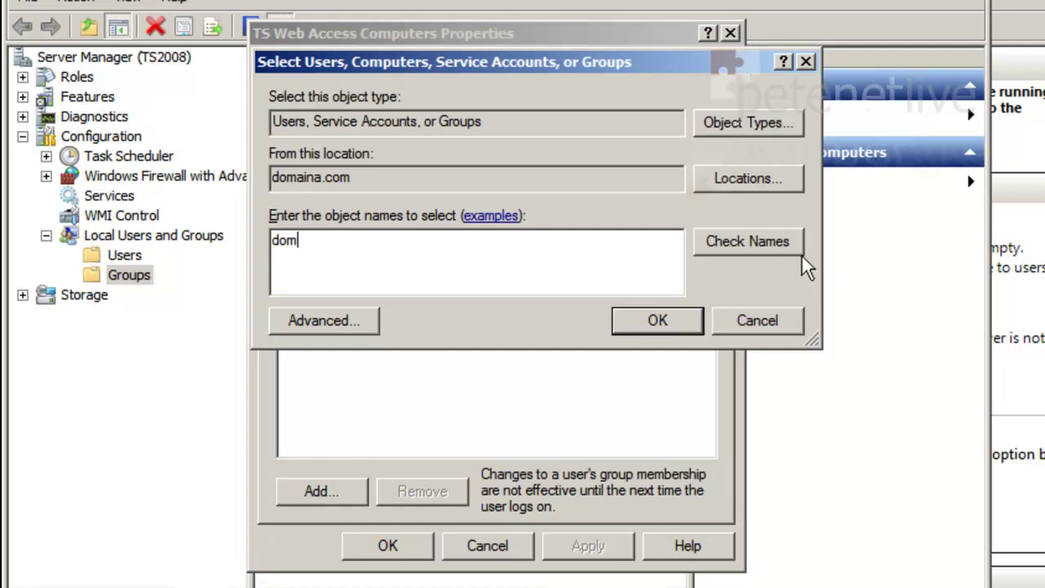
pyautogui.click(772, 242)
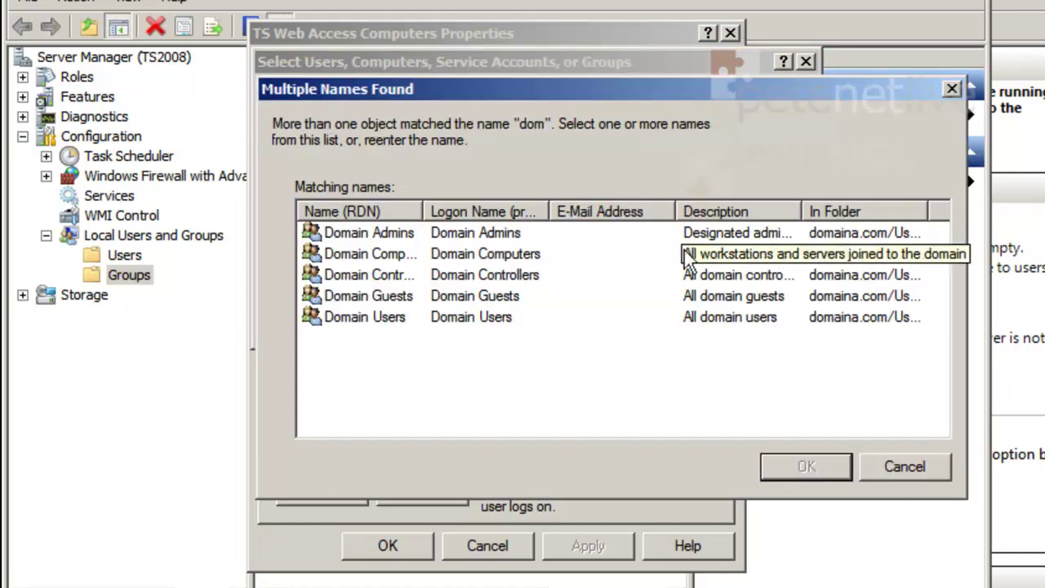
pyautogui.doubleClick(406, 253)
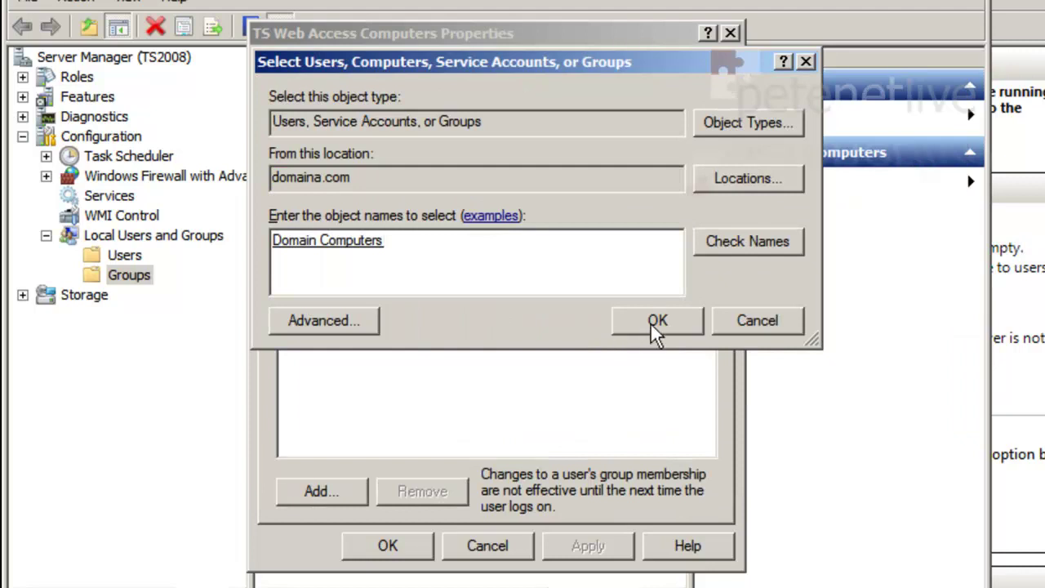
pyautogui.click(654, 328)
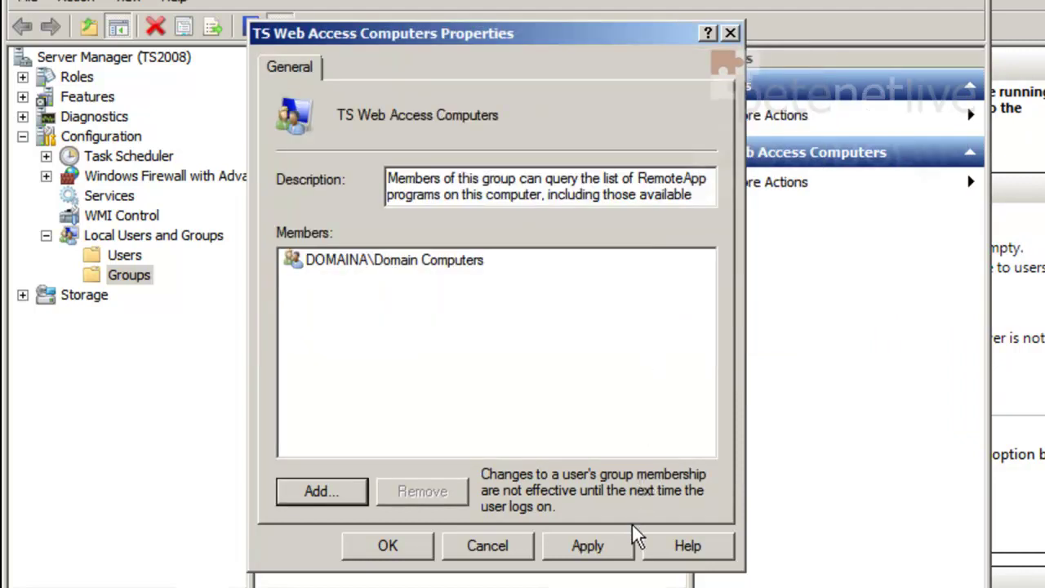
pyautogui.click(609, 552)
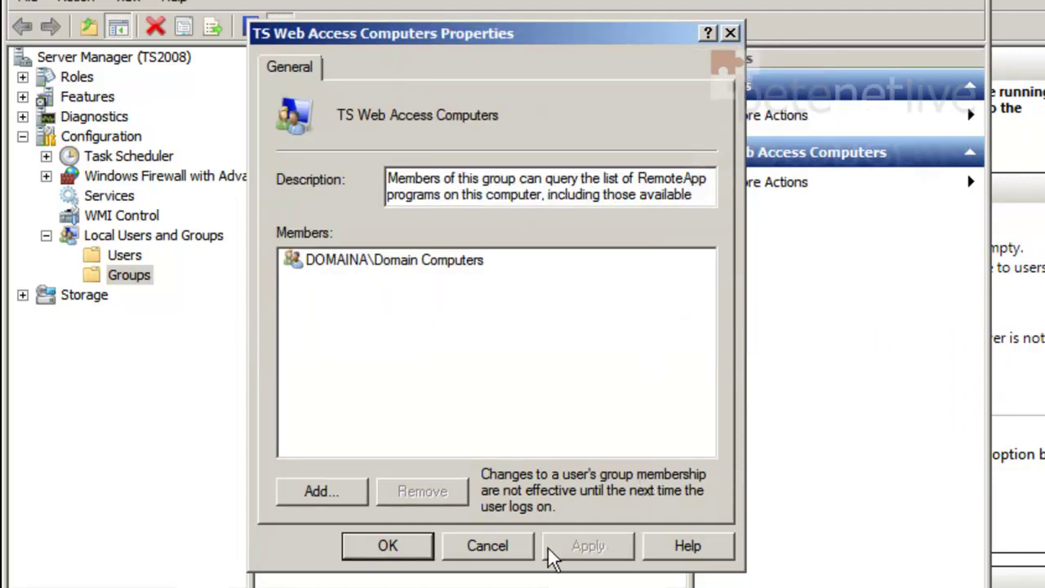
pyautogui.click(407, 553)
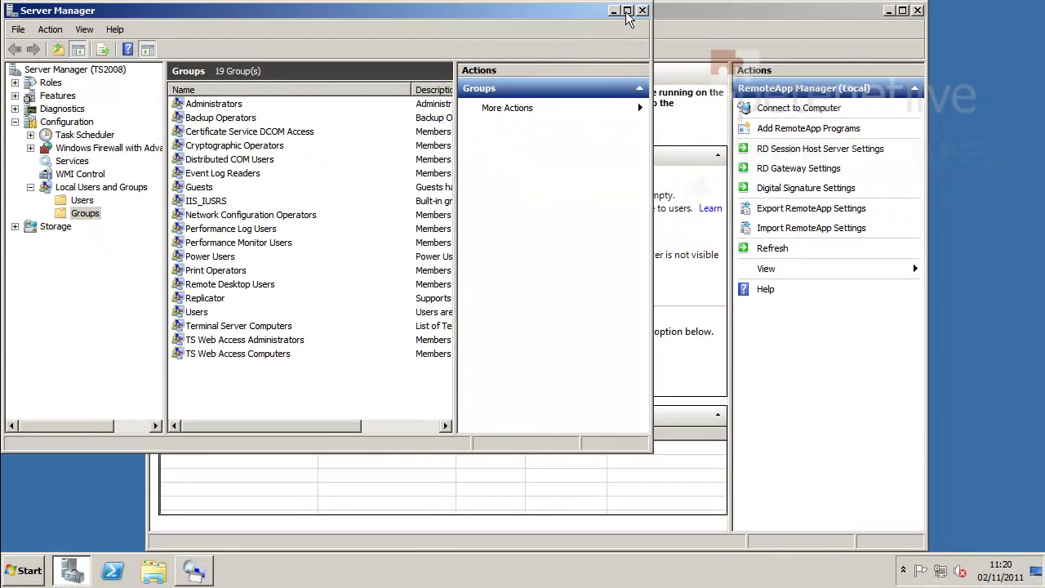
# Close Server Manager and publish Microsoft Word 2010 through the Add RemoteApp Programs wizard.
pyautogui.click(641, 11)
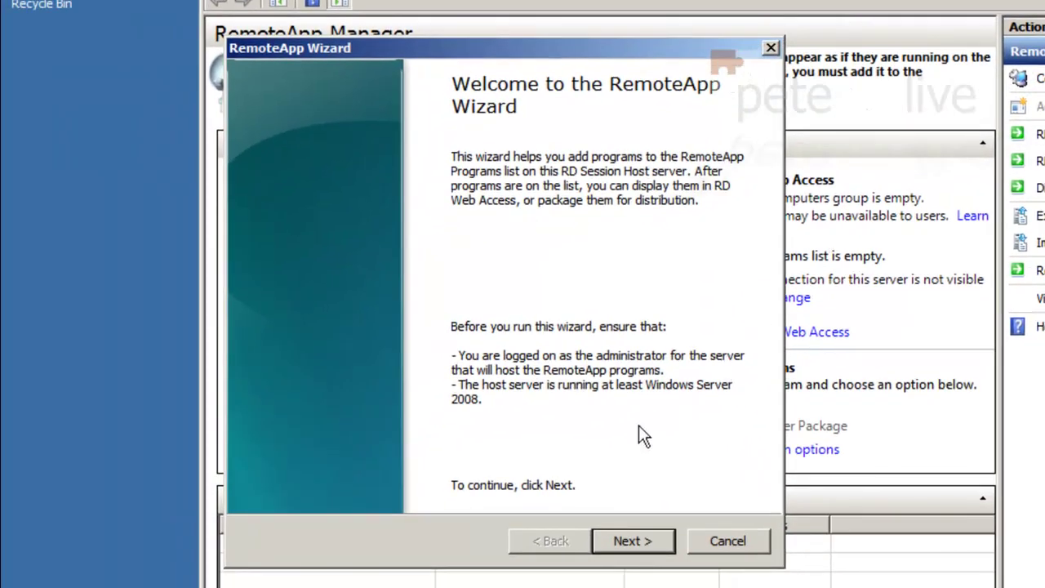
pyautogui.click(628, 541)
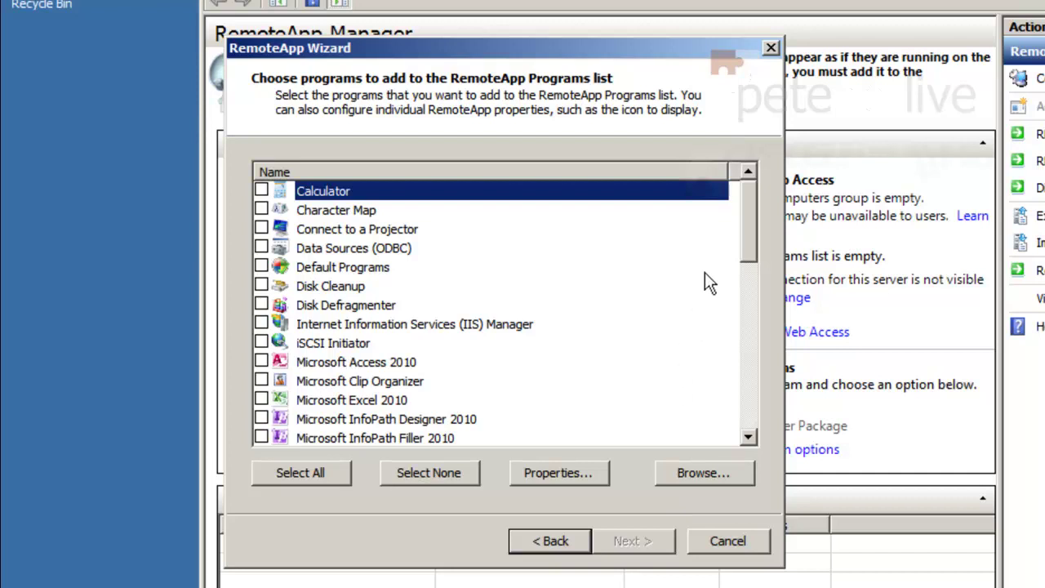
pyautogui.moveTo(747, 213); pyautogui.dragTo(771, 275)
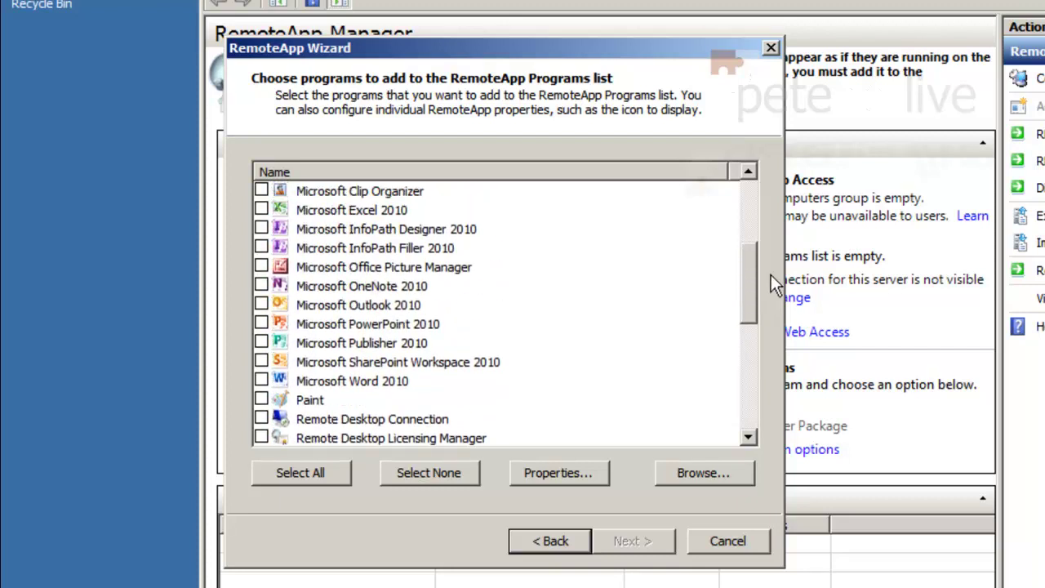
pyautogui.click(261, 380)
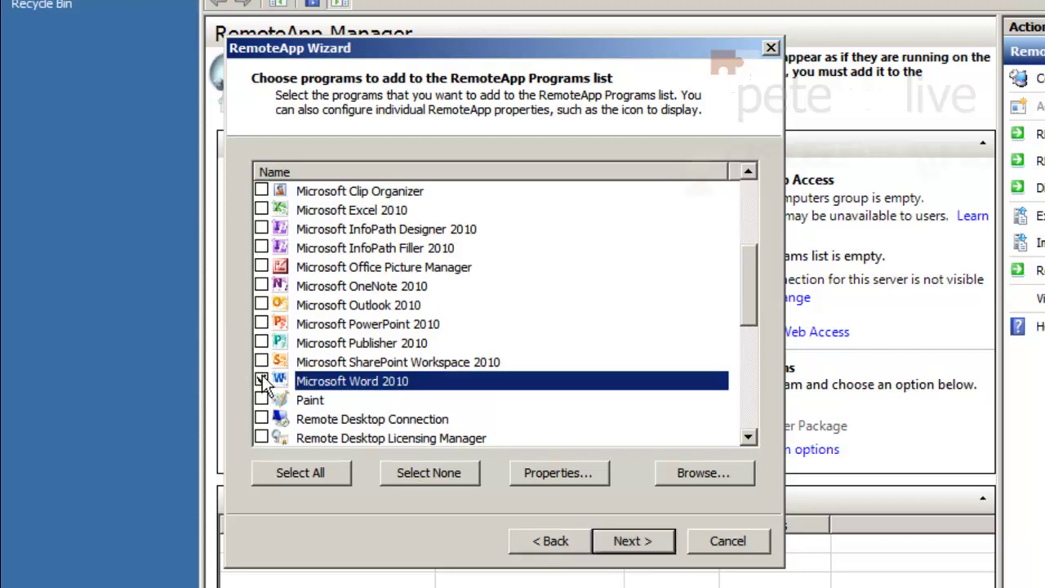
pyautogui.click(633, 541)
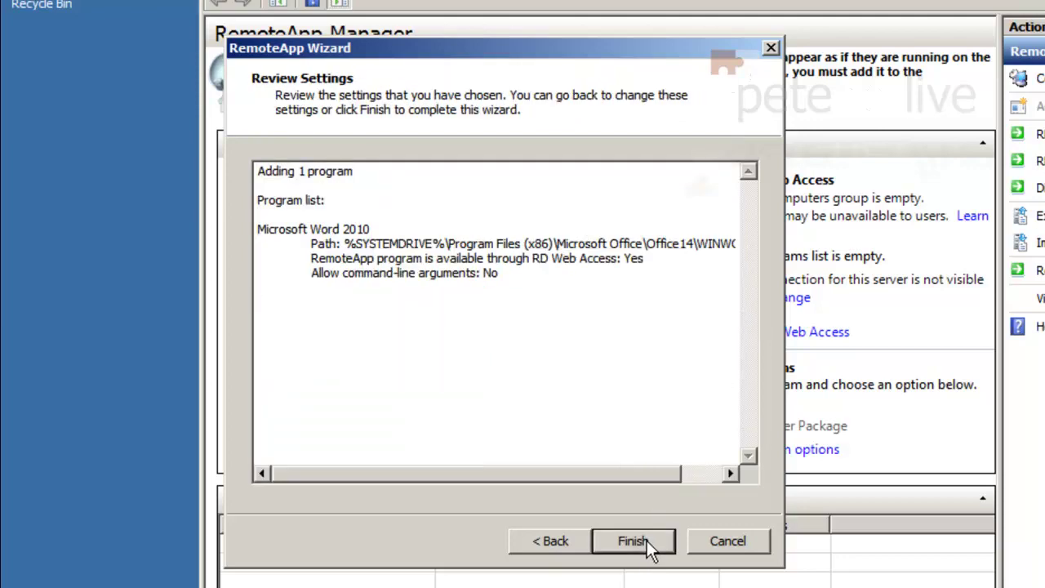
pyautogui.click(647, 540)
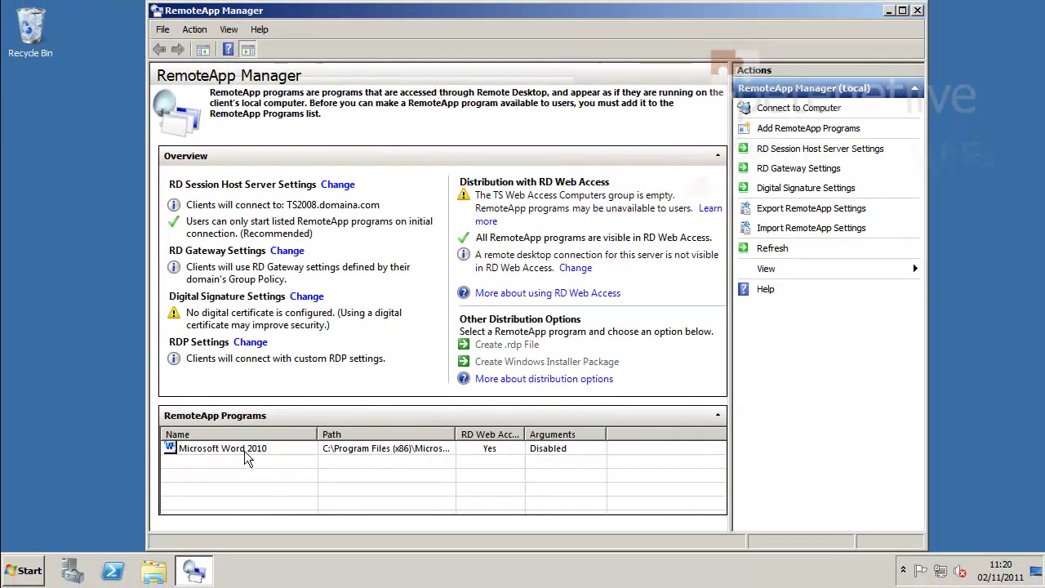
# Package Word 2010 as a WINWORD .msi in C:\Program Files\Packaged Programs, associating client extensions.
pyautogui.click(273, 475)
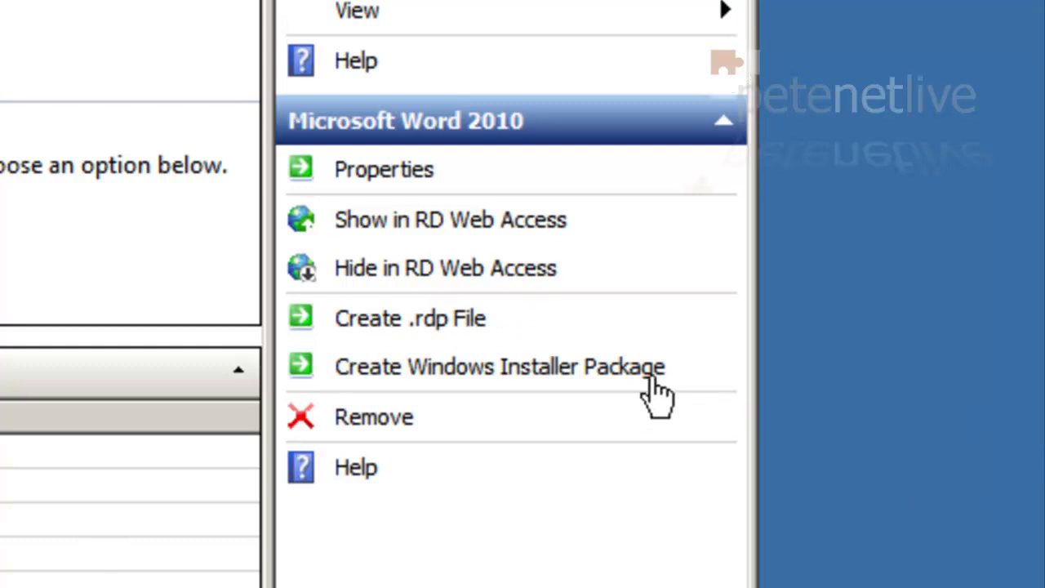
pyautogui.click(600, 369)
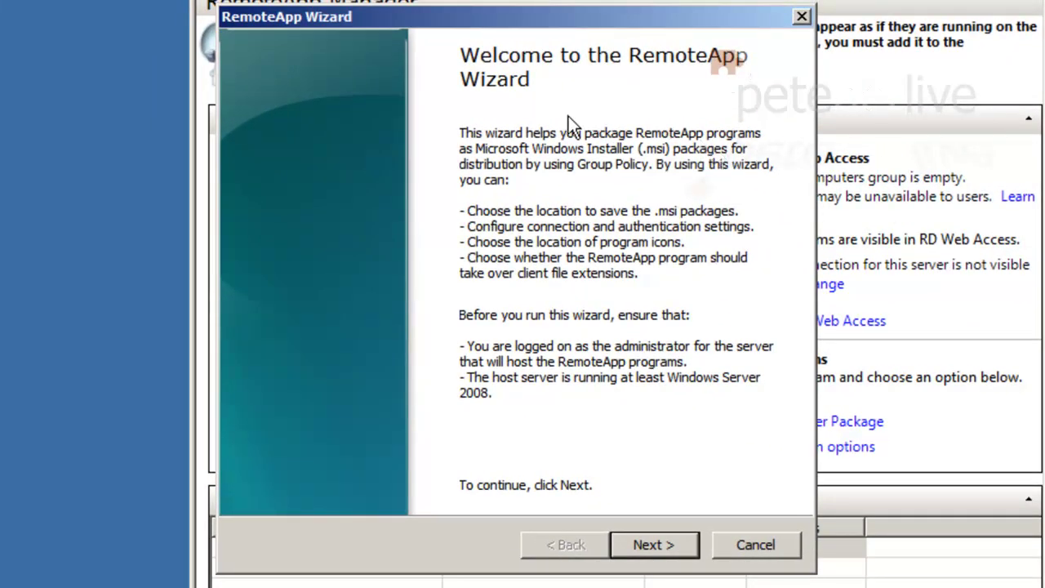
pyautogui.click(632, 552)
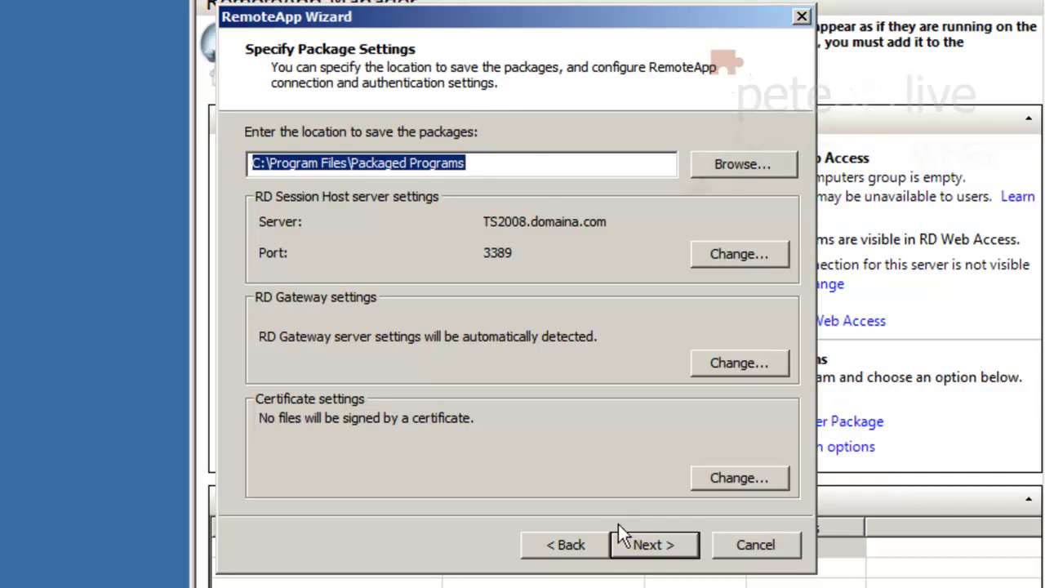
pyautogui.click(635, 547)
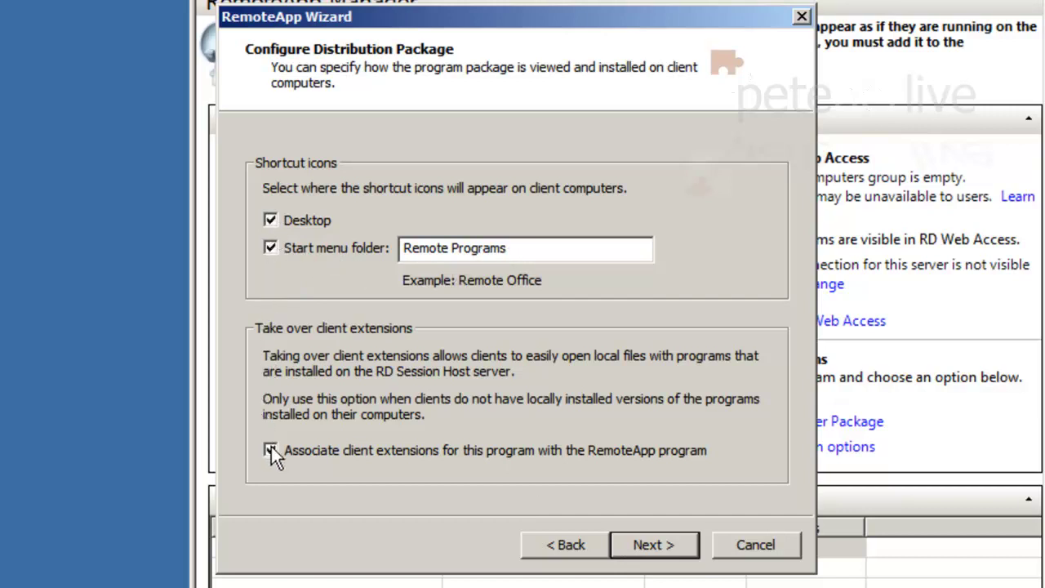
pyautogui.click(649, 547)
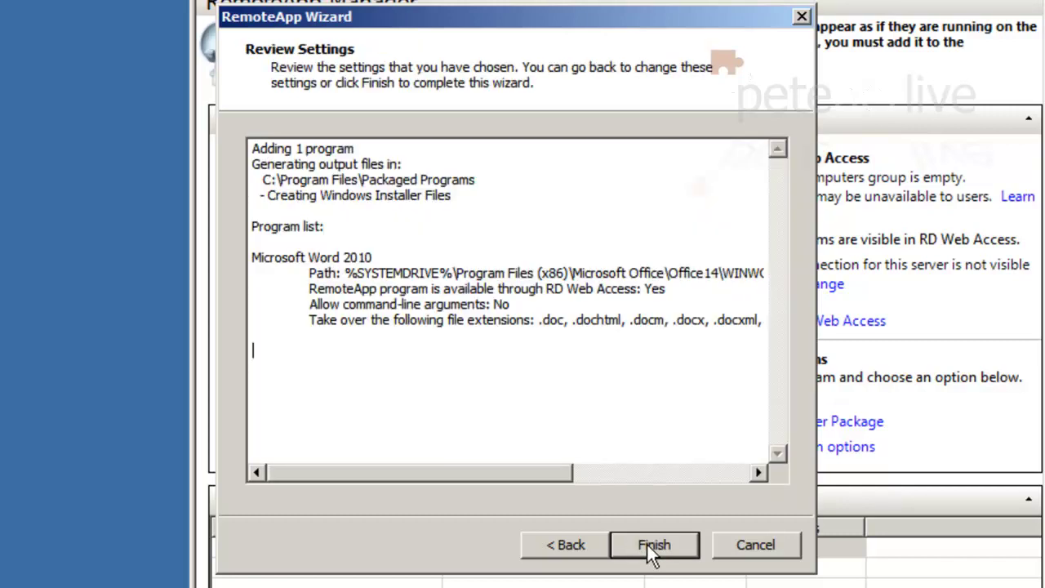
pyautogui.click(647, 544)
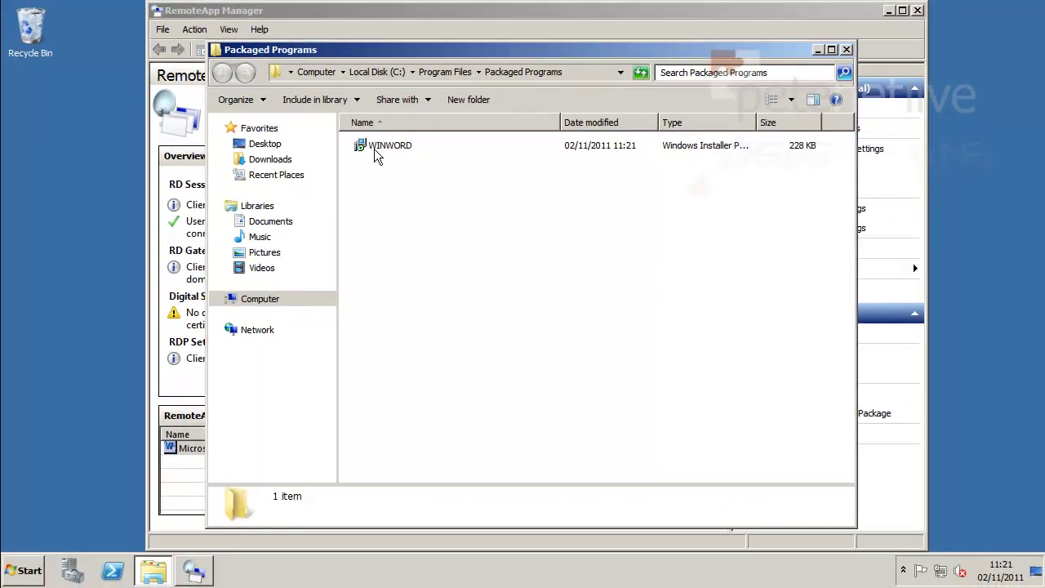
# Copy the WINWORD package file and paste it onto the desktop.
pyautogui.rightClick(376, 148)
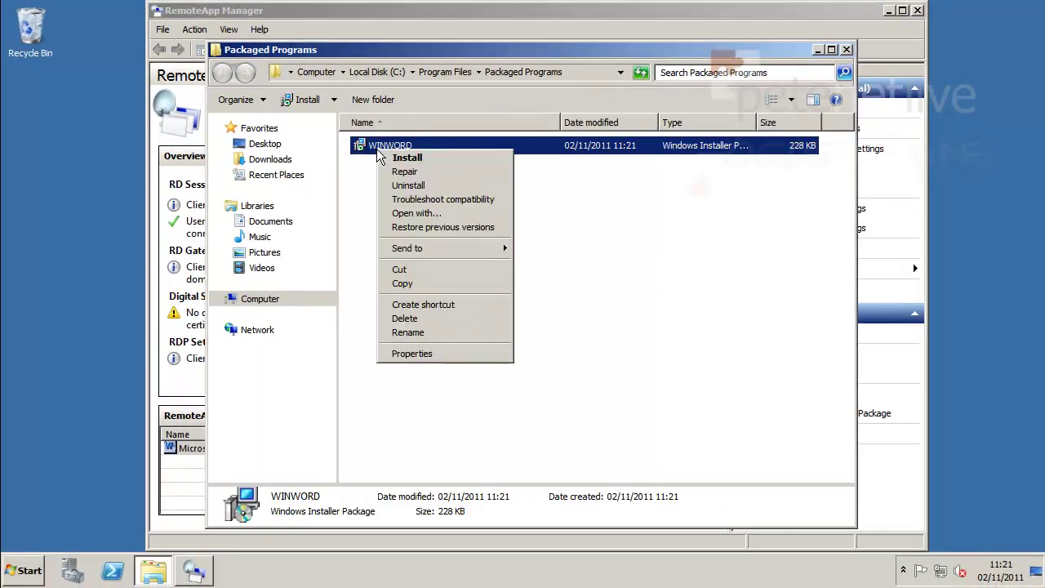
pyautogui.click(390, 283)
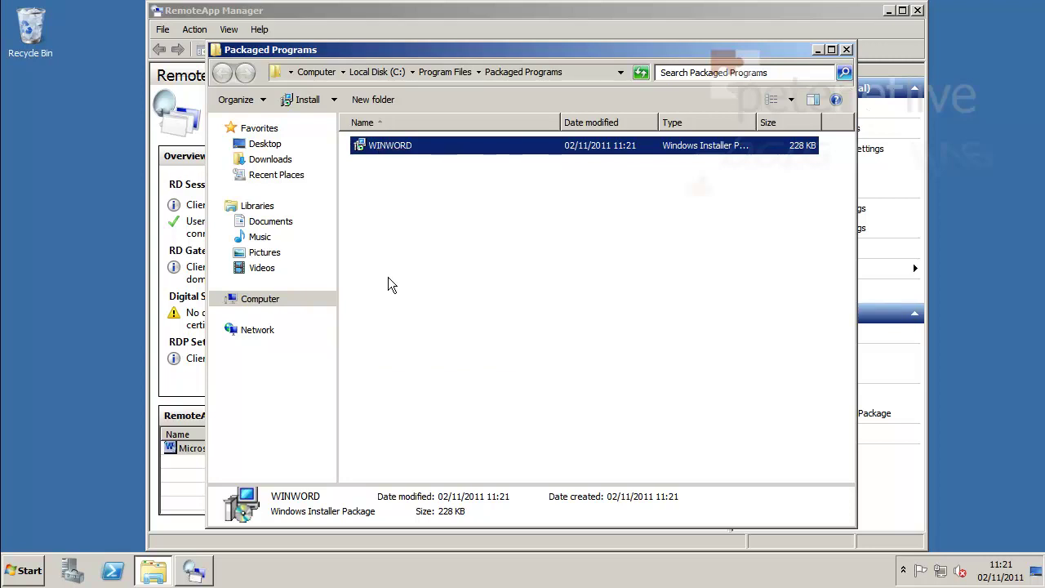
pyautogui.rightClick(48, 114)
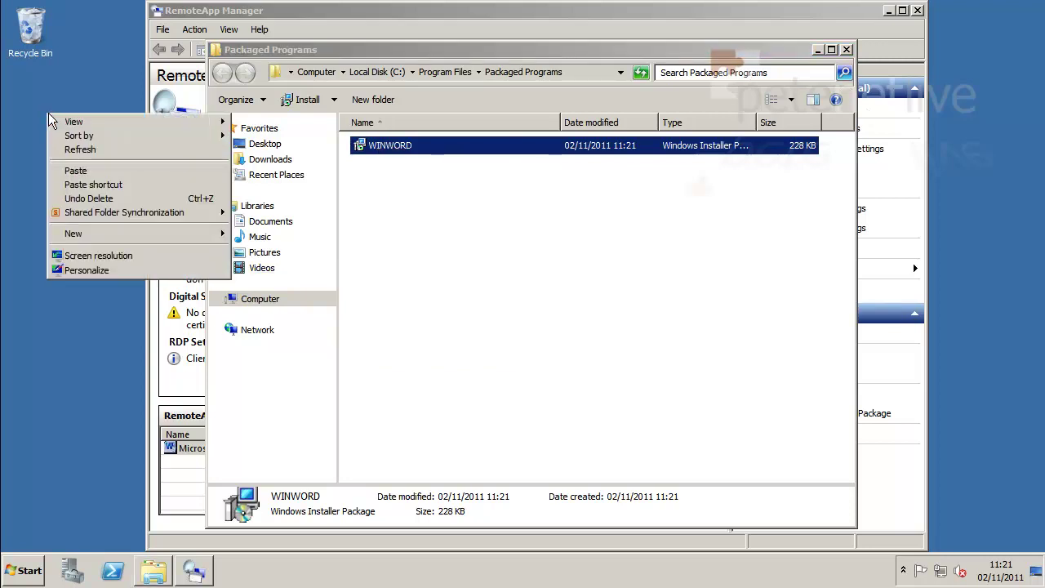
pyautogui.click(82, 168)
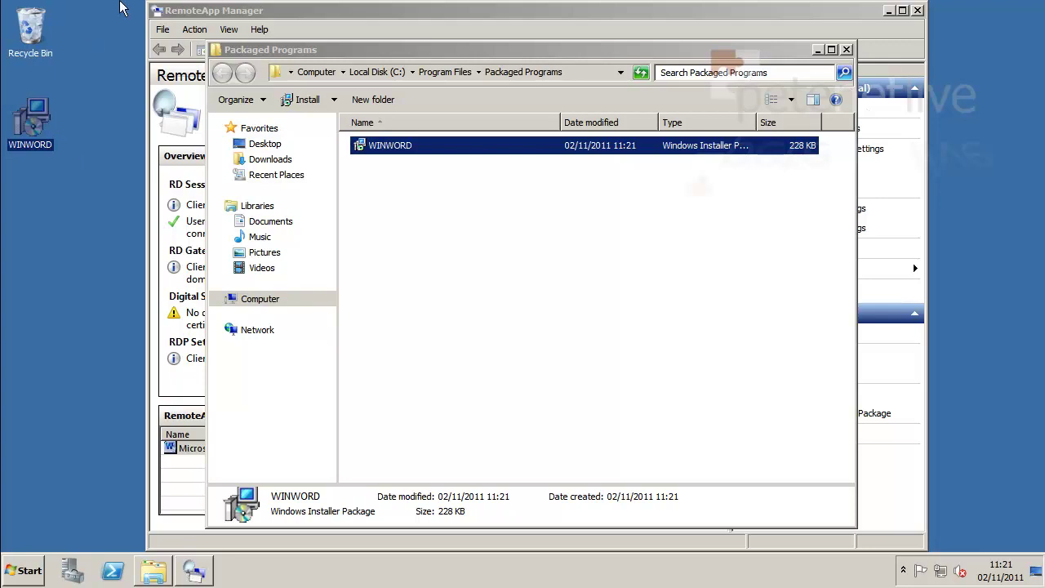
pyautogui.click(845, 50)
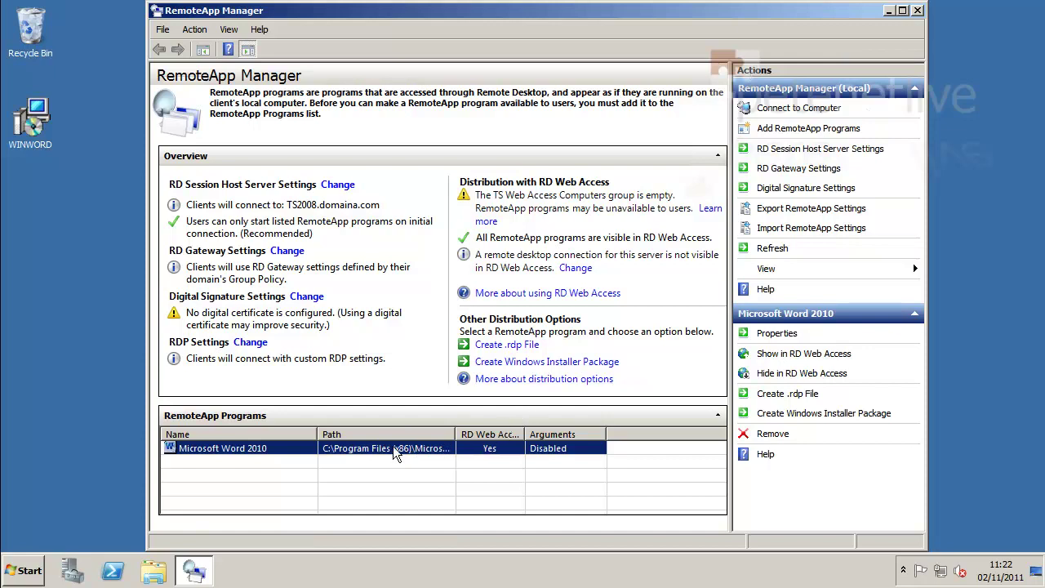
pyautogui.rightClick(301, 454)
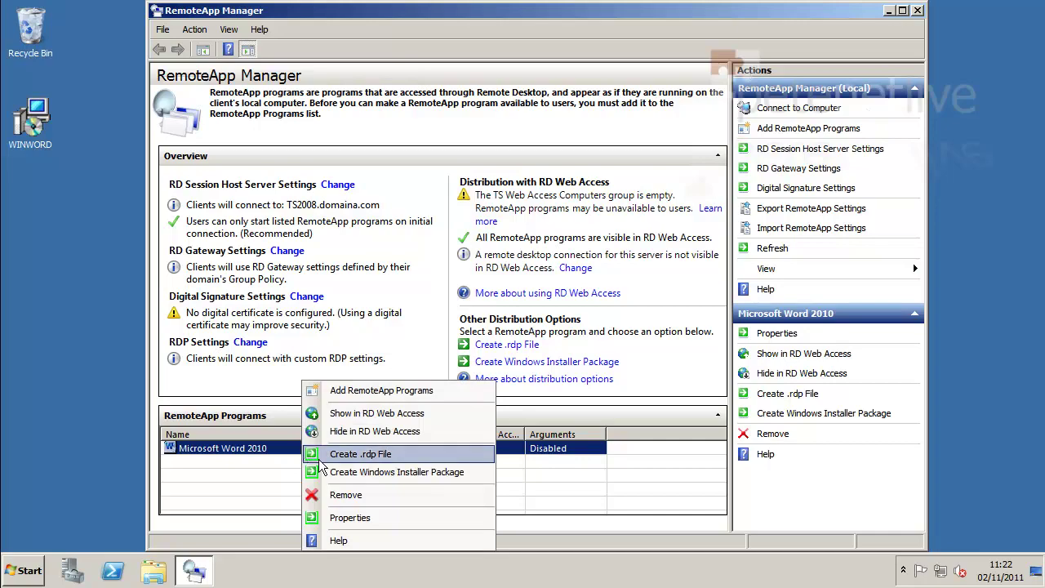
pyautogui.click(351, 518)
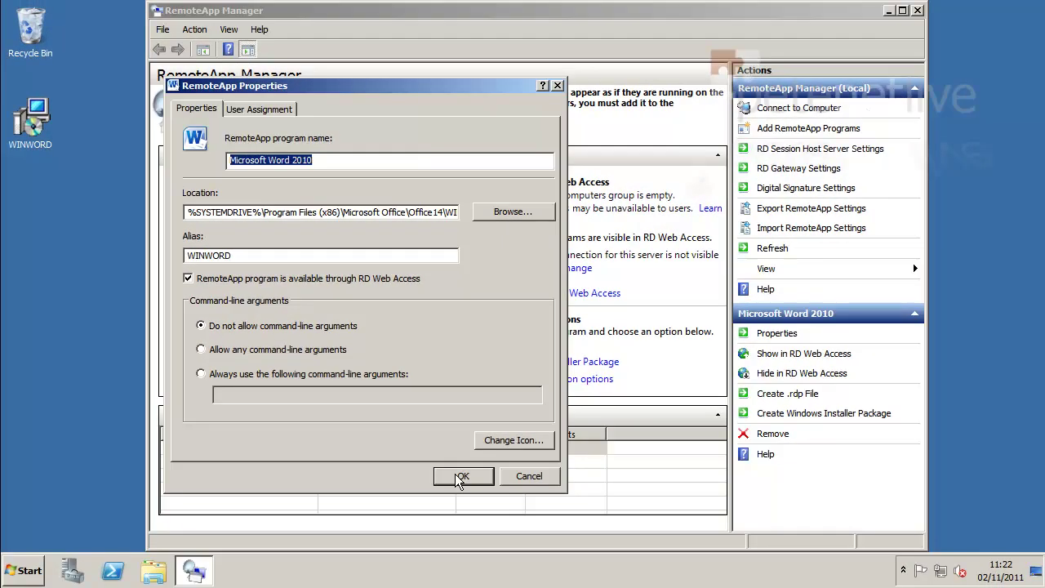
pyautogui.click(459, 477)
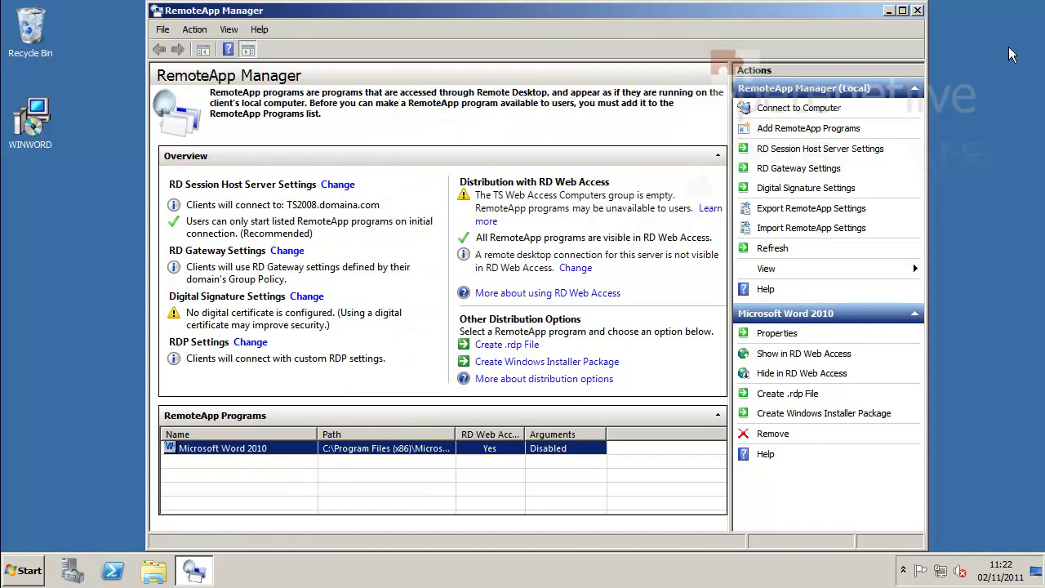
# Close RemoteApp Manager and open Local Disk (C:) in Windows Explorer.
pyautogui.click(916, 11)
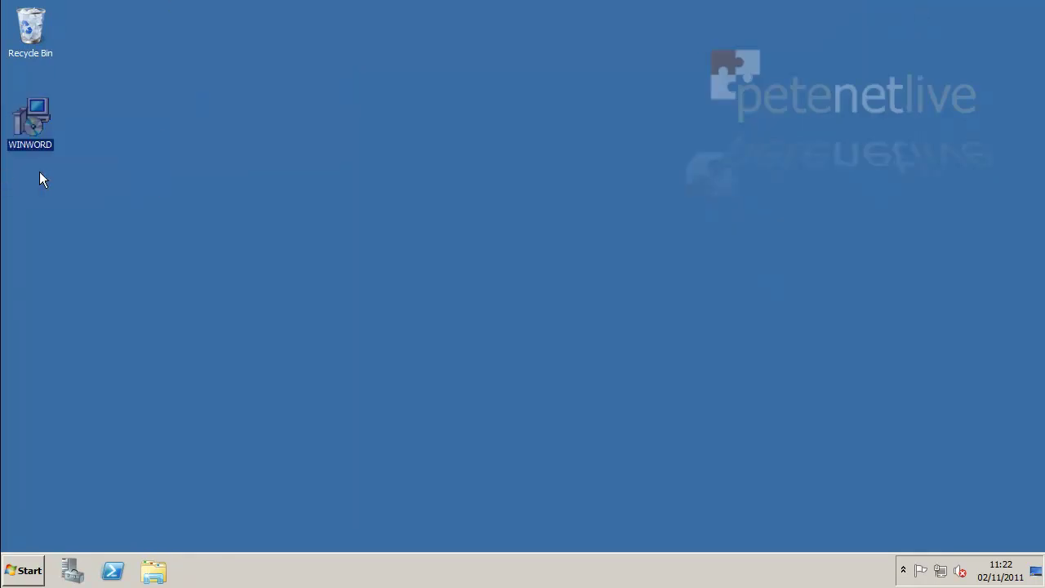
pyautogui.click(109, 130)
pyautogui.rightClick(32, 565)
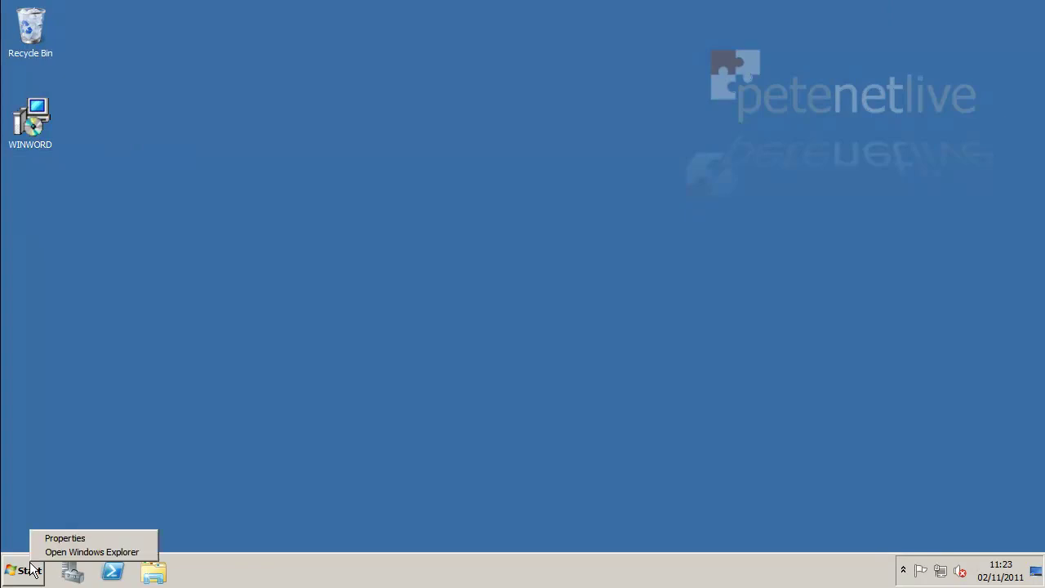
pyautogui.click(48, 552)
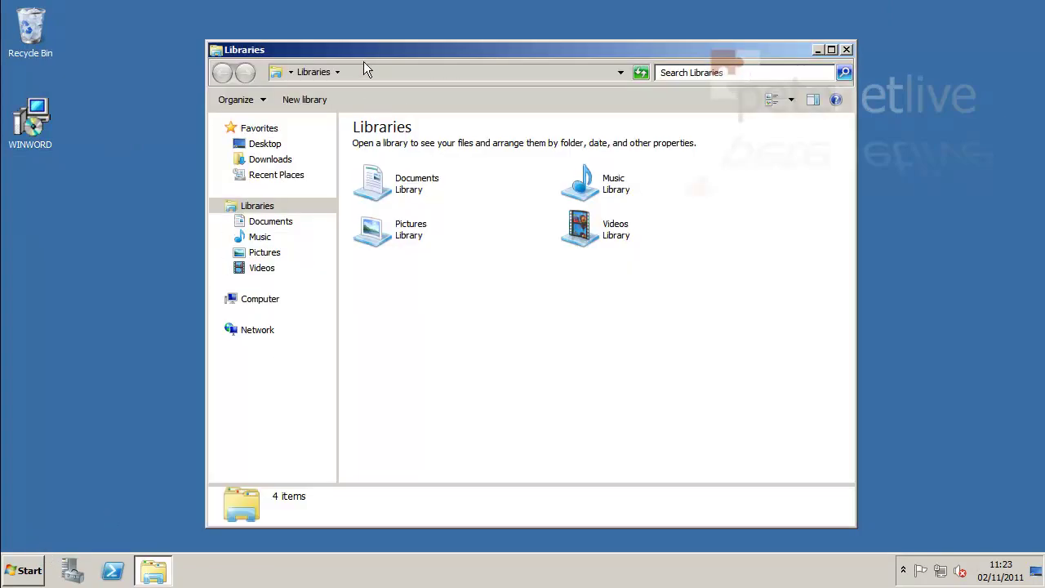
pyautogui.click(259, 298)
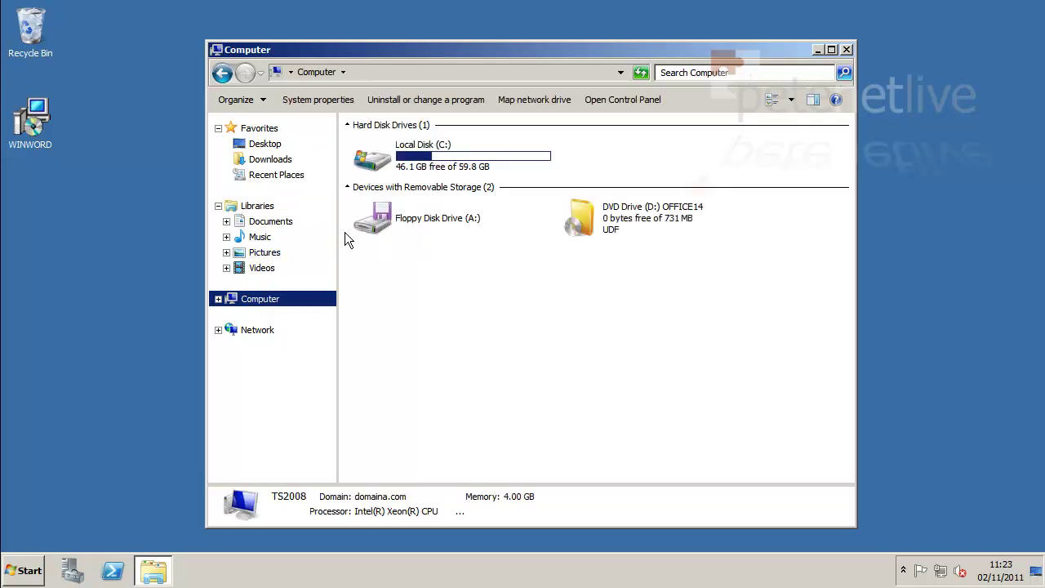
pyautogui.doubleClick(374, 160)
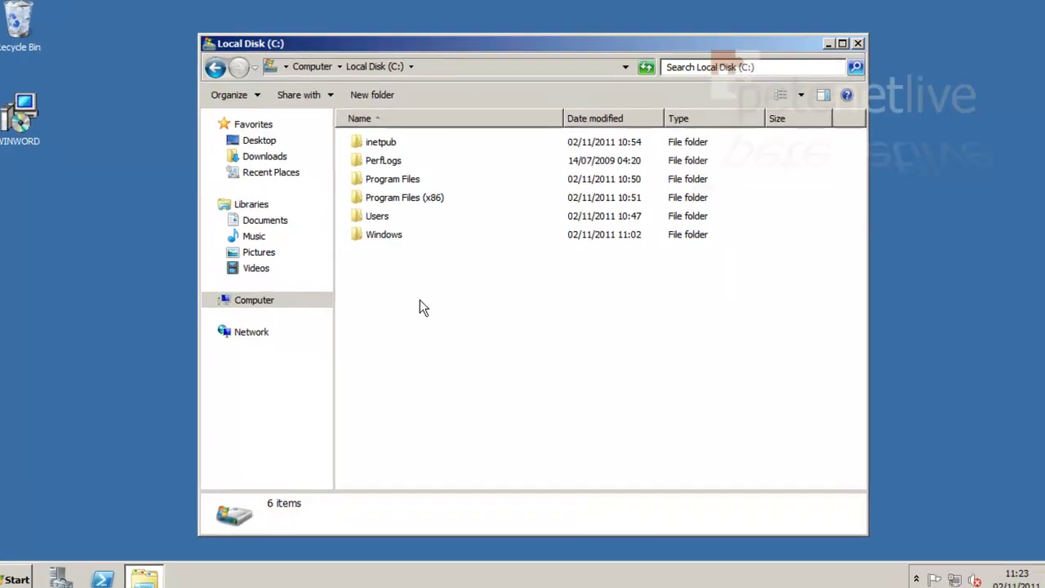
# Create a new folder named Apps at the root of C:.
pyautogui.rightClick(420, 298)
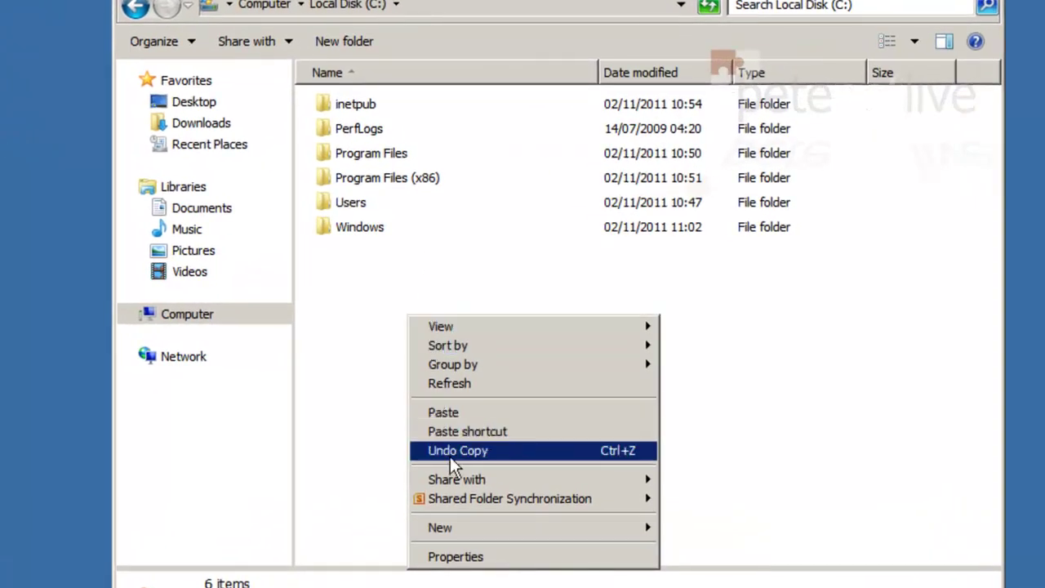
pyautogui.moveTo(519, 532)
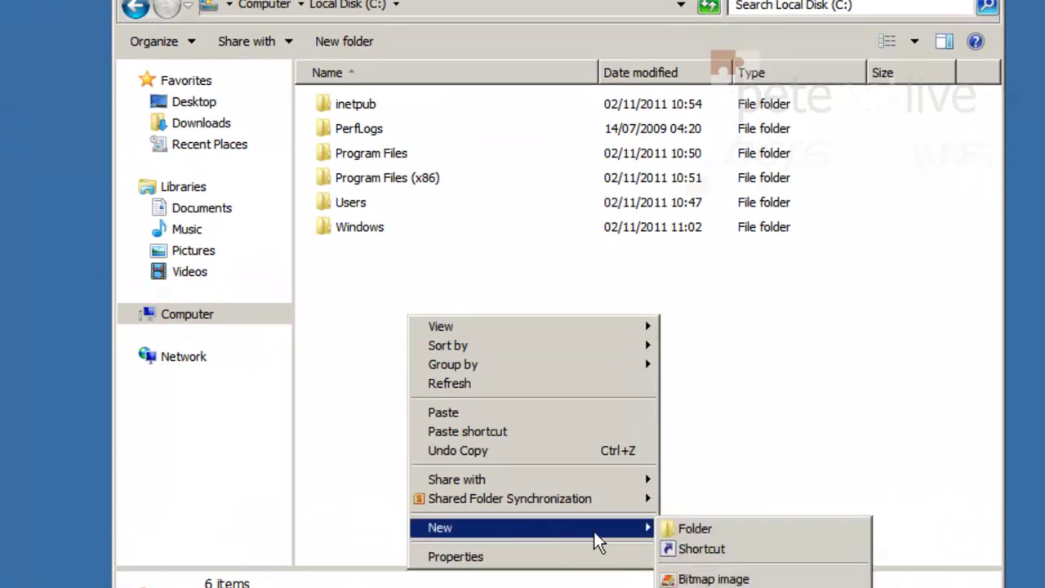
pyautogui.click(686, 528)
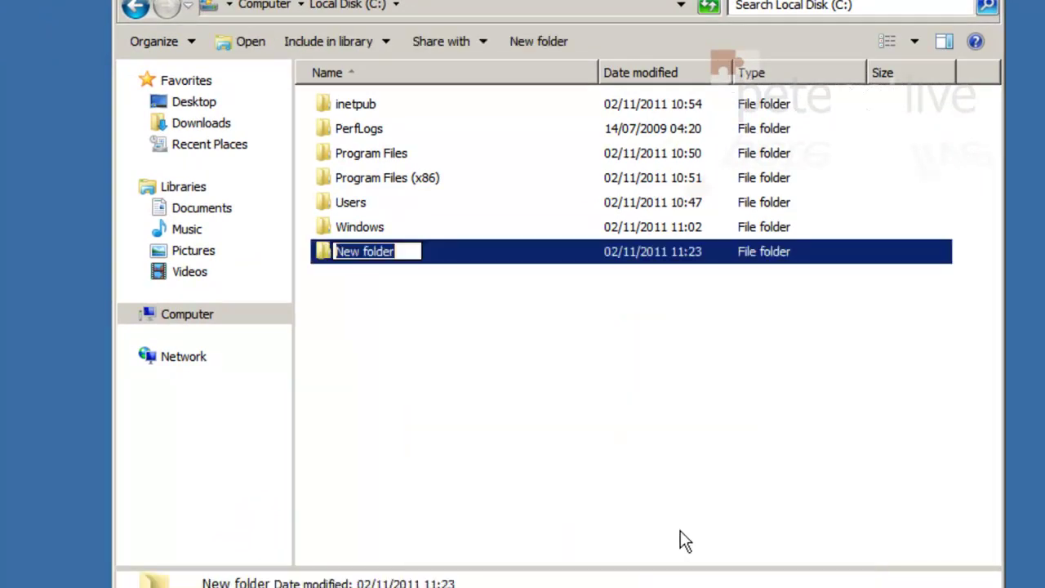
pyautogui.write('Apps')
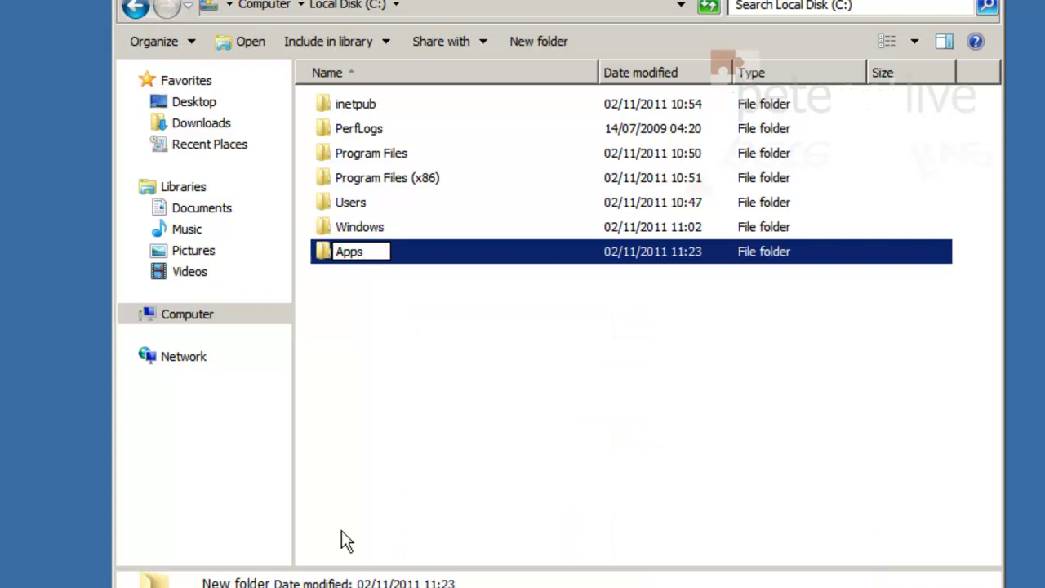
# Turn on Share this folder for Apps in its Advanced Sharing settings.
pyautogui.rightClick(326, 245)
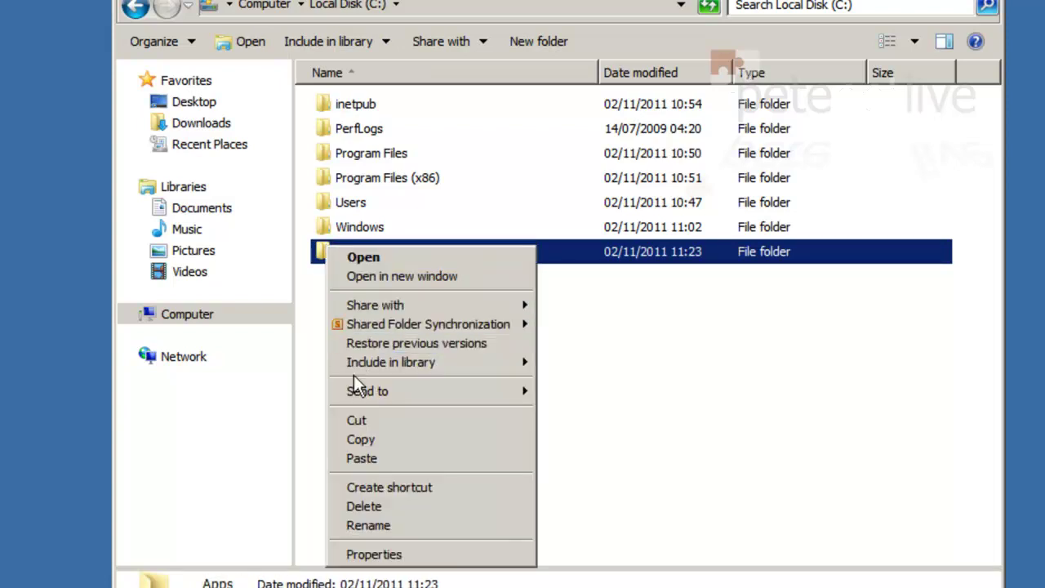
pyautogui.click(364, 554)
pyautogui.click(406, 175)
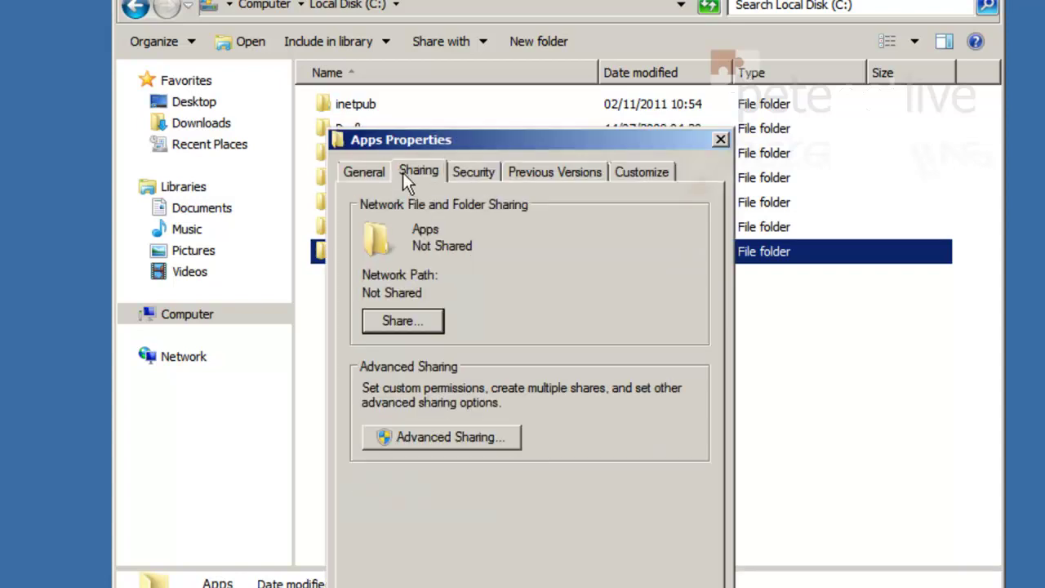
pyautogui.click(421, 437)
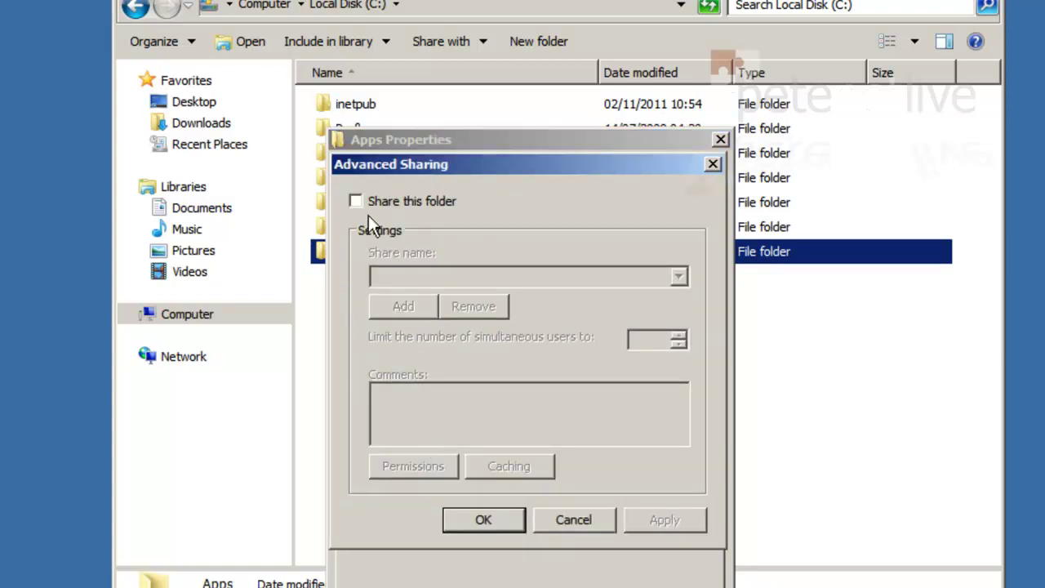
pyautogui.click(357, 201)
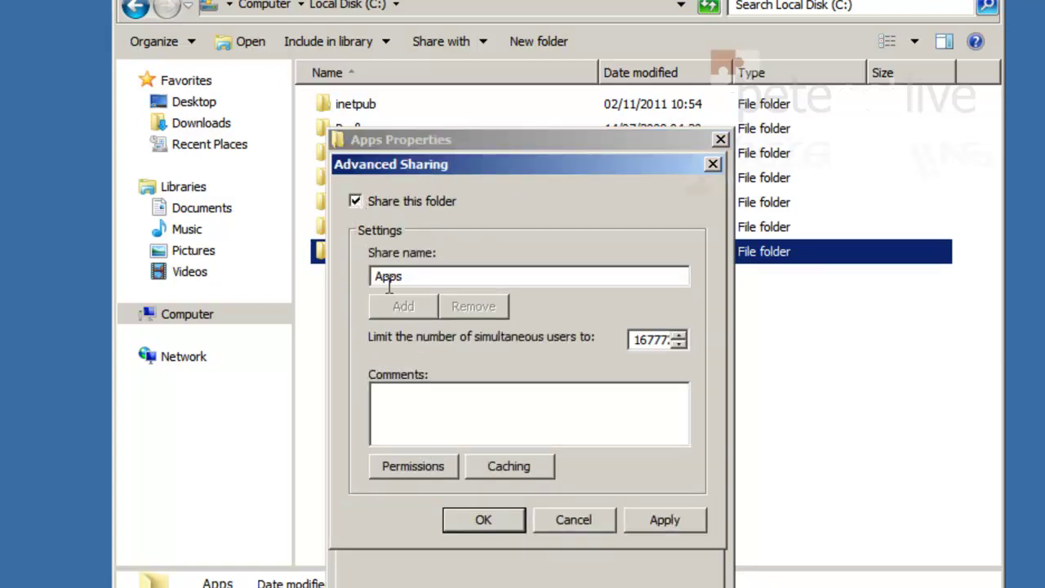
# Give Everyone Full Control share permission on Apps and apply the sharing changes.
pyautogui.click(406, 470)
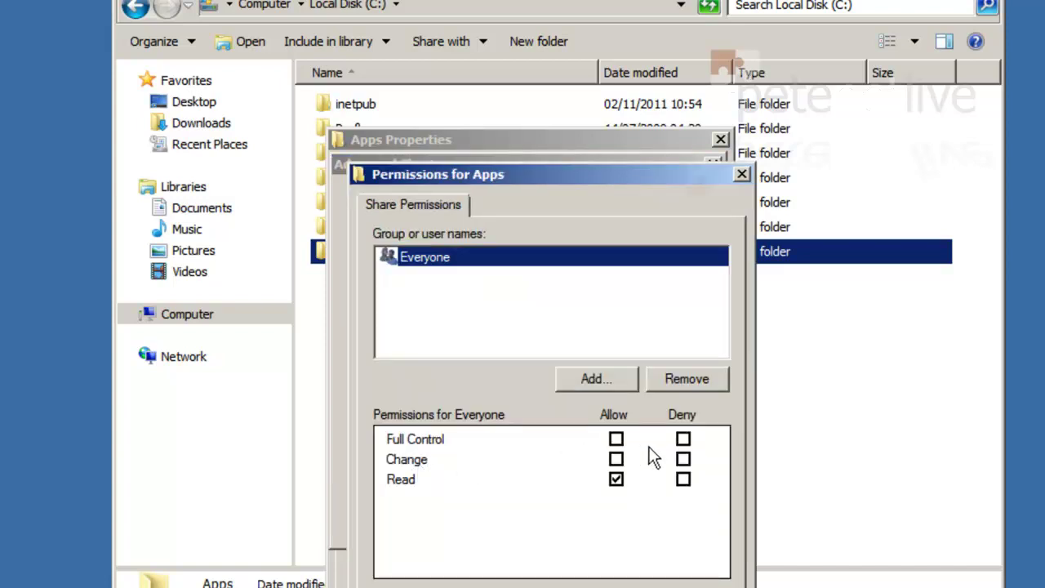
pyautogui.click(616, 440)
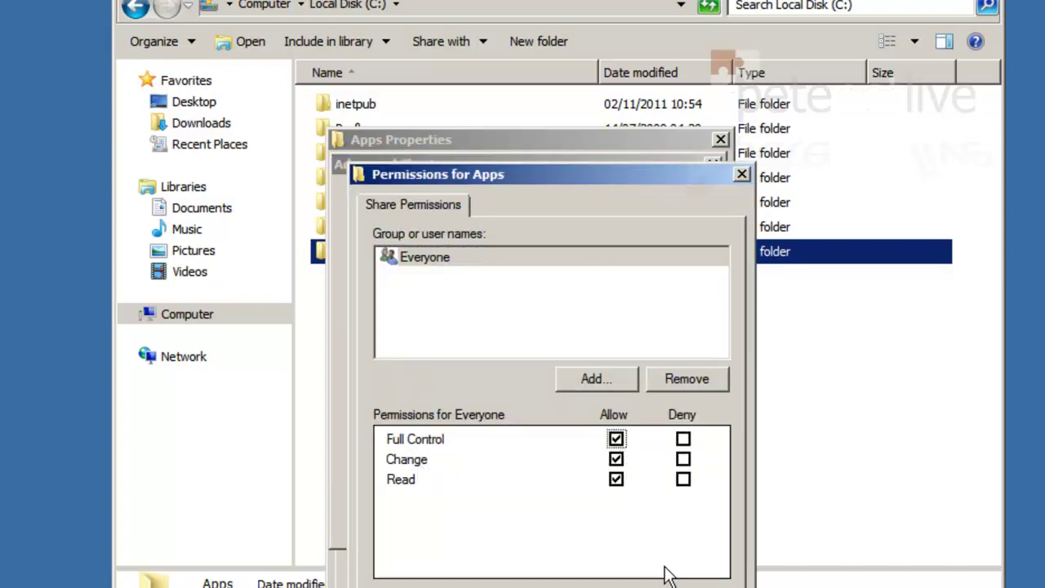
pyautogui.click(424, 256)
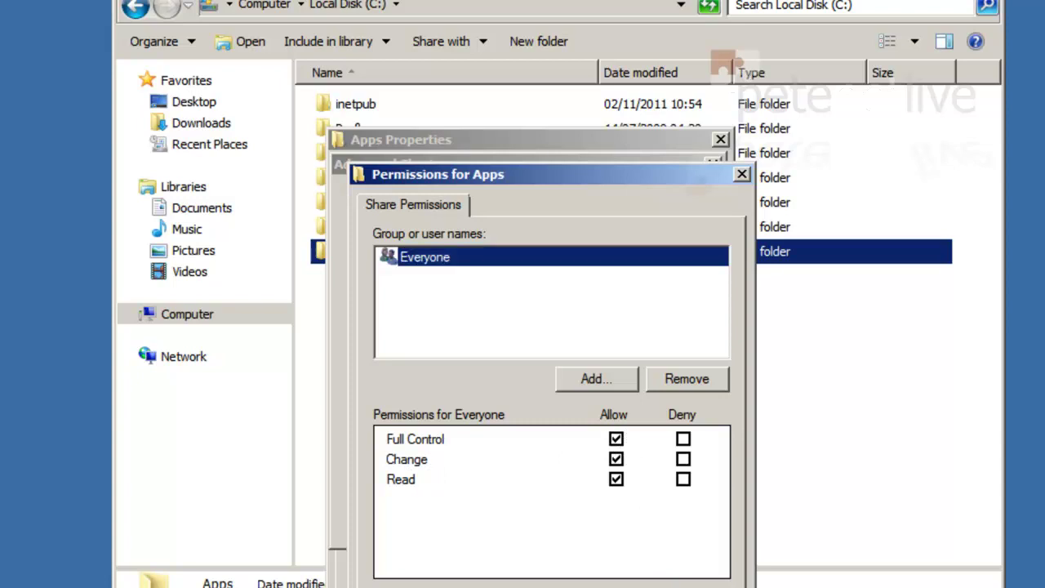
pyautogui.press('Return')
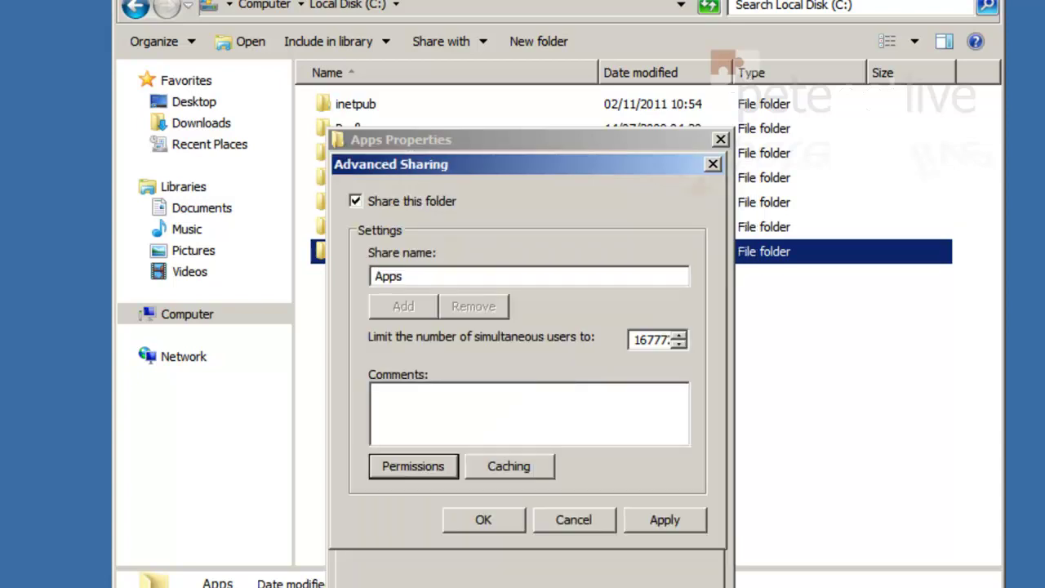
pyautogui.click(658, 516)
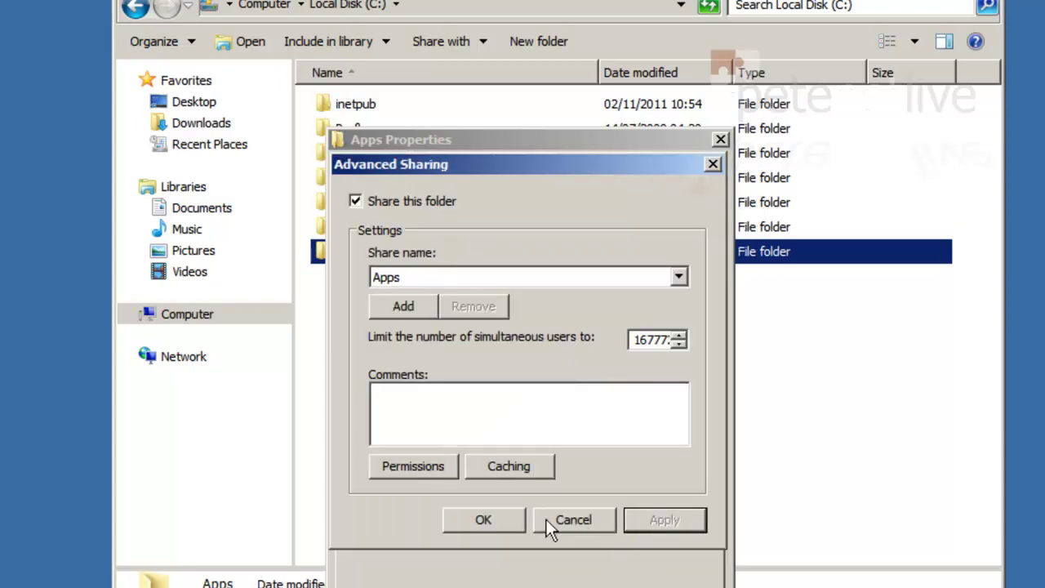
pyautogui.click(471, 520)
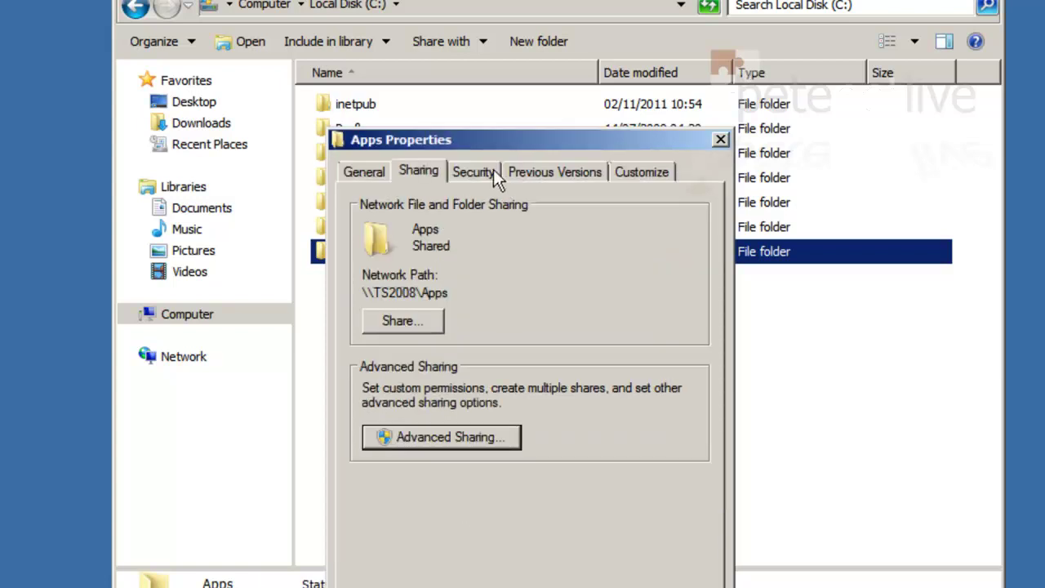
# Add Domain Users to the Apps folder's security permissions with read and execute access.
pyautogui.click(473, 166)
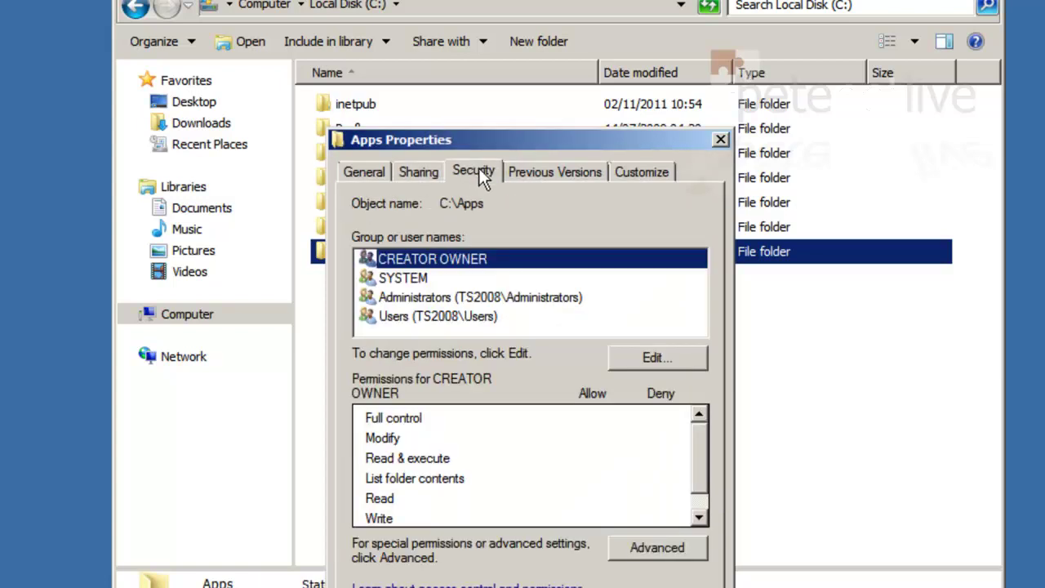
pyautogui.click(676, 358)
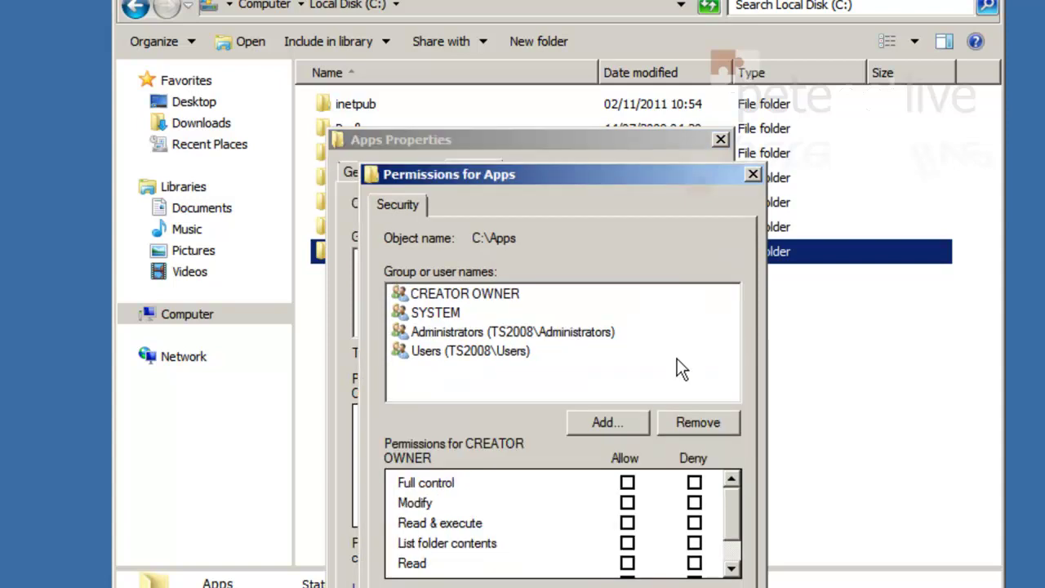
pyautogui.click(587, 420)
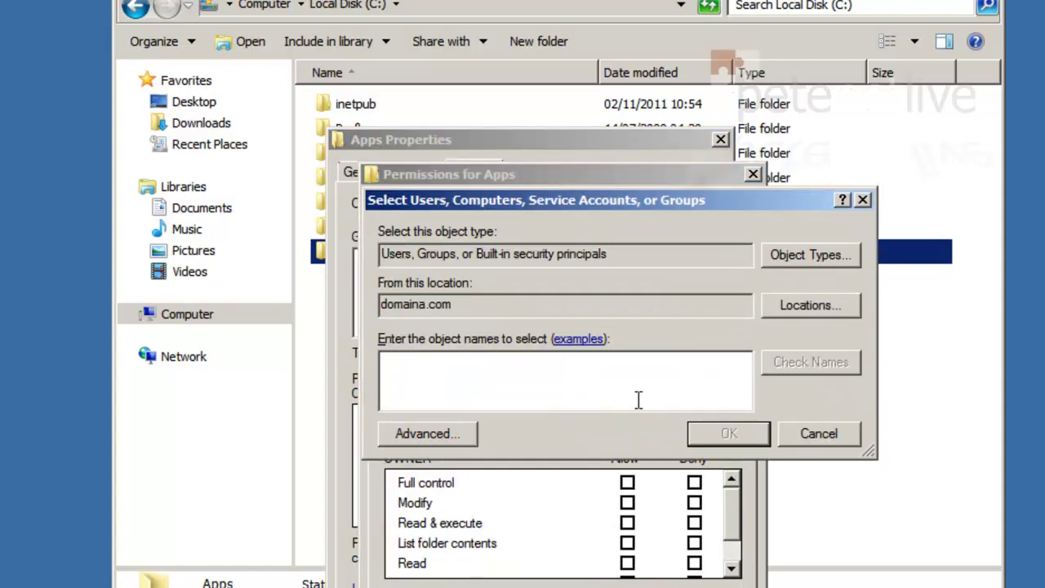
pyautogui.write('doma')
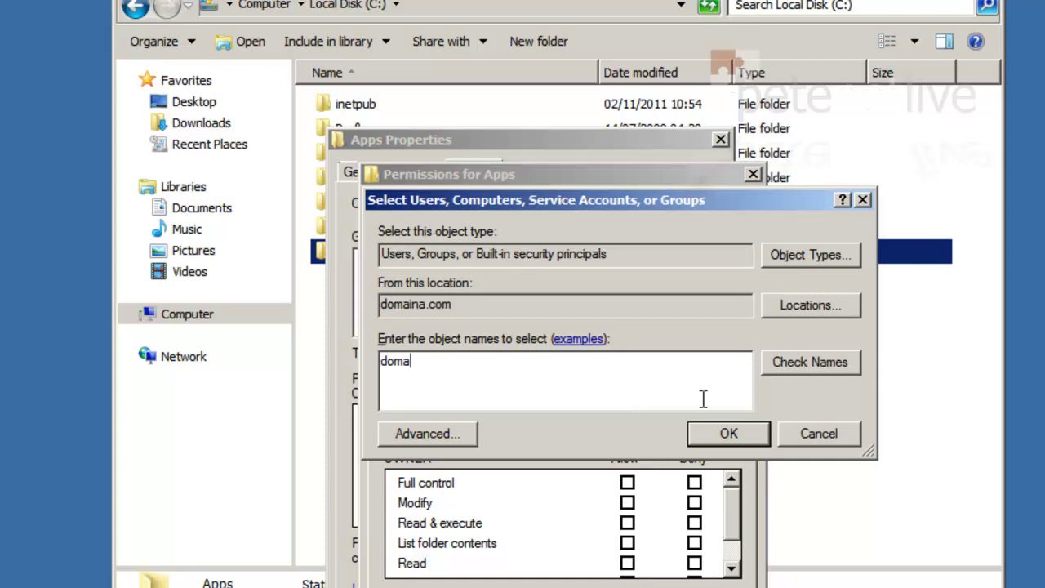
pyautogui.click(783, 361)
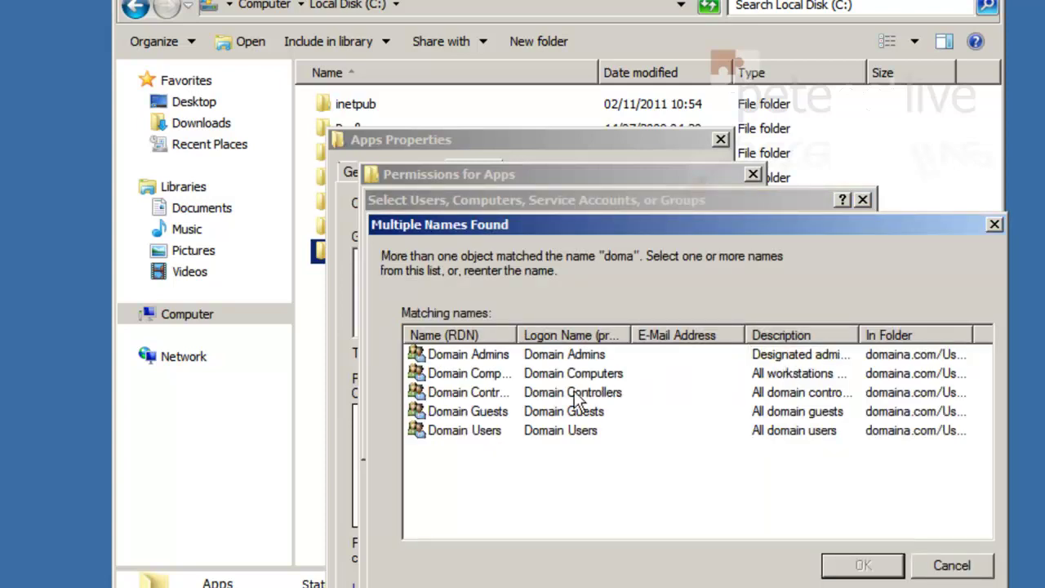
pyautogui.click(466, 433)
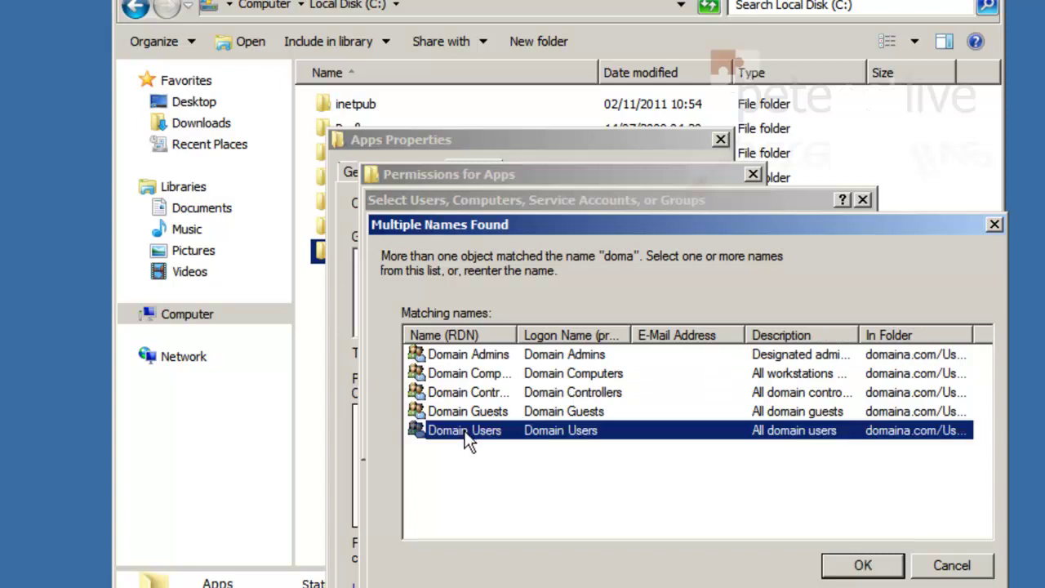
pyautogui.click(846, 565)
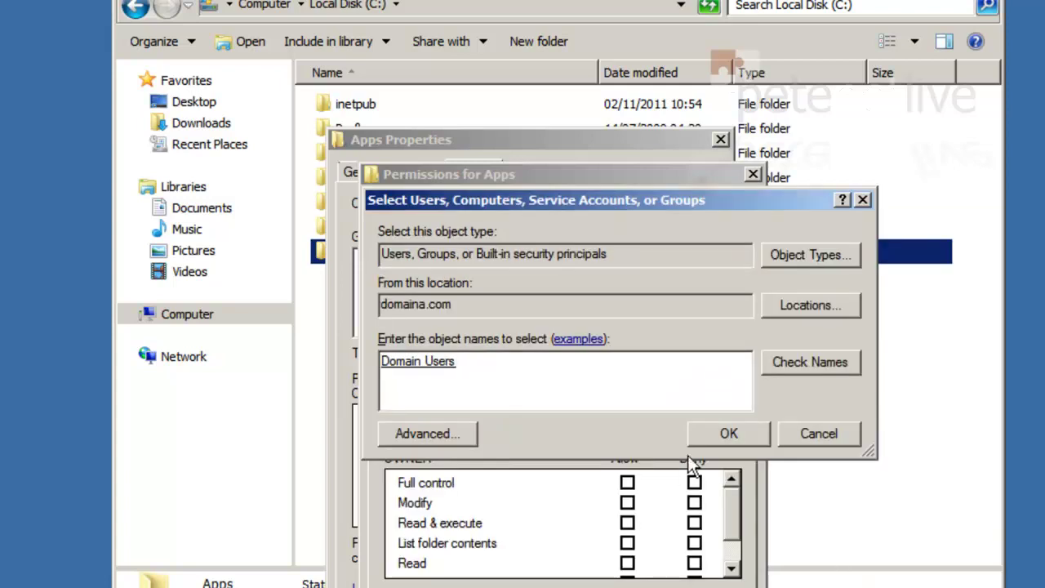
pyautogui.click(703, 434)
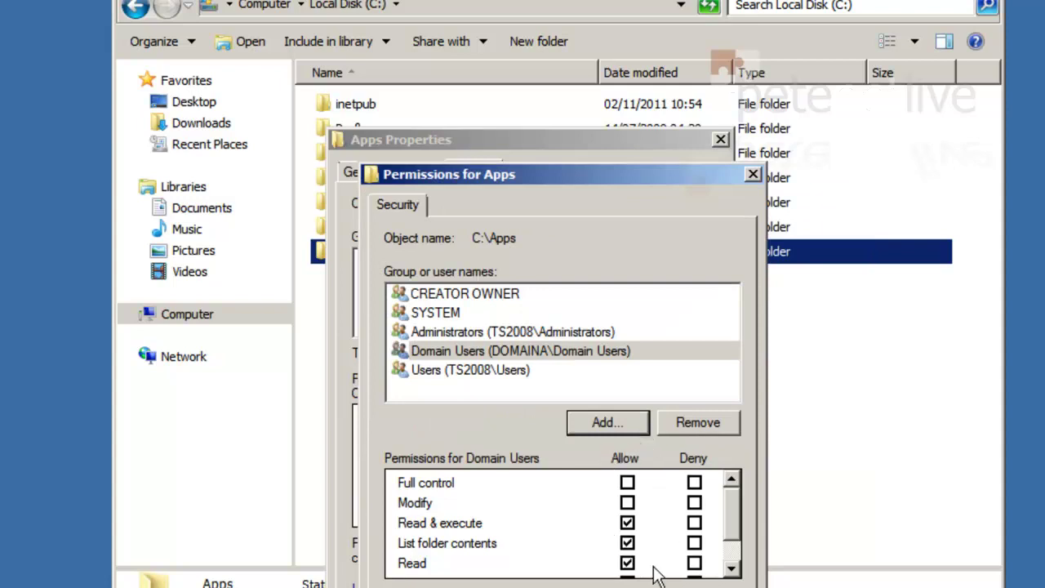
# Add Domain Computers to the Apps permissions too, then close Permissions and Apps Properties.
pyautogui.click(609, 433)
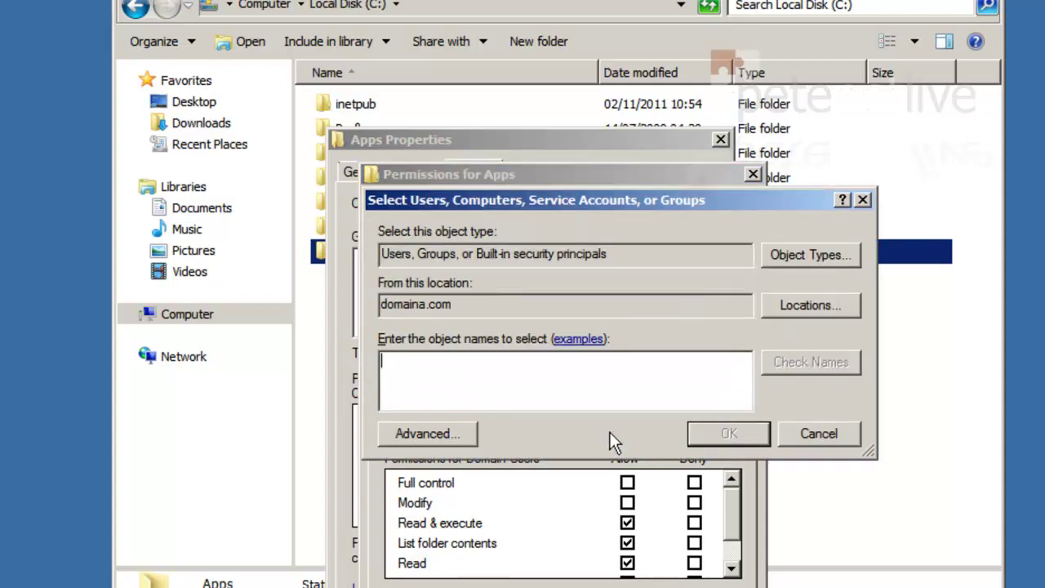
pyautogui.write('dom')
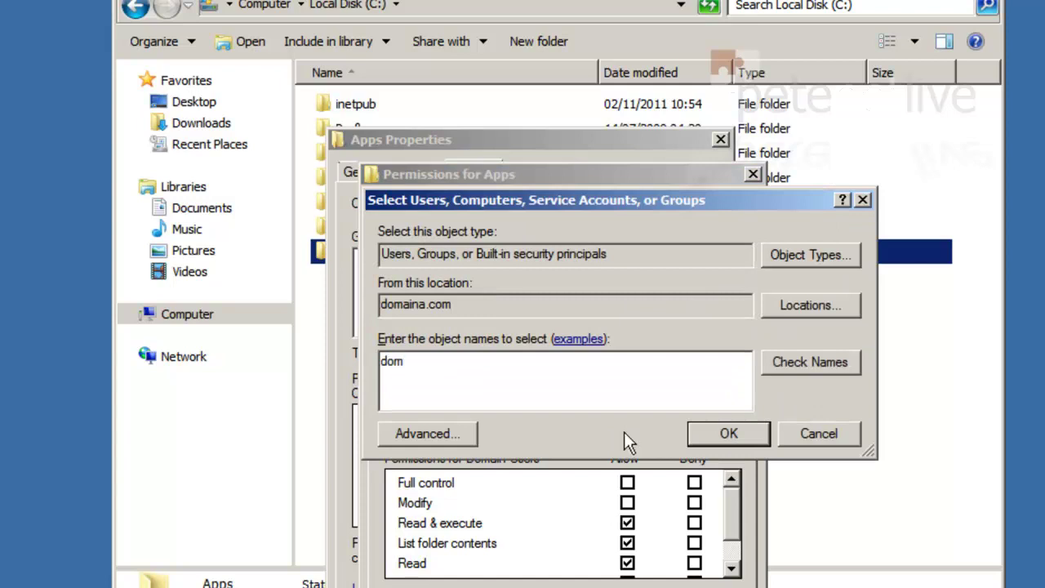
pyautogui.click(854, 360)
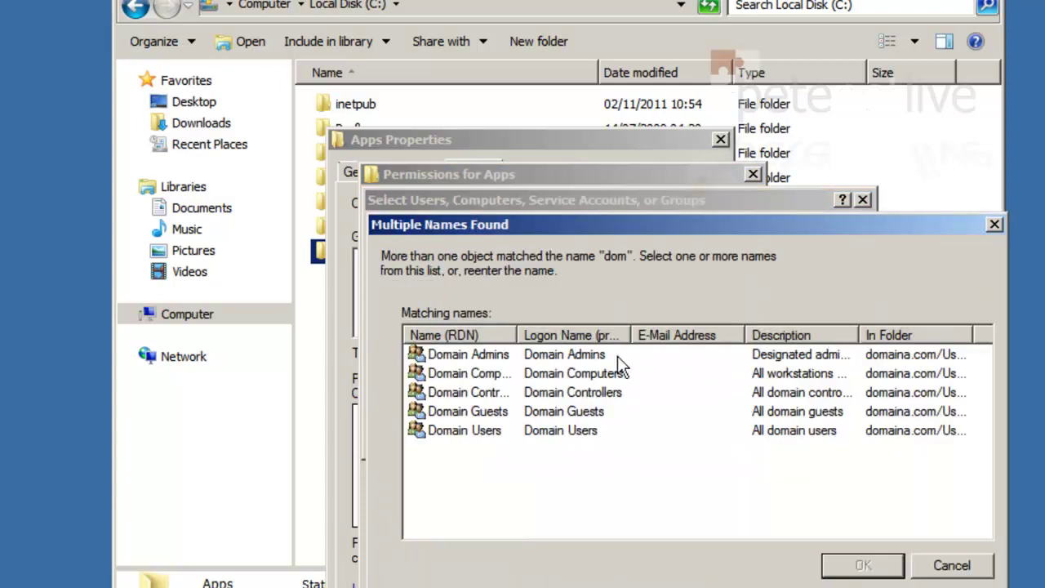
pyautogui.click(494, 373)
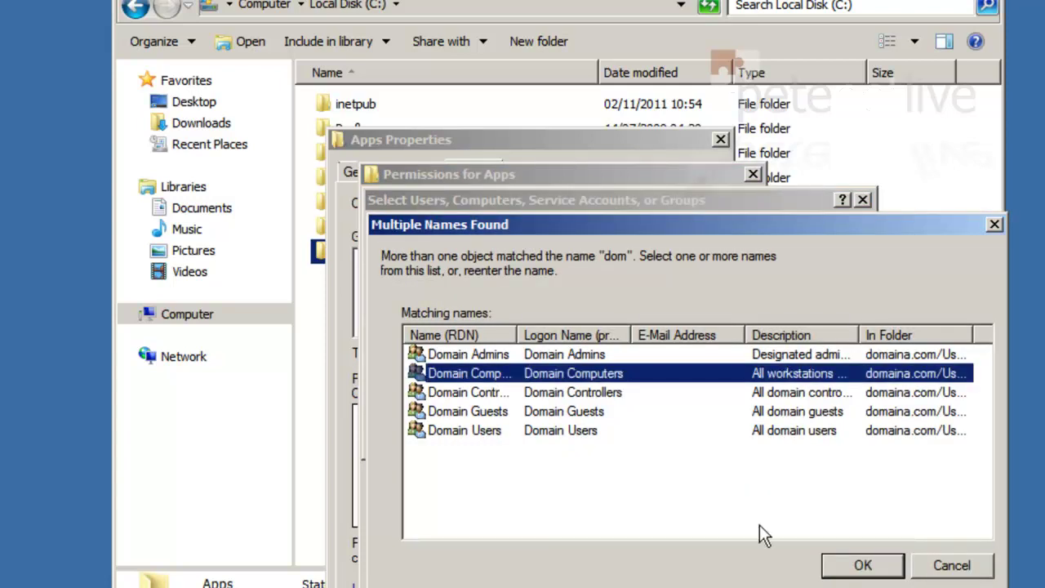
pyautogui.click(848, 565)
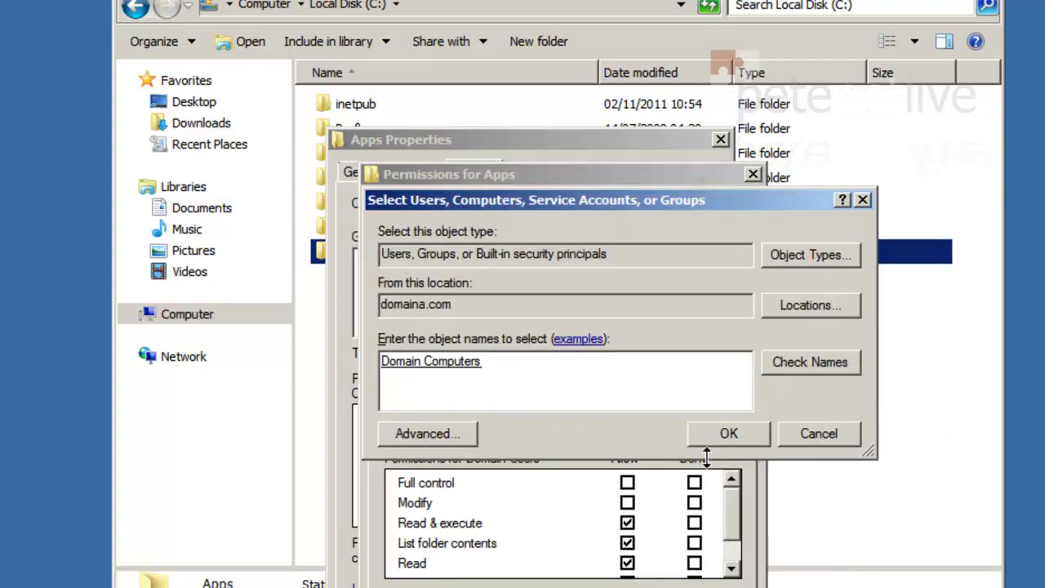
pyautogui.click(716, 431)
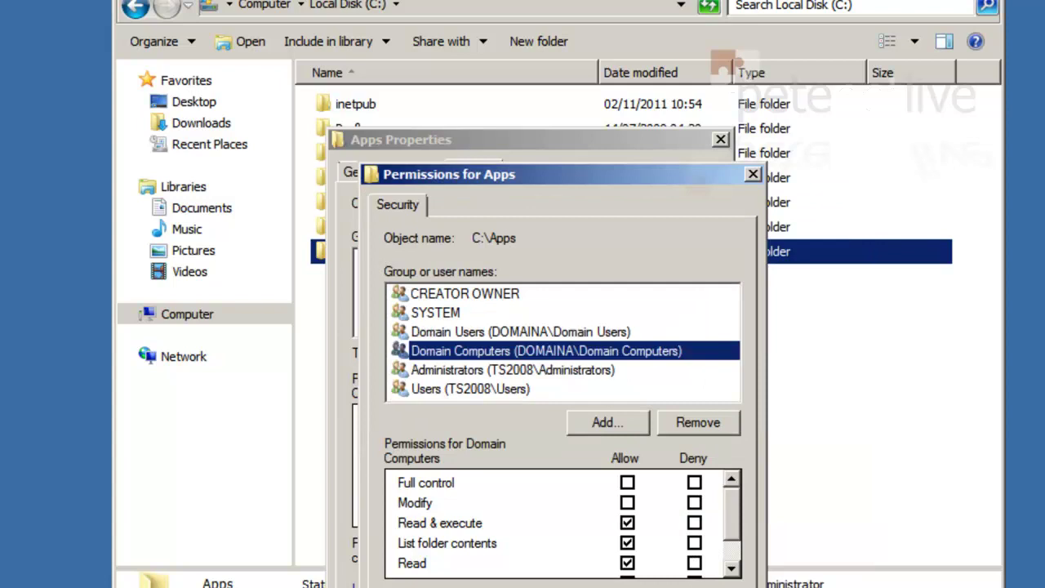
pyautogui.press('Return')
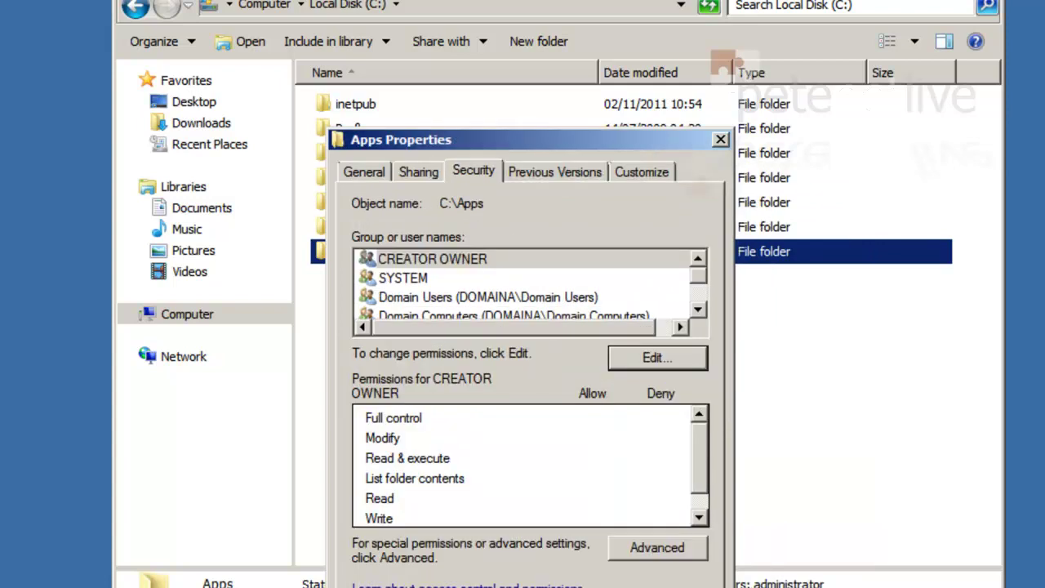
pyautogui.press('Escape')
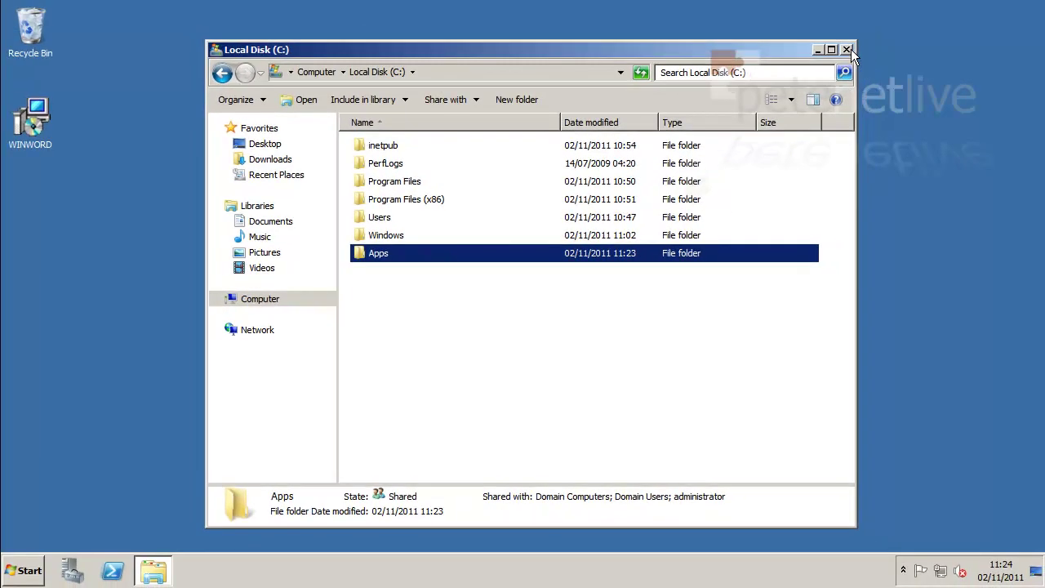
# Cut the WINWORD installer from the desktop, paste it into Apps, and confirm it's there.
pyautogui.rightClick(25, 125)
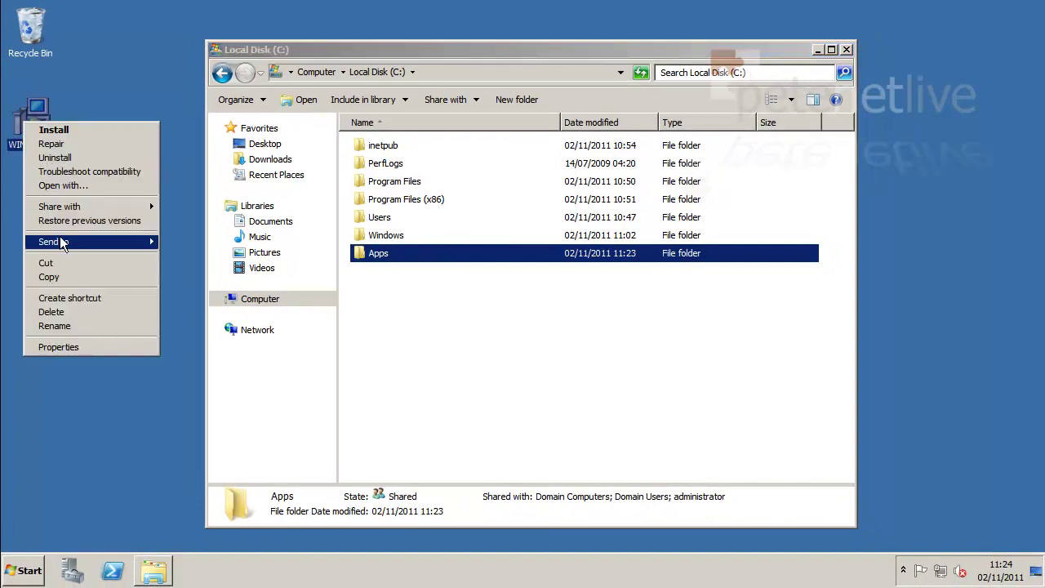
pyautogui.click(56, 264)
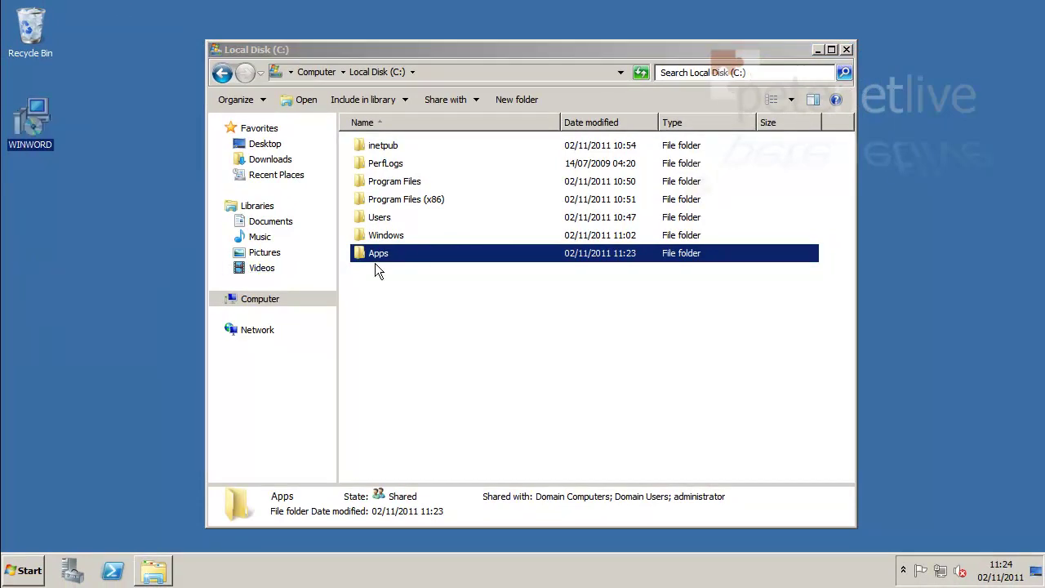
pyautogui.rightClick(401, 252)
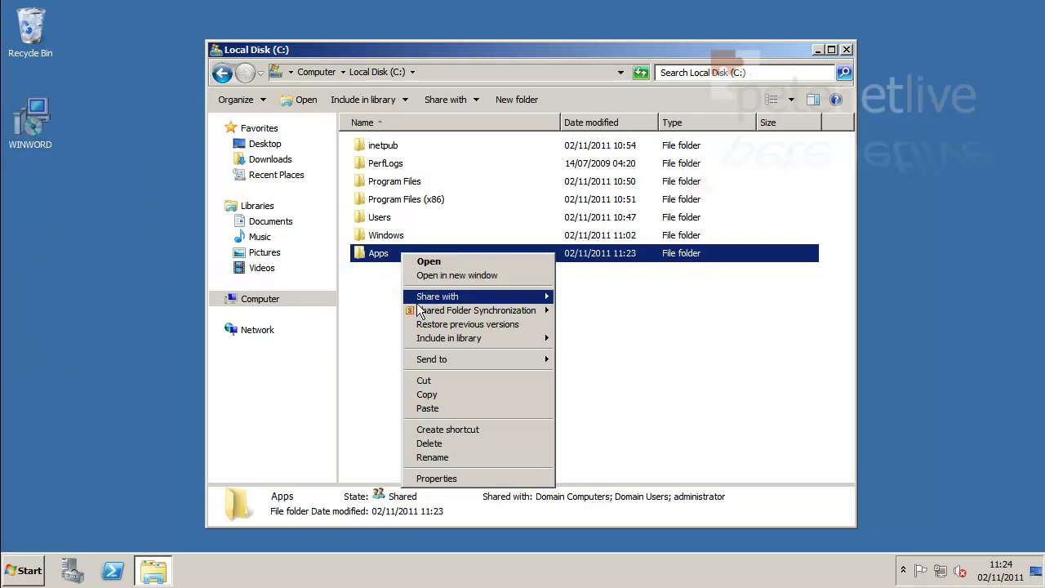
pyautogui.click(450, 411)
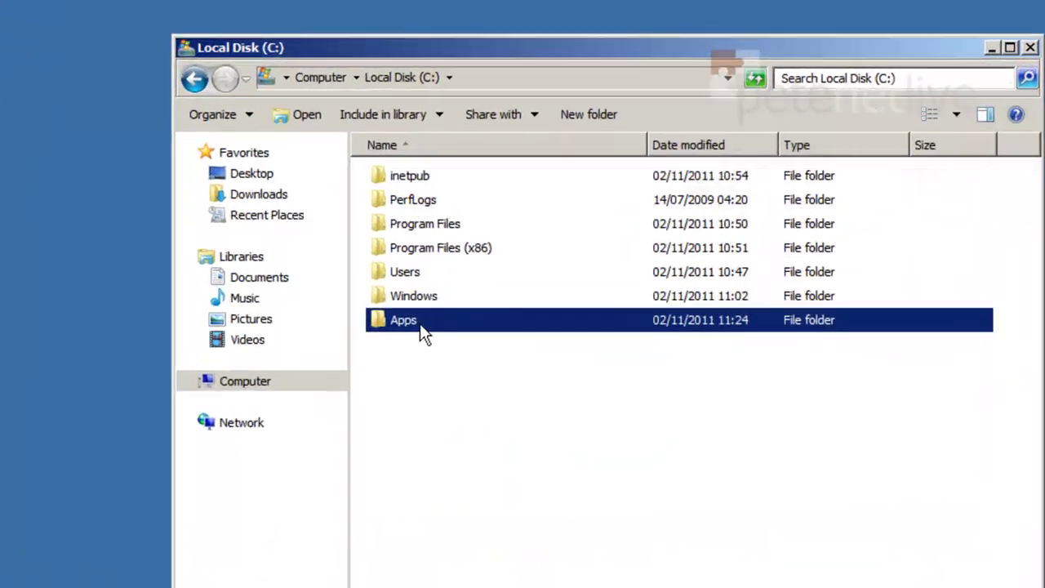
pyautogui.doubleClick(384, 255)
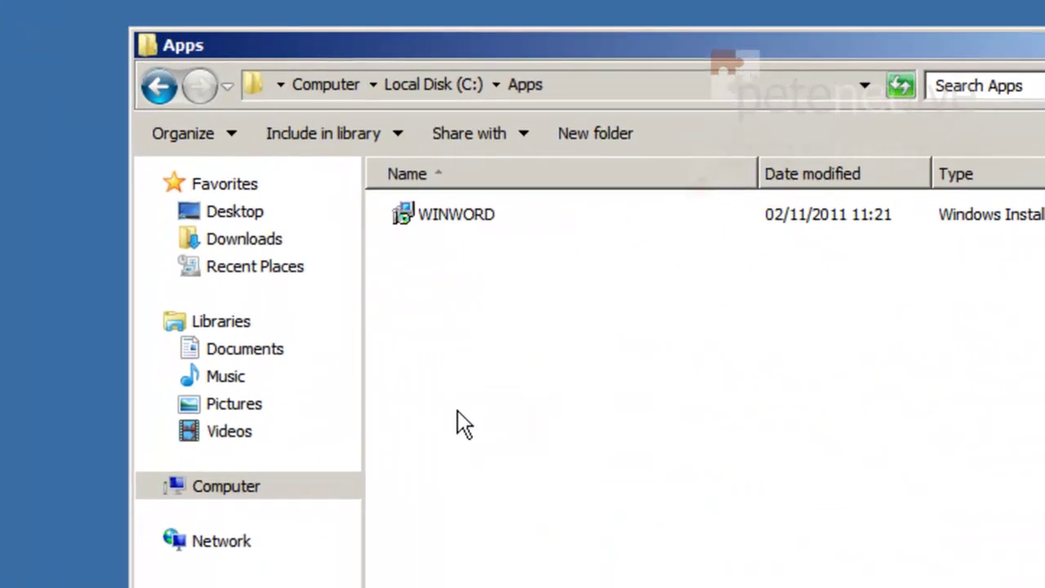
pyautogui.click(462, 219)
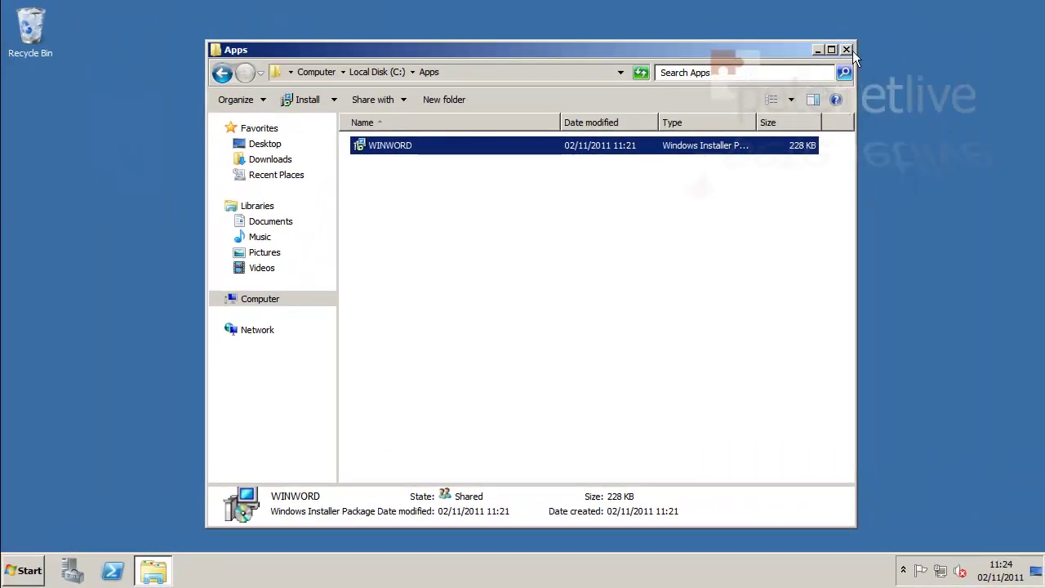
pyautogui.click(846, 50)
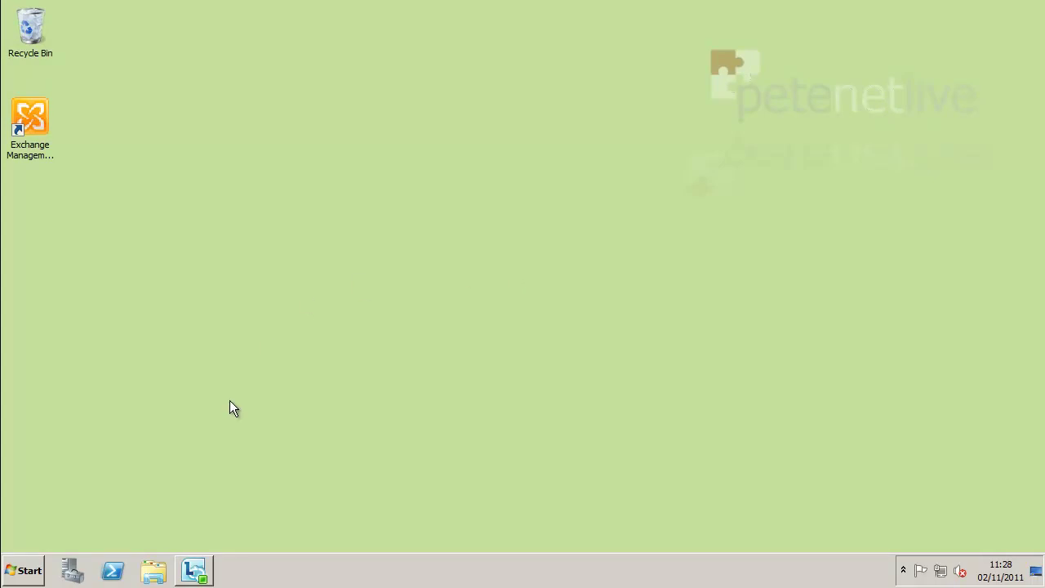
# Under domaina.com, create and link a GPO named 'Deploy Office RemoteApp' on the comps OU.
pyautogui.click(36, 574)
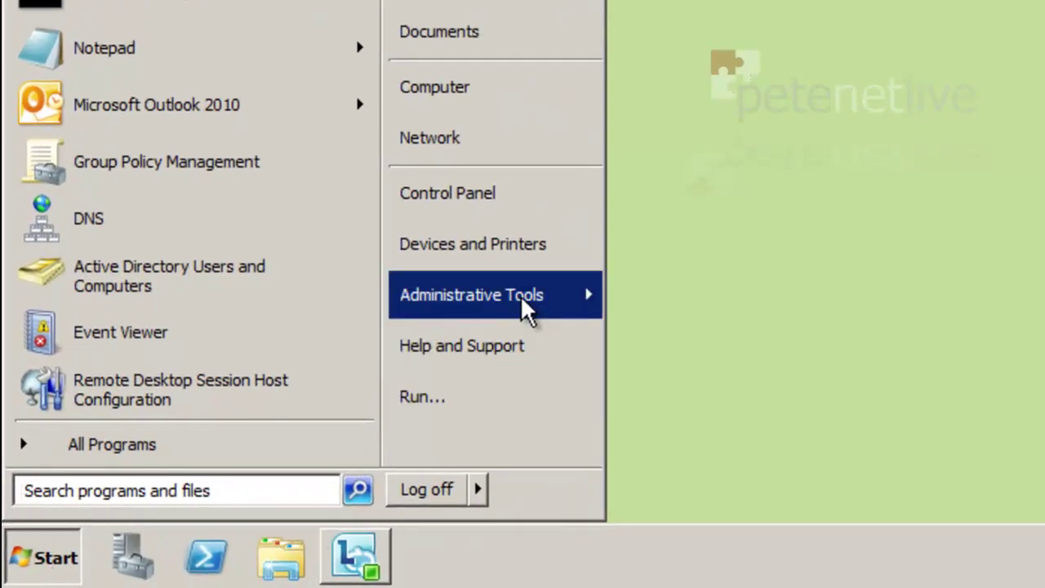
pyautogui.moveTo(522, 309)
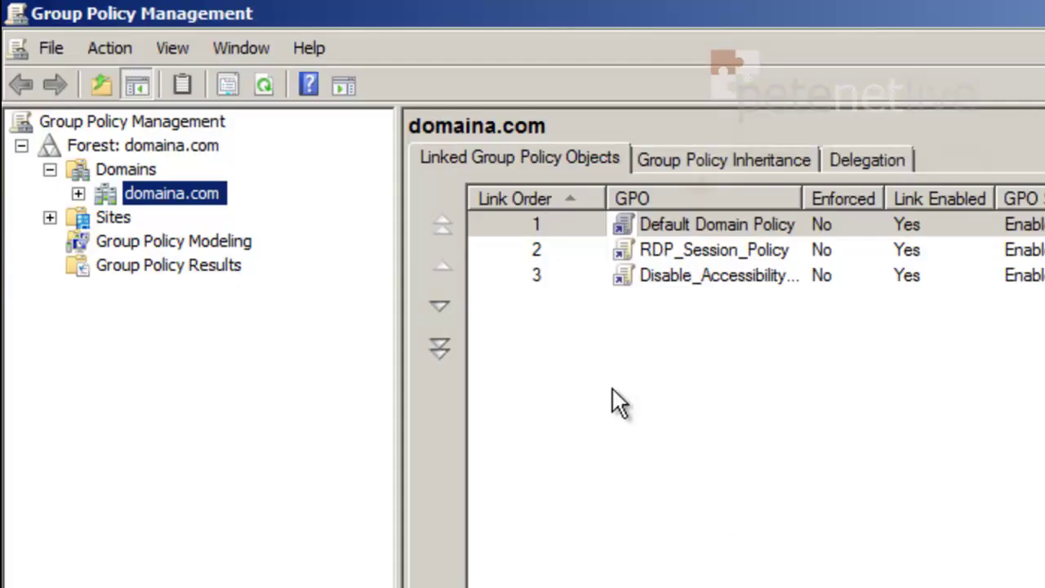
pyautogui.click(78, 193)
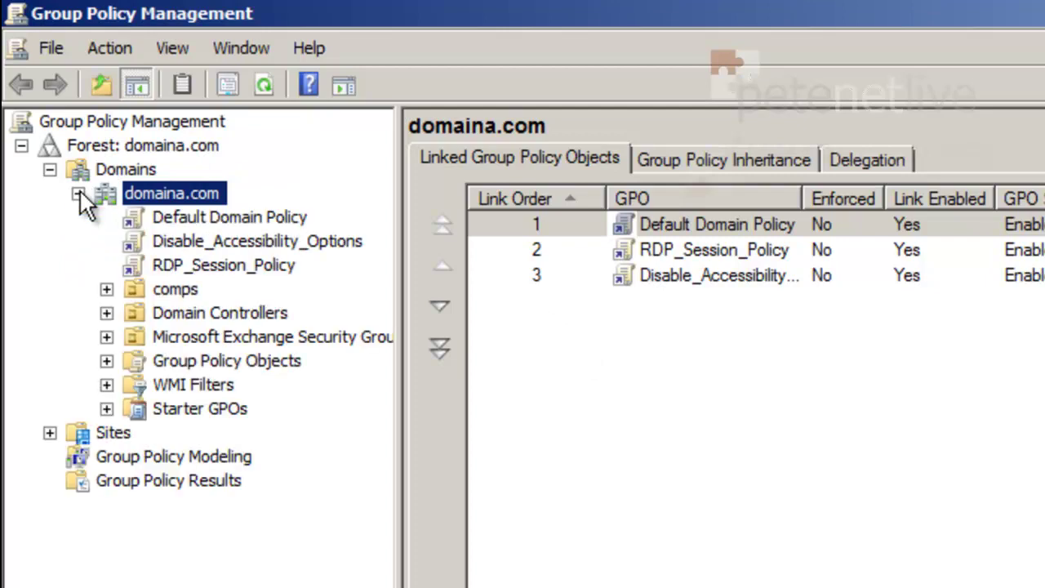
pyautogui.click(137, 287)
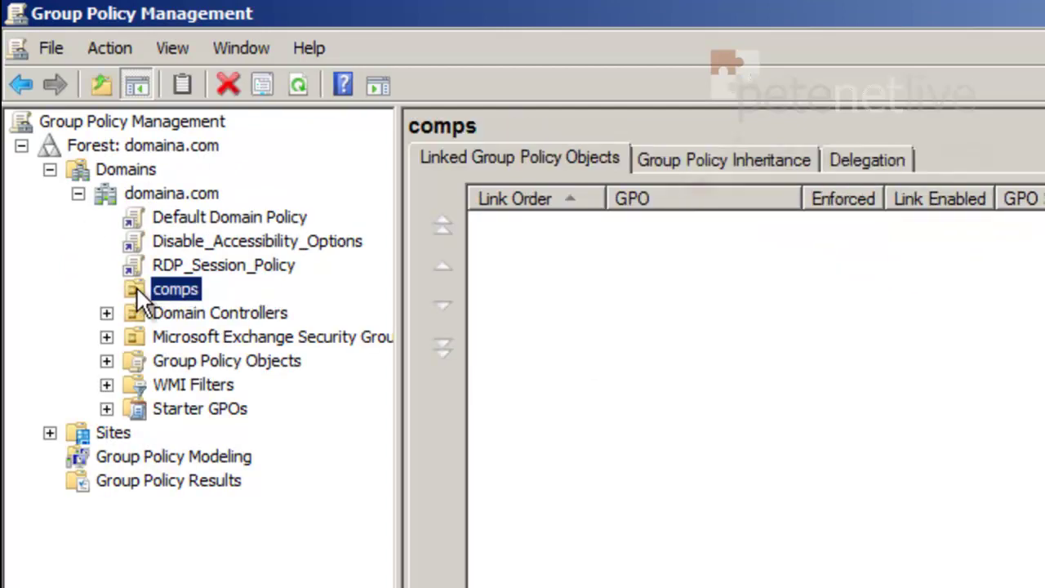
pyautogui.rightClick(136, 287)
pyautogui.click(157, 301)
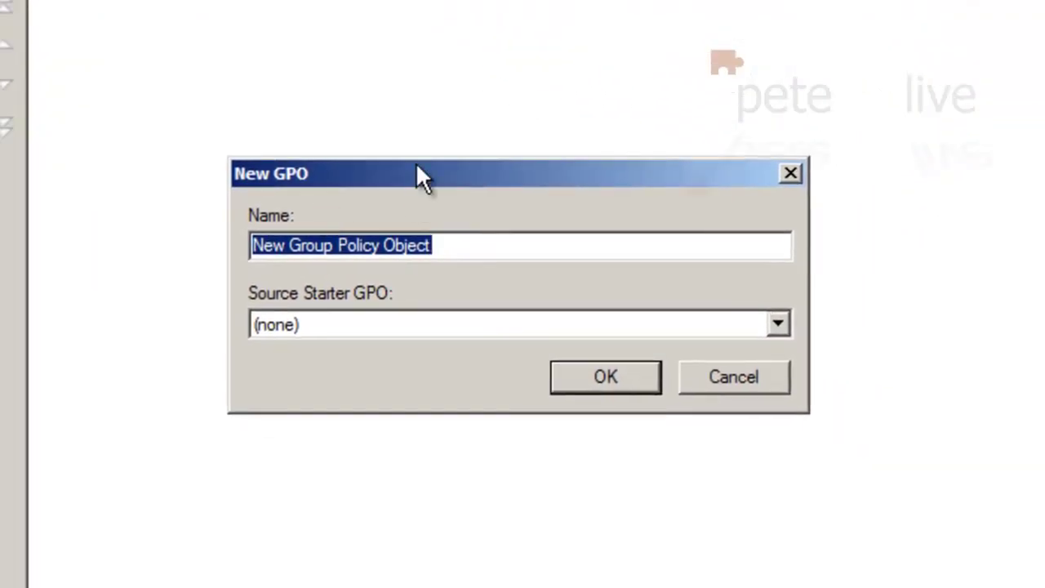
pyautogui.write('Deplo')
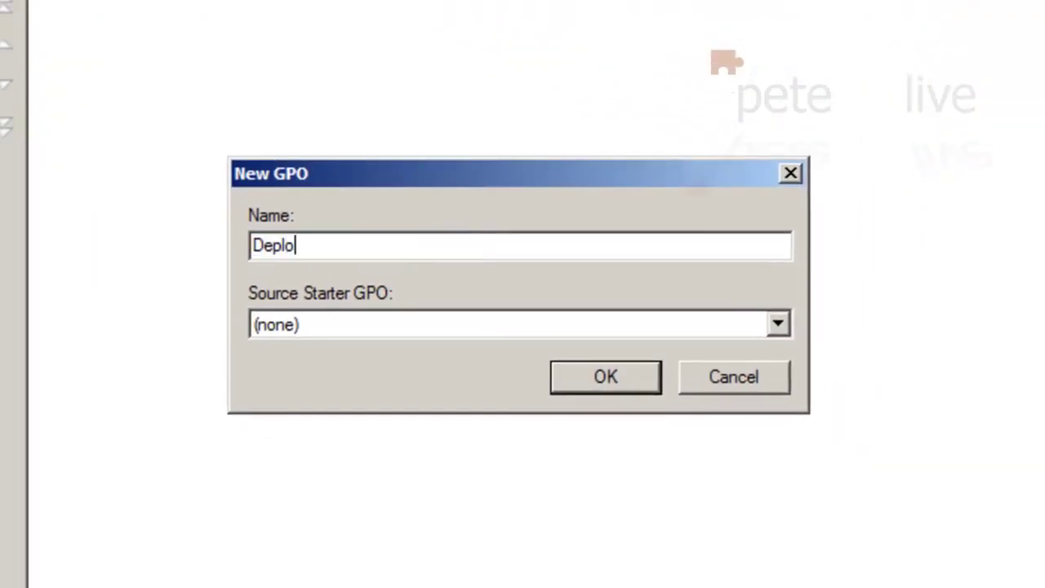
pyautogui.write('y Office Re')
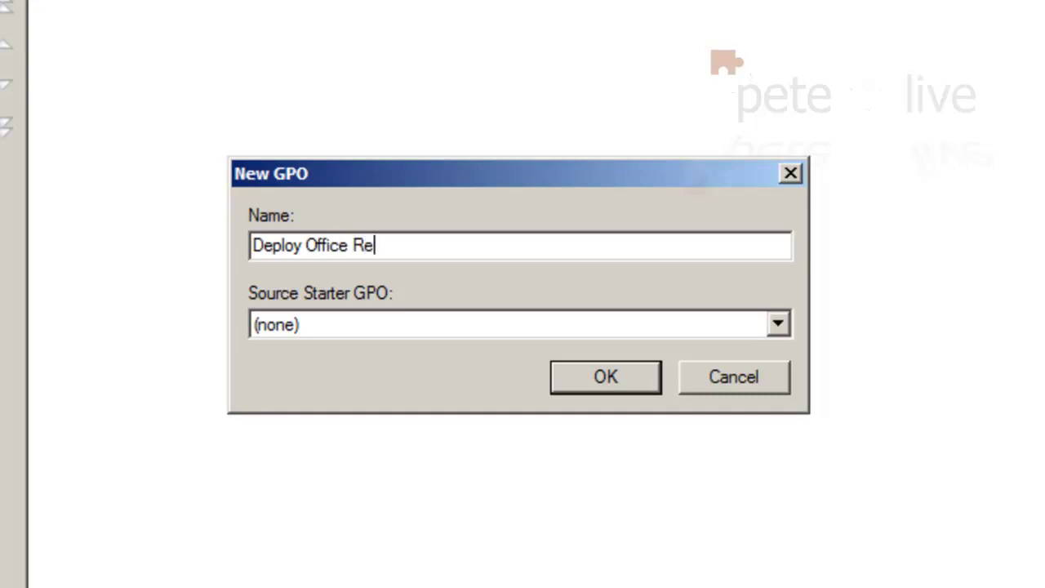
pyautogui.write('moteApp')
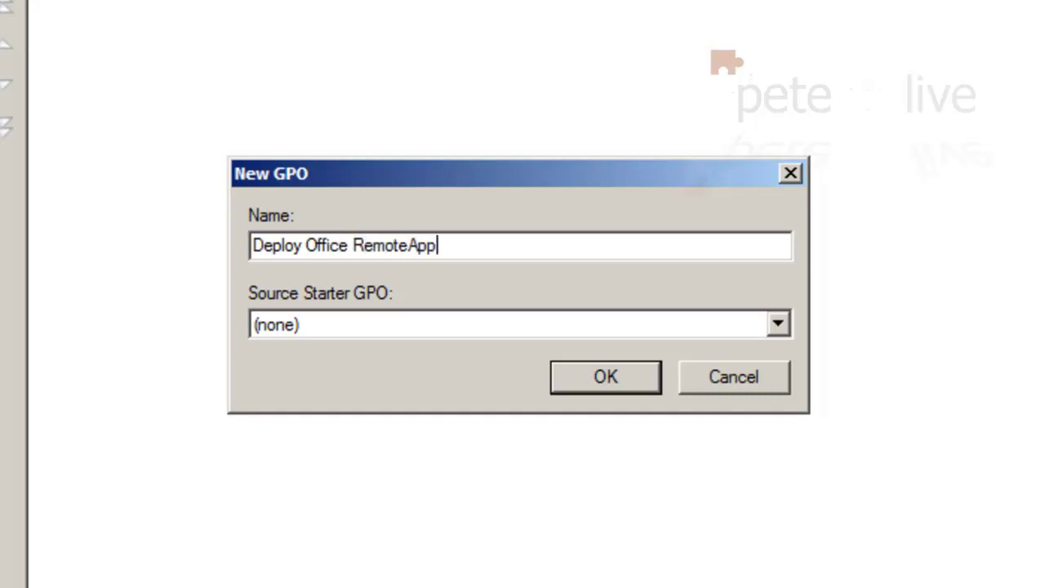
pyautogui.click(575, 372)
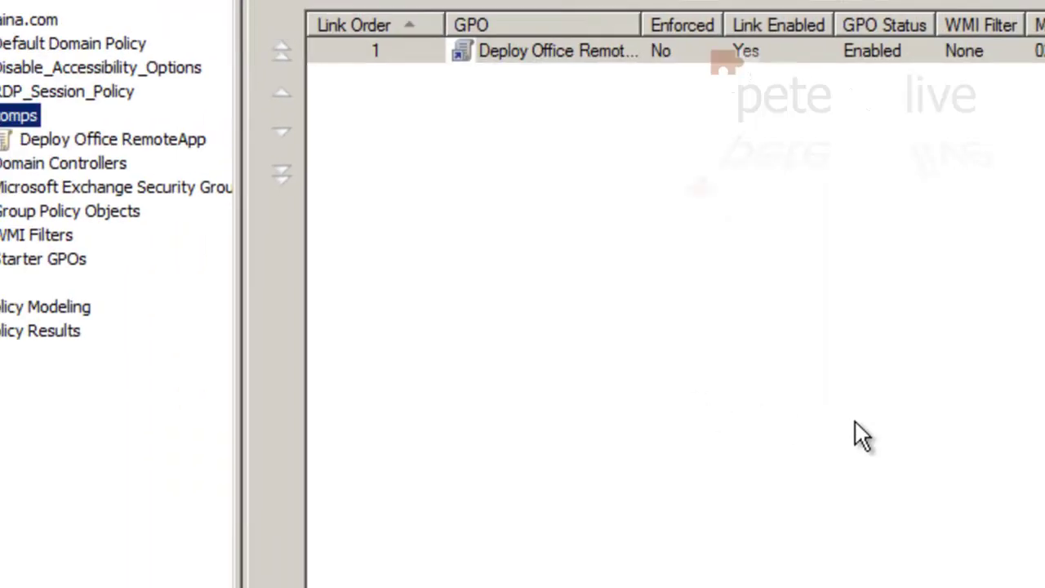
# Edit the Deploy Office RemoteApp GPO and expand Computer Configuration's Policies > Software Settings.
pyautogui.rightClick(264, 168)
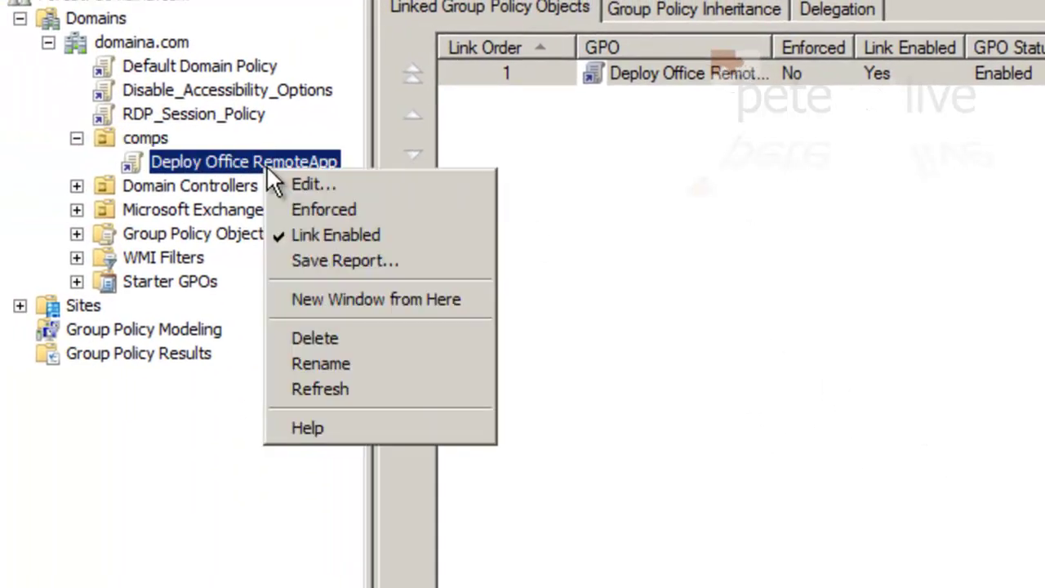
pyautogui.click(303, 181)
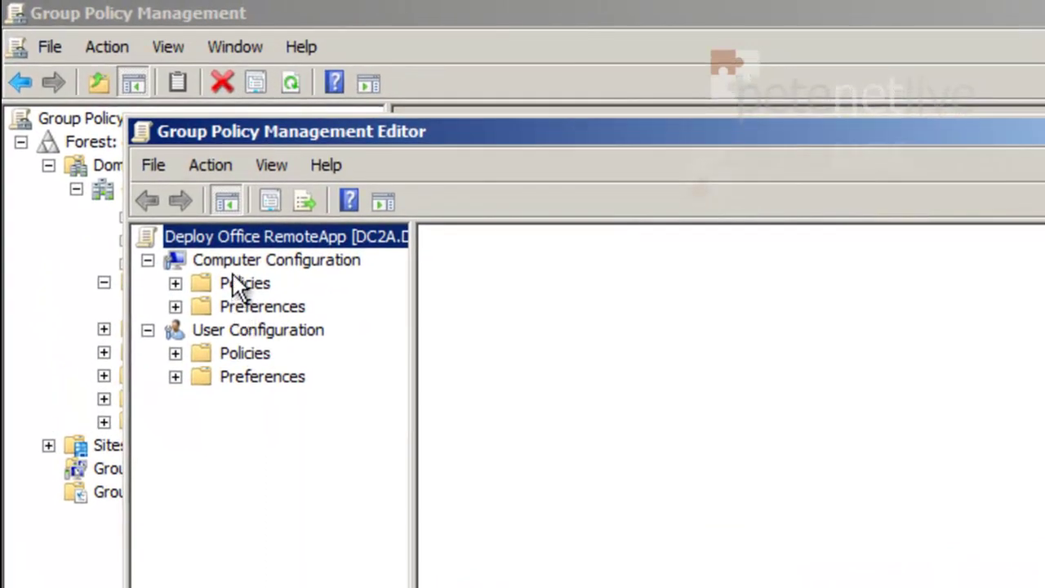
pyautogui.click(175, 284)
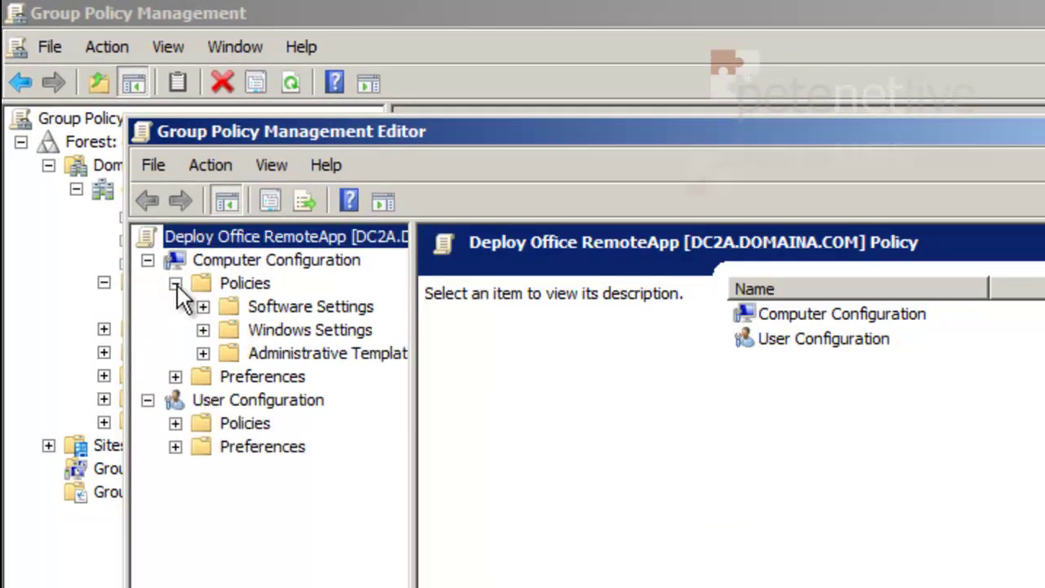
pyautogui.click(249, 306)
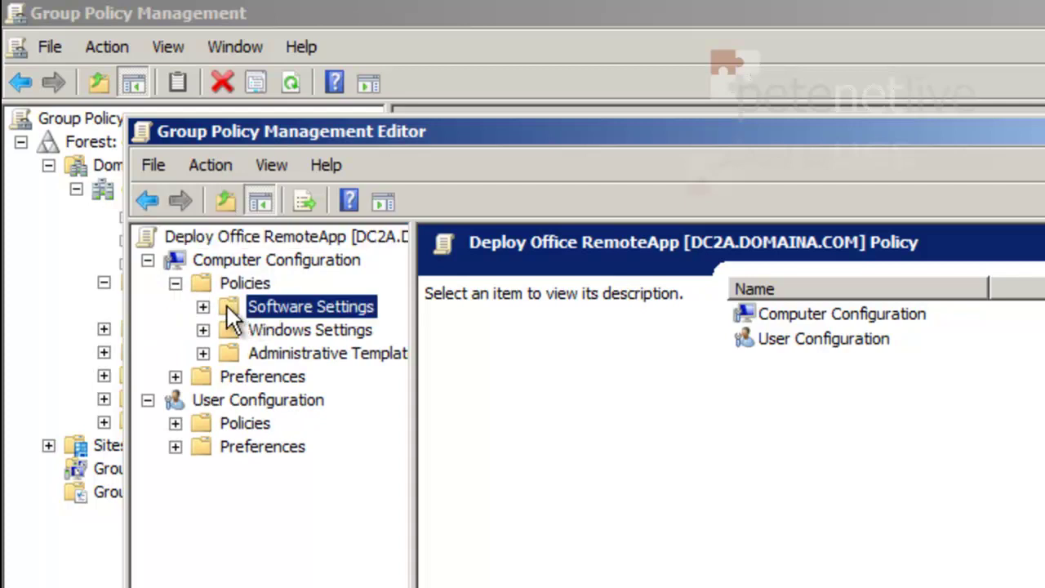
pyautogui.doubleClick(227, 306)
# Start a new package in the Software installation list.
pyautogui.click(297, 323)
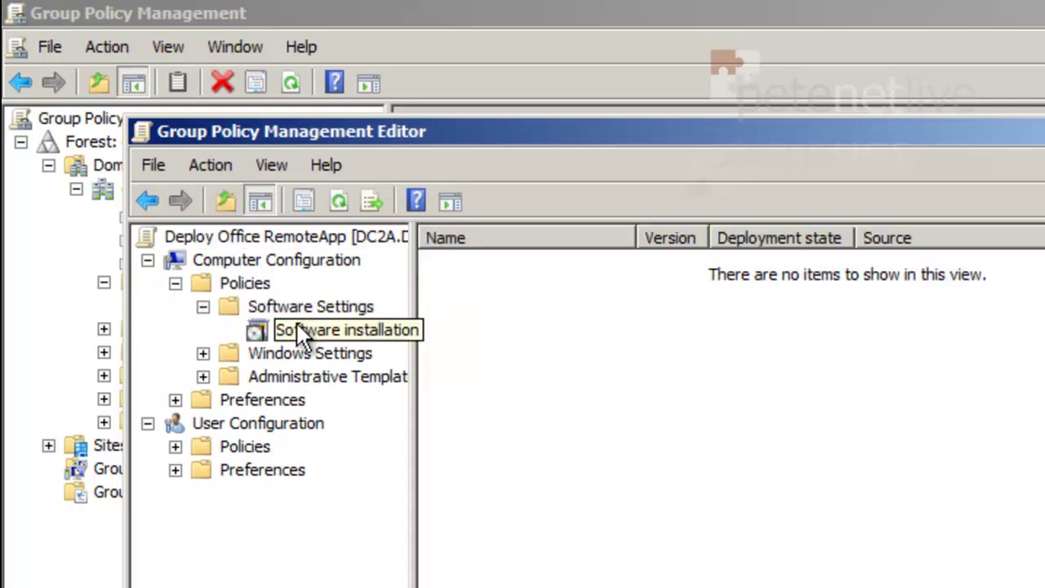
pyautogui.rightClick(626, 394)
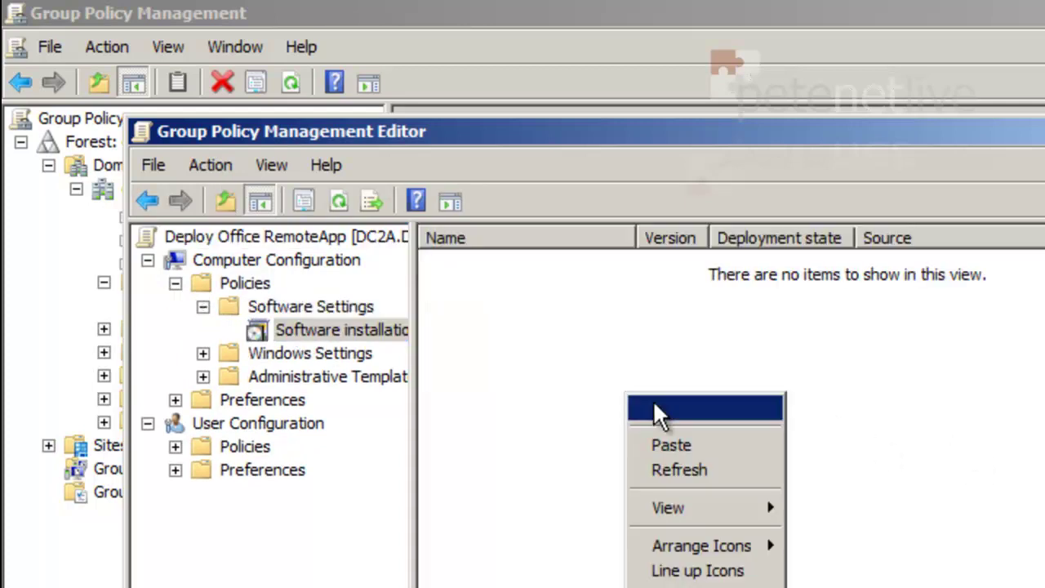
pyautogui.moveTo(653, 400)
pyautogui.click(834, 406)
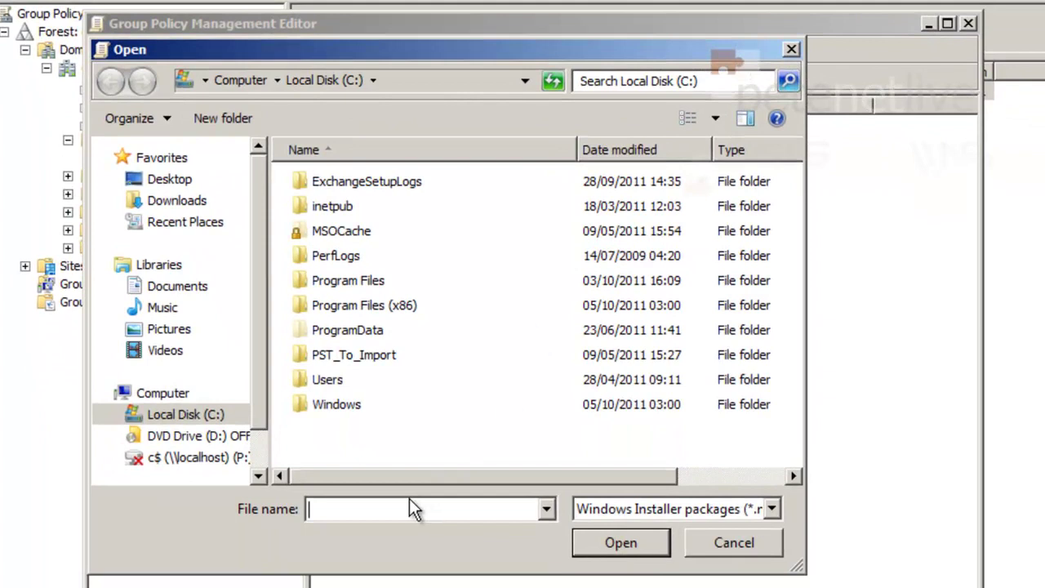
# Deploy \\ts2008\Apps\WINWORD.msi as an Assigned package, then close both policy tools.
pyautogui.write('\\\\ts2008\\')
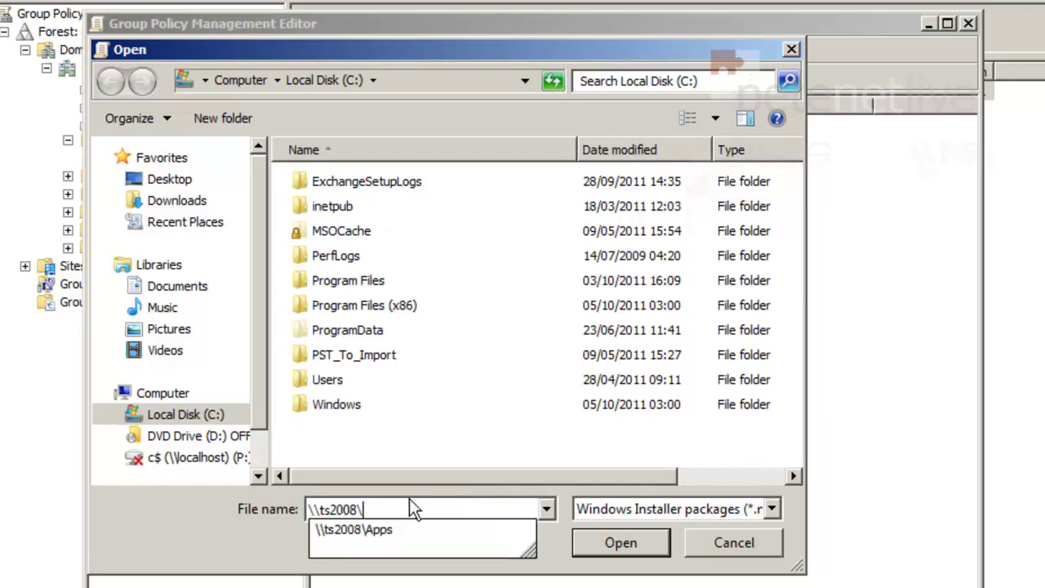
pyautogui.press('Down')
pyautogui.write('\\')
pyautogui.press('Down')
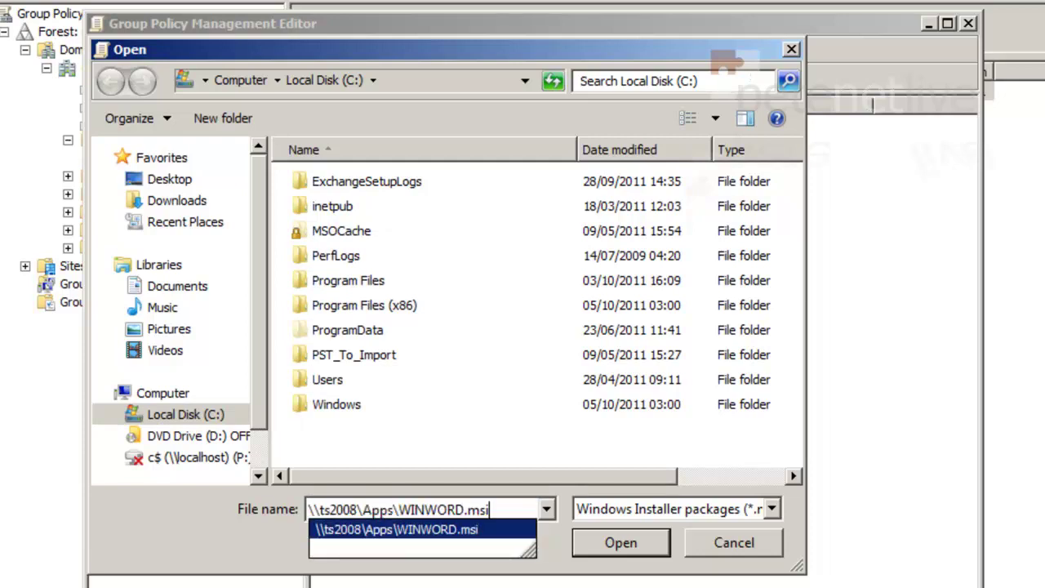
pyautogui.click(633, 548)
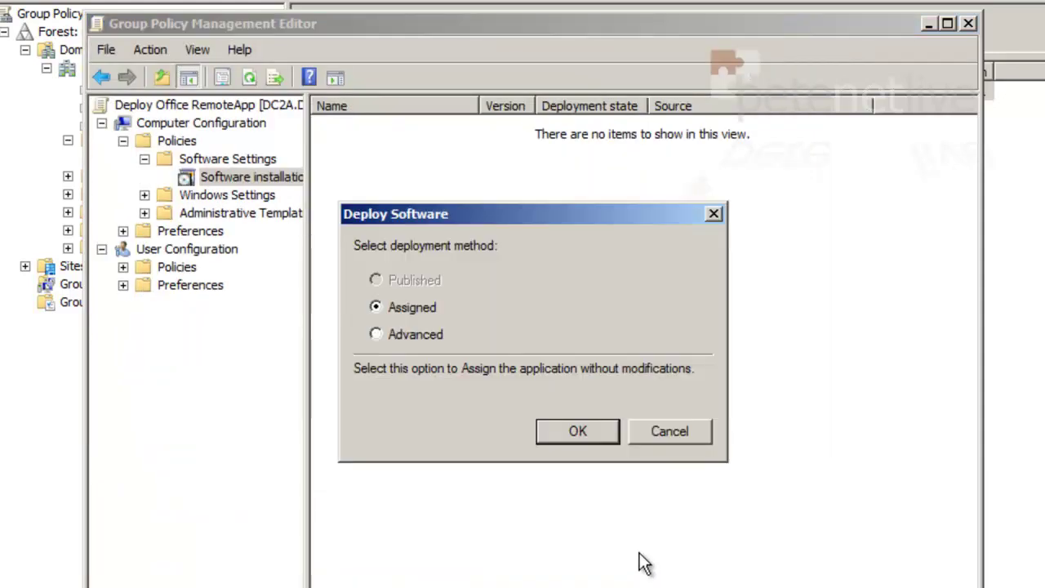
pyautogui.click(575, 434)
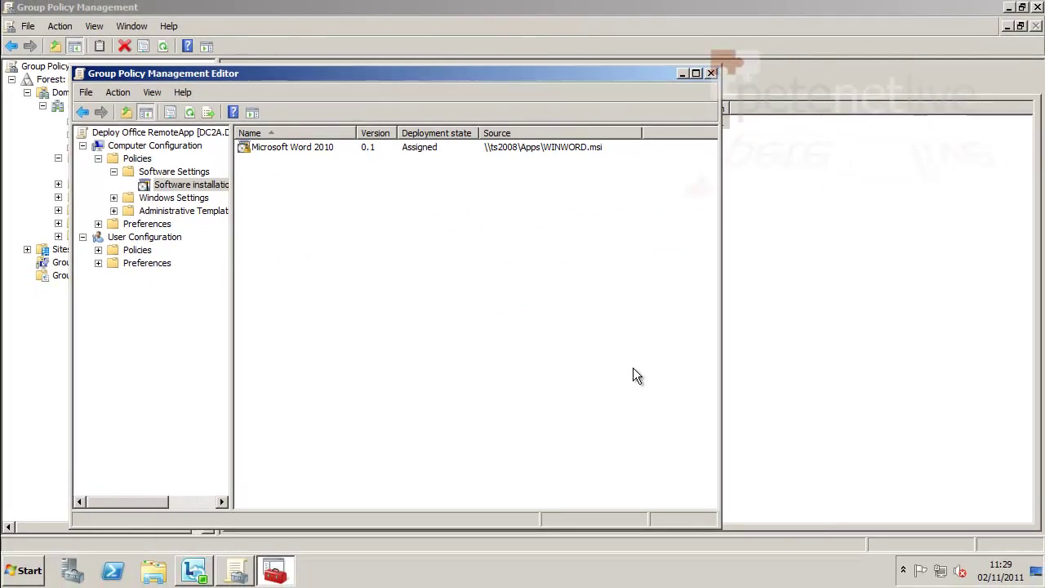
pyautogui.click(711, 71)
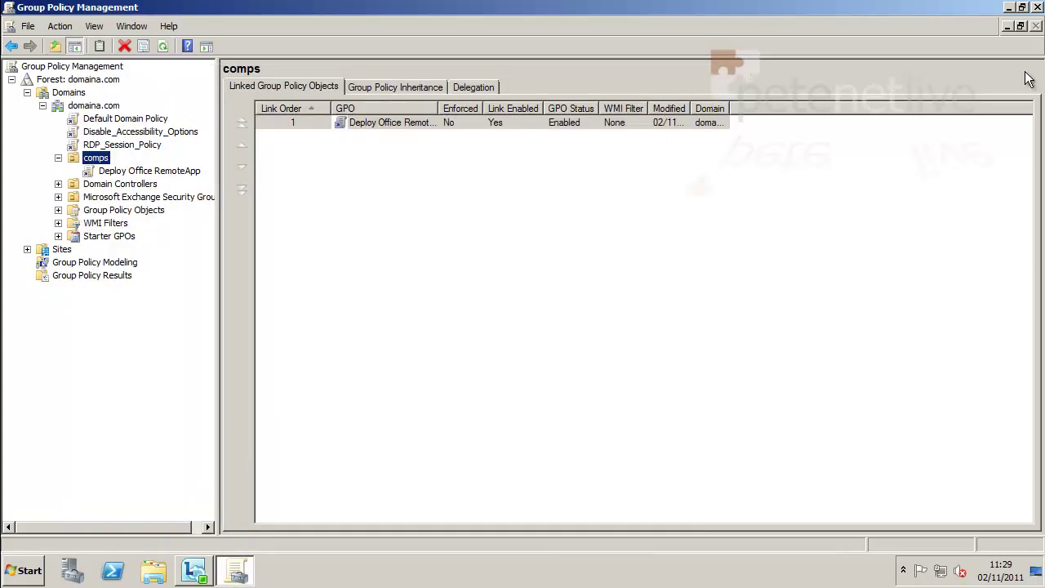
pyautogui.click(1037, 7)
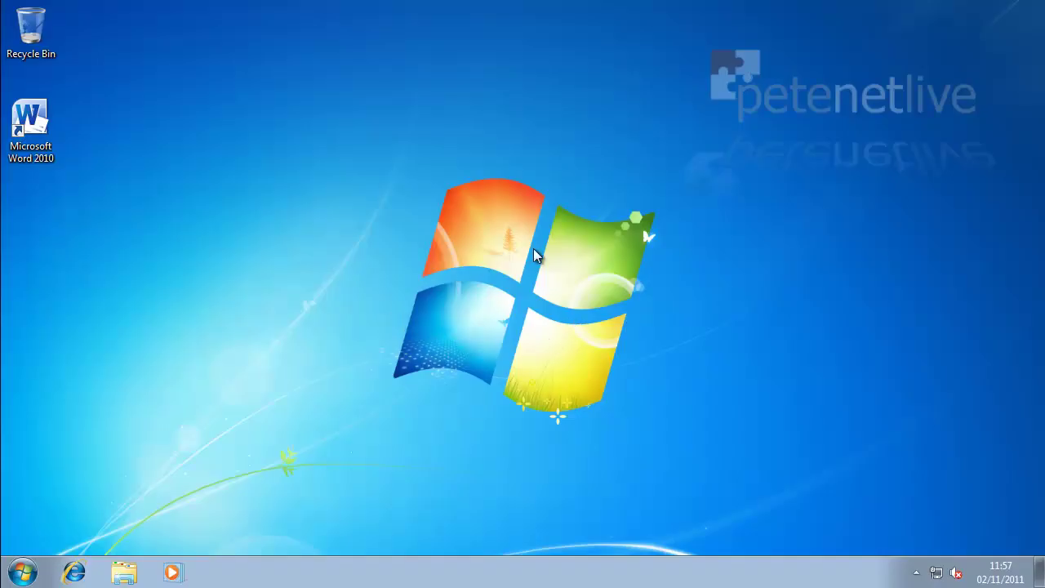
# Launch Microsoft Word 2010 from All Programs > Remote Programs.
pyautogui.click(34, 124)
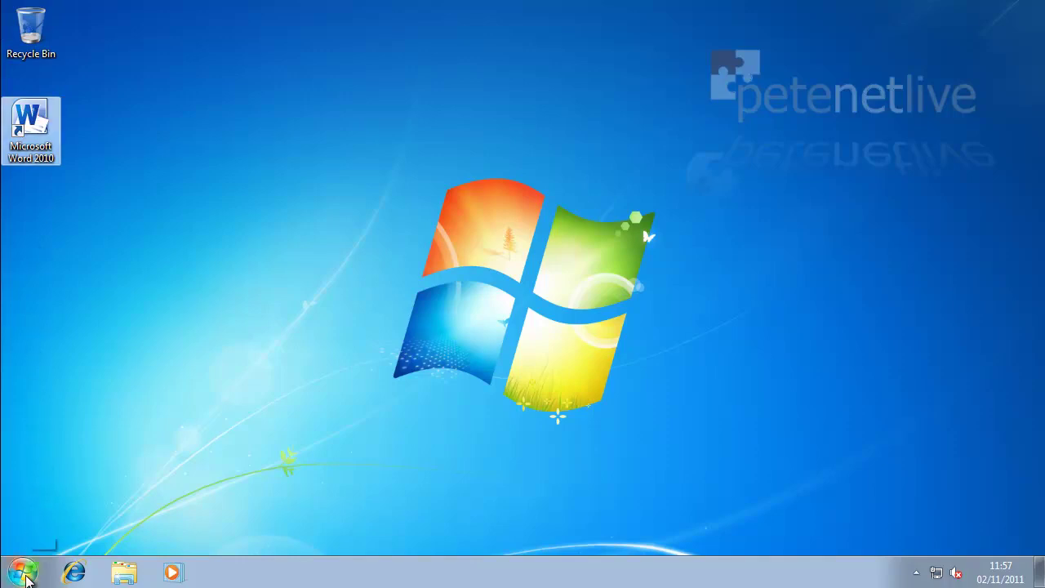
pyautogui.click(22, 571)
pyautogui.click(68, 498)
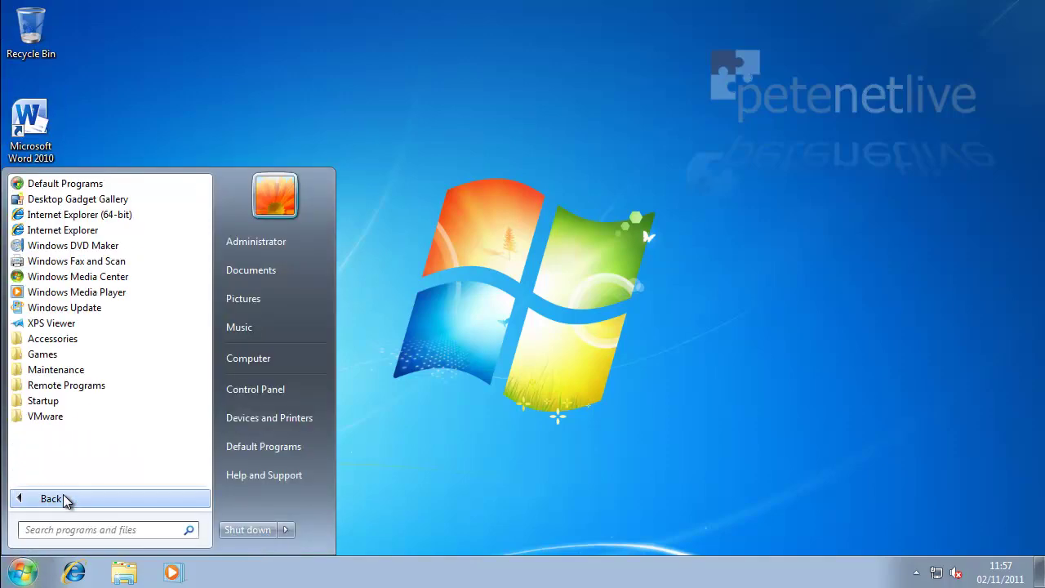
pyautogui.click(60, 387)
pyautogui.click(82, 400)
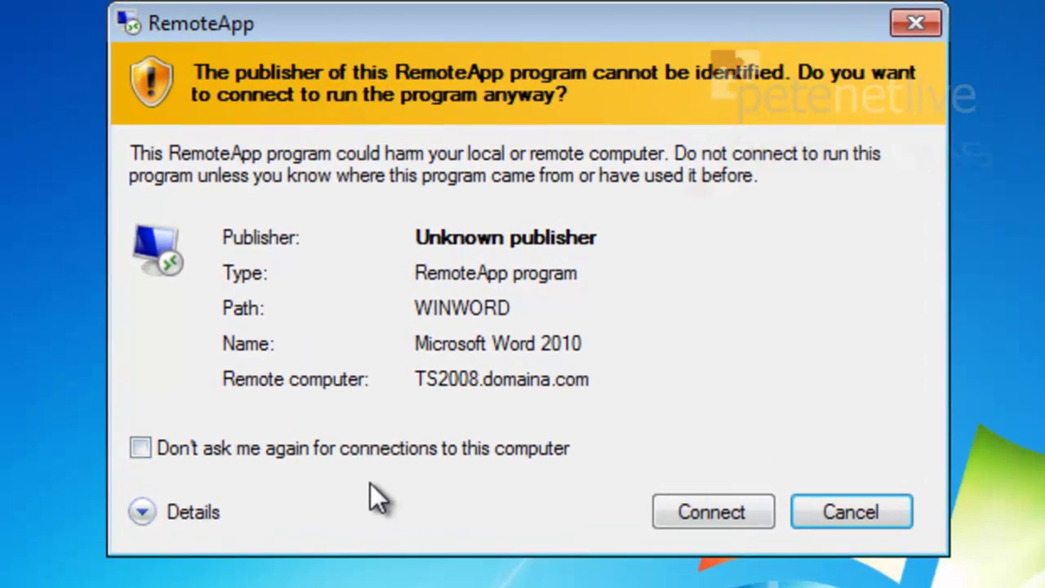
# Connect without future warnings, enter the account password, and remember the credentials.
pyautogui.click(447, 447)
pyautogui.click(726, 513)
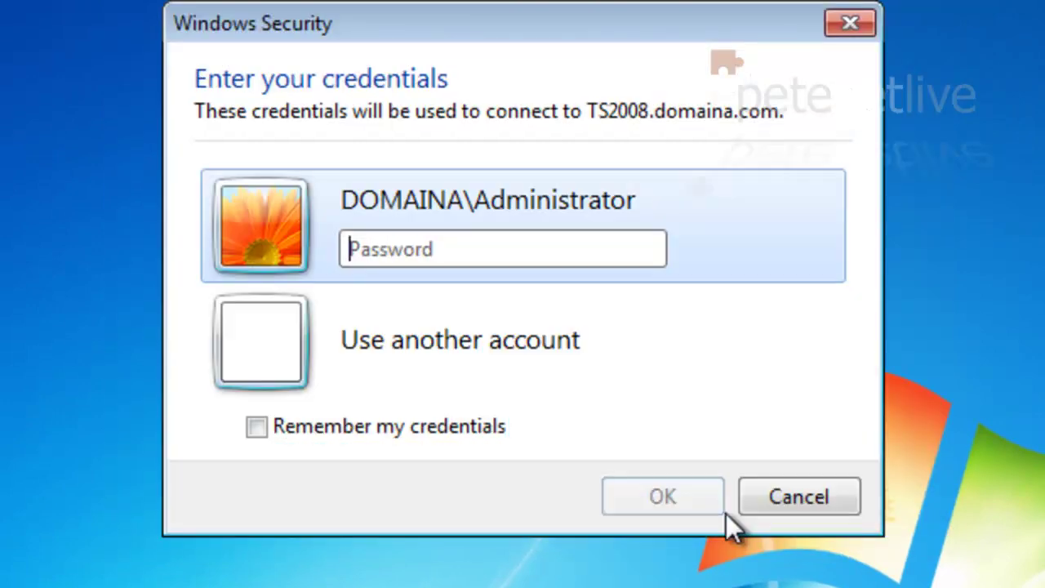
pyautogui.write('***')
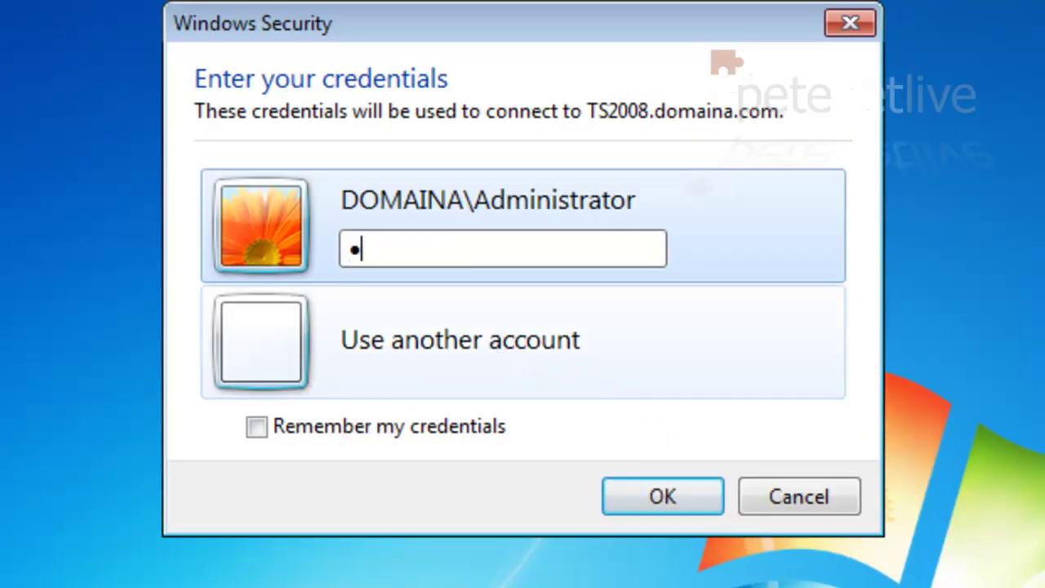
pyautogui.write('******')
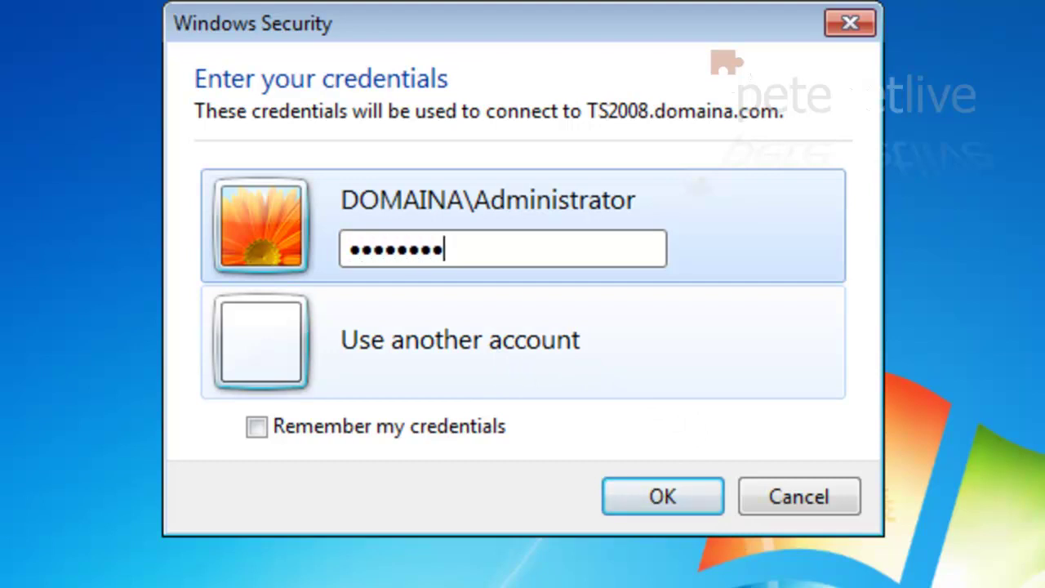
pyautogui.click(260, 430)
pyautogui.click(646, 501)
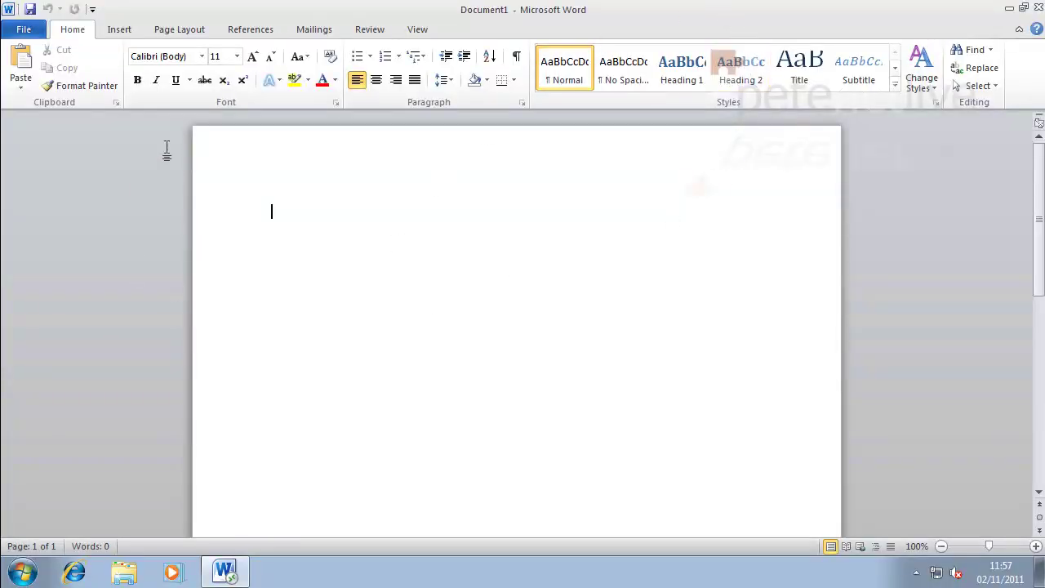
# Restore Word to a smaller window and accept Use Recommended Settings in the Office welcome dialog.
pyautogui.click(1023, 9)
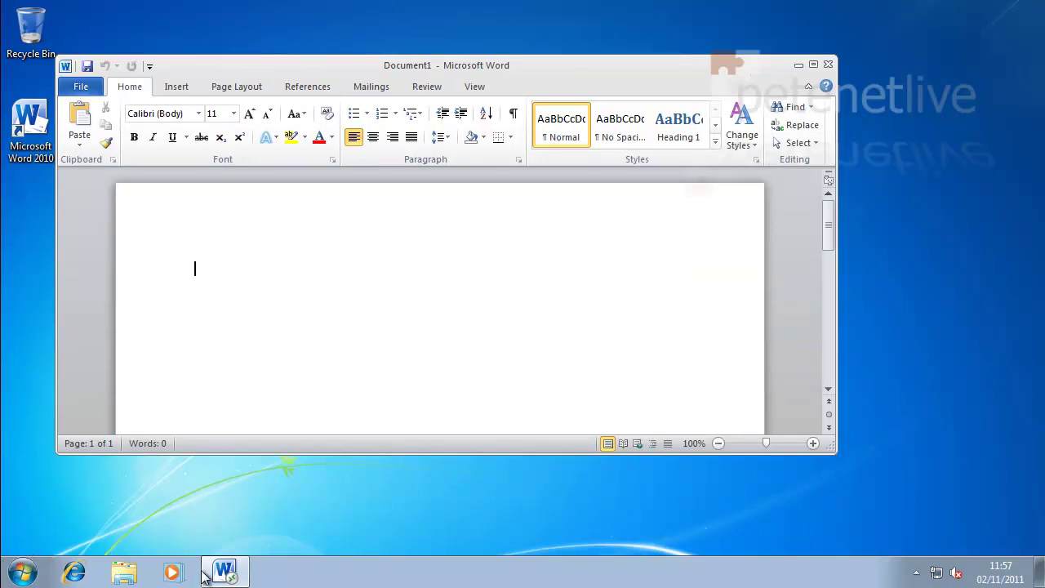
pyautogui.click(390, 517)
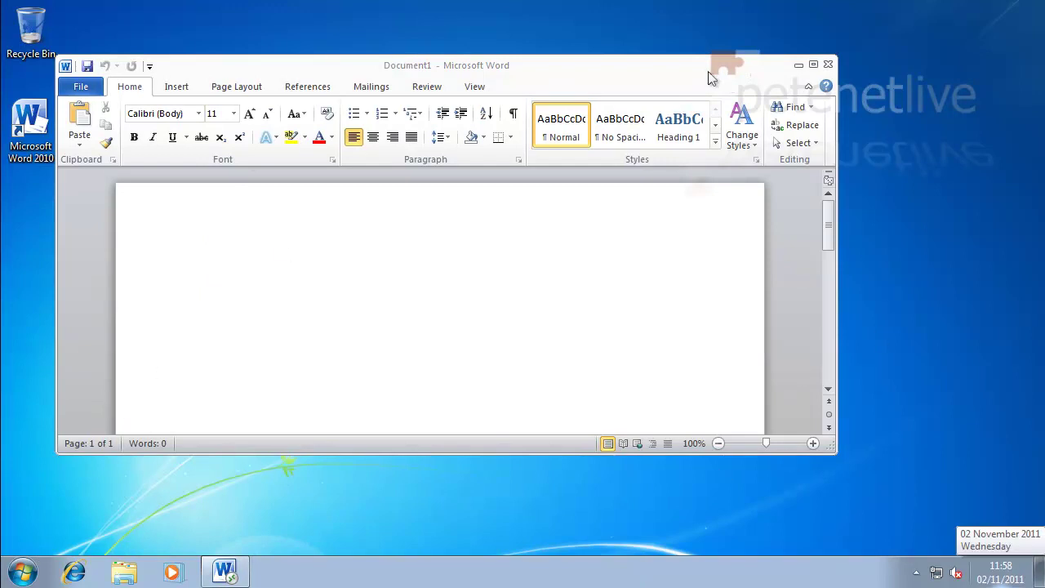
pyautogui.click(828, 64)
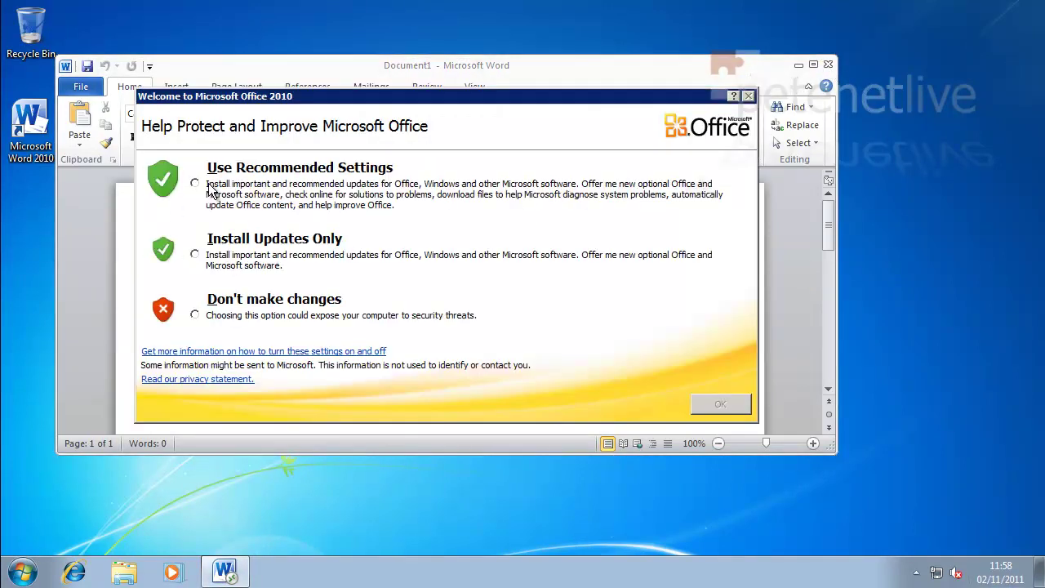
pyautogui.click(194, 183)
pyautogui.click(726, 404)
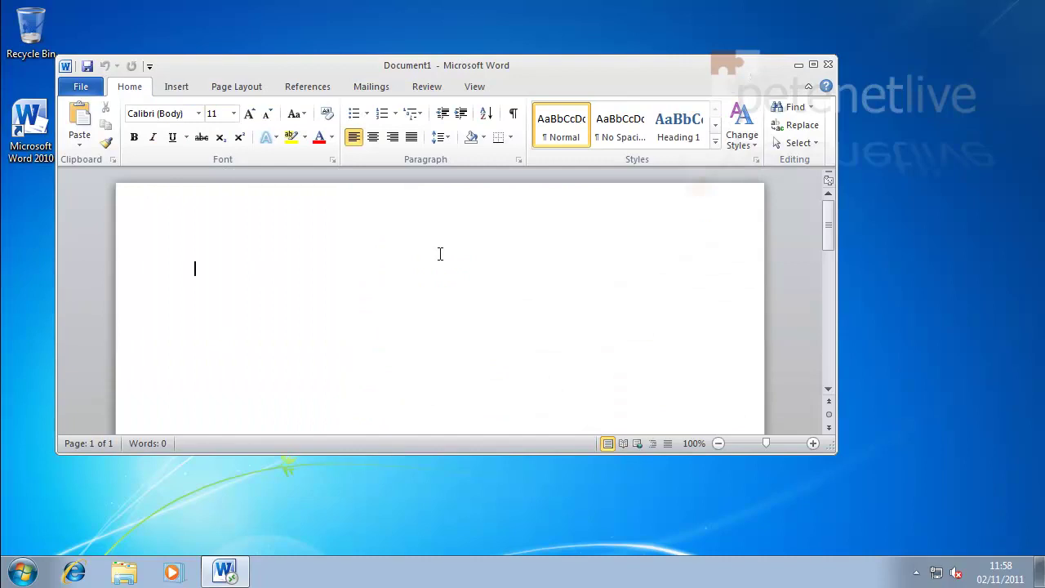
# Close Word, reconnect it via the Microsoft Word 2010 desktop shortcut, then close it again.
pyautogui.click(826, 64)
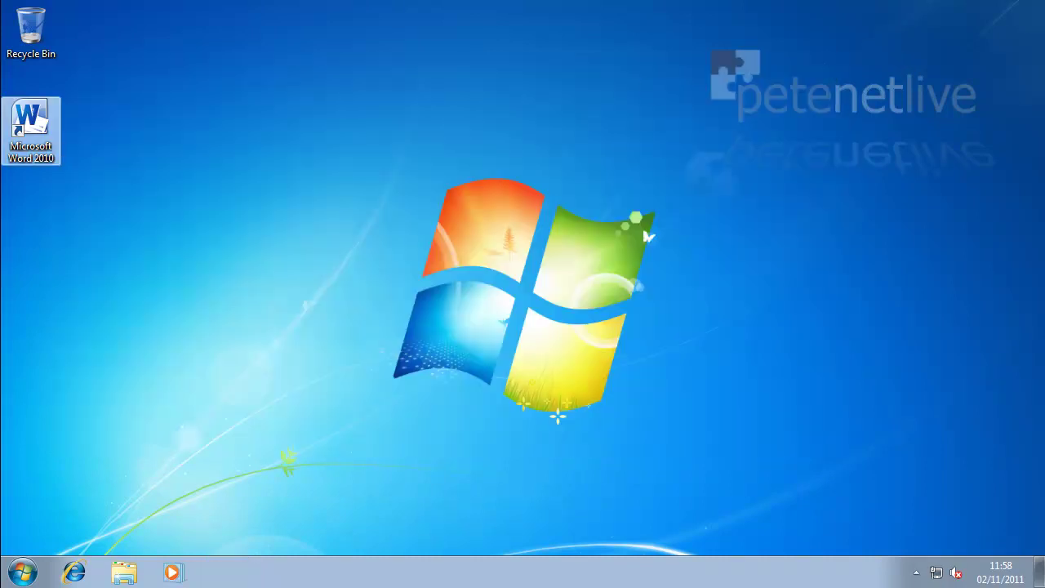
pyautogui.rightClick(38, 121)
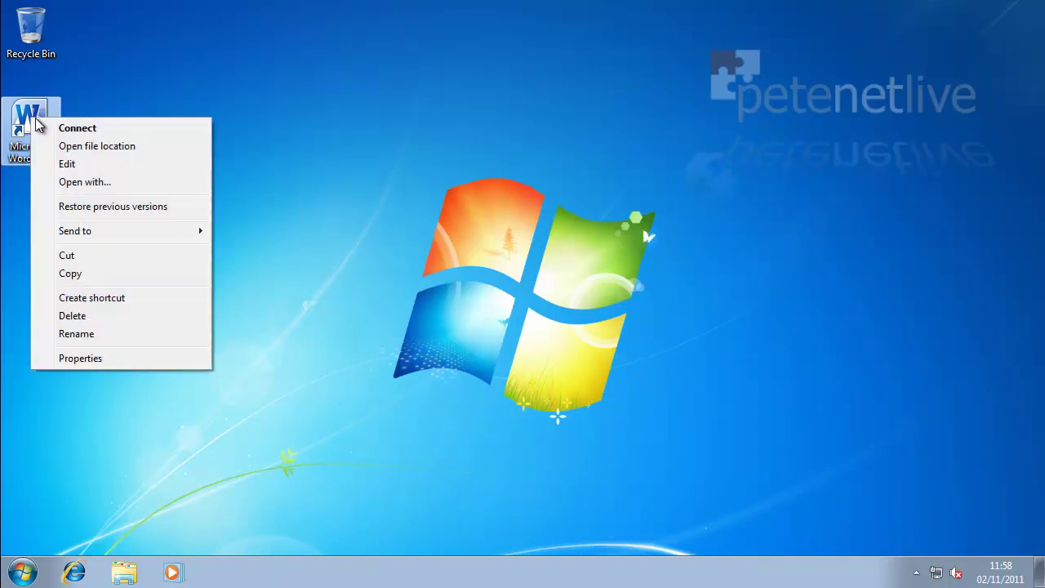
pyautogui.click(49, 128)
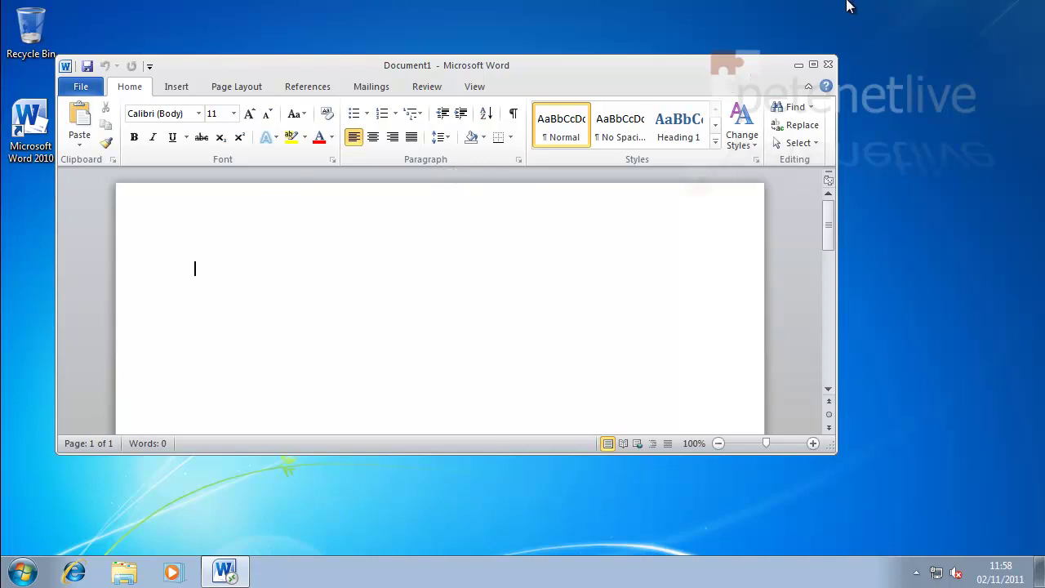
pyautogui.click(827, 65)
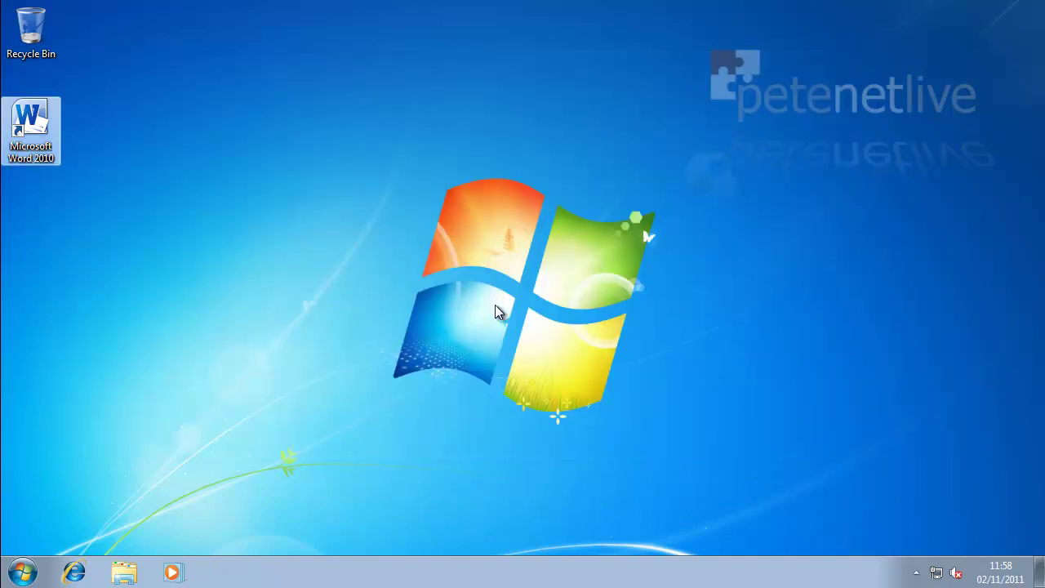